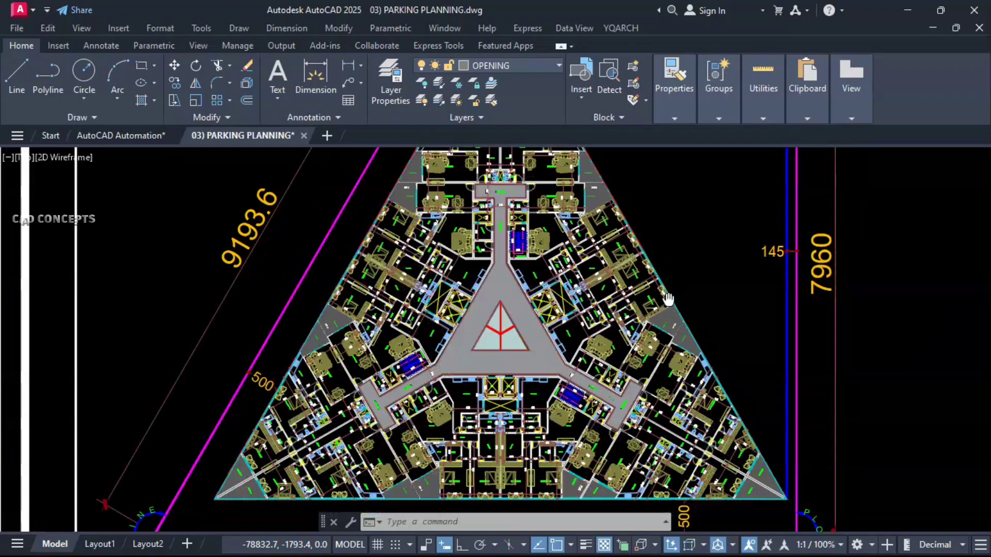
# - Copy a door block from beside the kitchen to the empty area outside the building's left sloping wall
pyautogui.moveTo(671, 211)
pyautogui.mouseDown(button='middle')
pyautogui.moveTo(649, 243)
pyautogui.moveTo(639, 299)
pyautogui.moveTo(645, 408)
pyautogui.moveTo(698, 407)
pyautogui.moveTo(669, 396)
pyautogui.mouseUp(button='middle')
pyautogui.scroll(4, 439, 226)
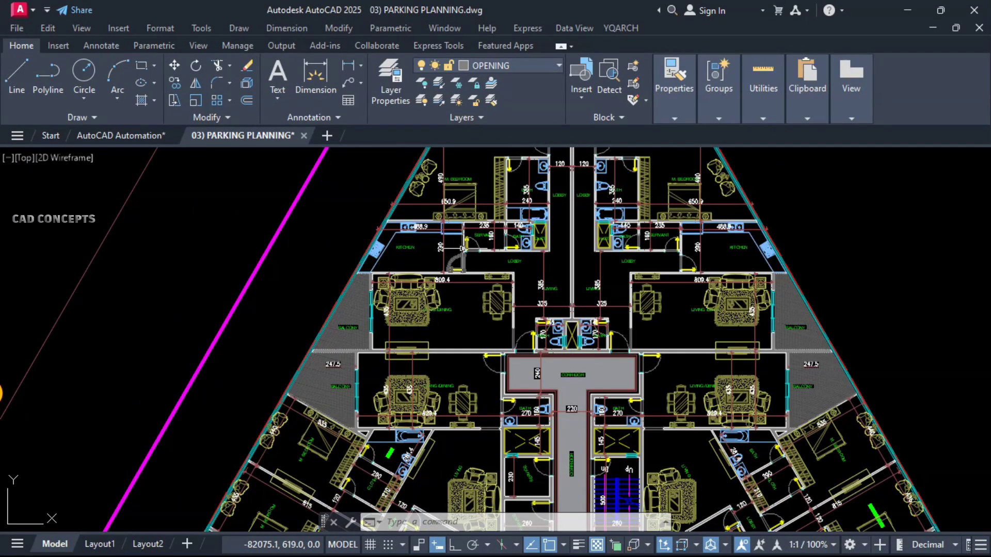
pyautogui.write('CO')
pyautogui.press('Return')
pyautogui.click(473, 297)
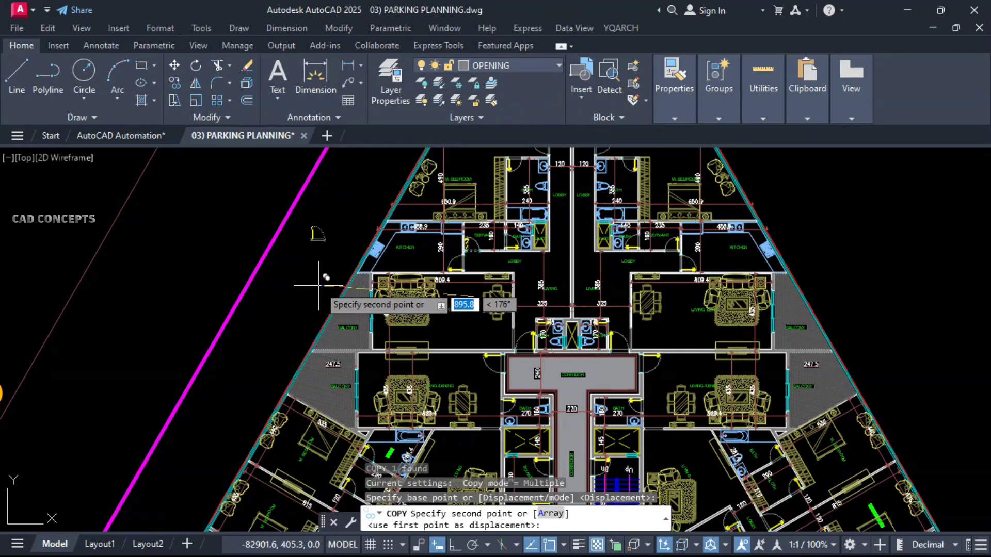
pyautogui.click(318, 284)
pyautogui.press('Escape')
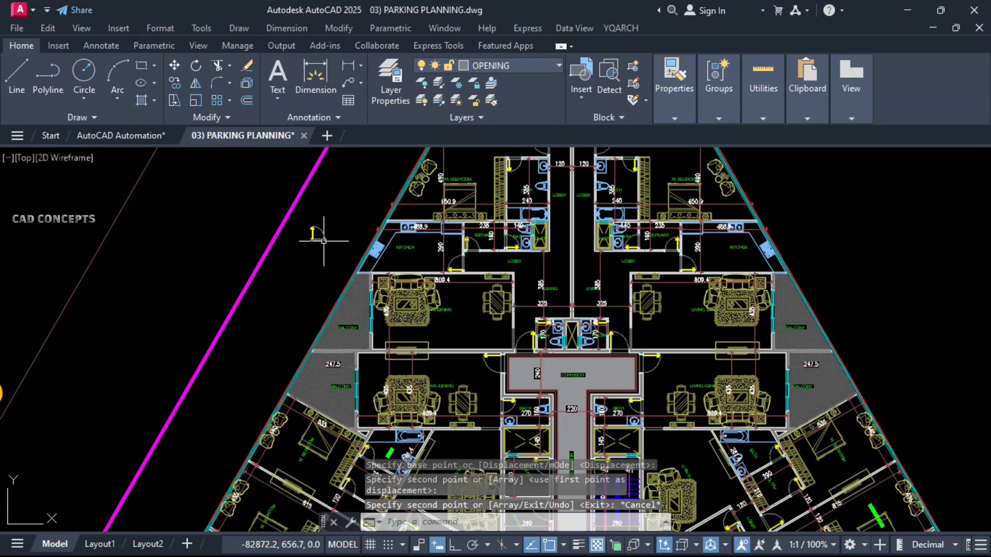
# - Explode the copied door block outside the building
pyautogui.click(322, 240)
pyautogui.write('x')
pyautogui.press('Return')
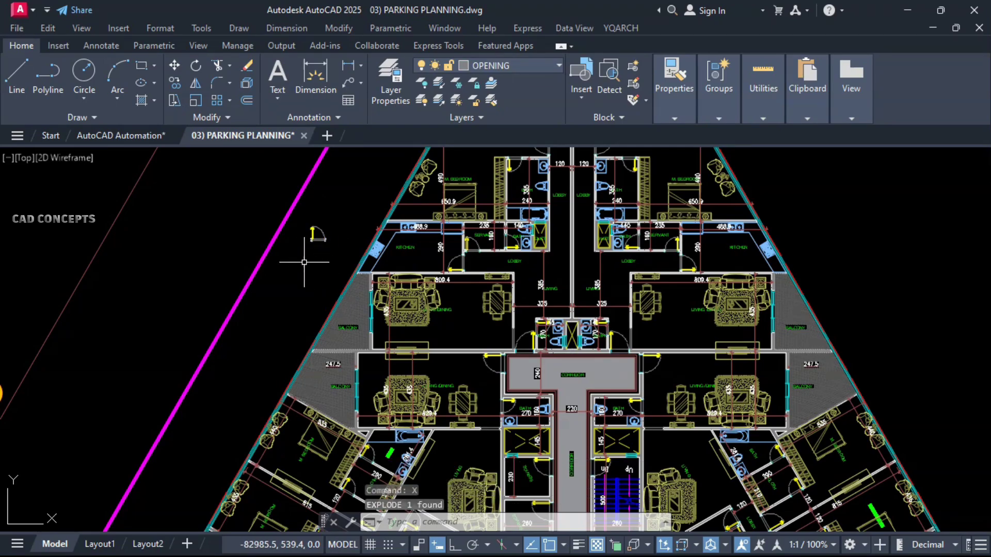
# - Select the exploded door parts, a balcony window, the living/dining wall lines and the outer facade, and isolate their layers with ERD
pyautogui.click(300, 259)
pyautogui.scroll(4, 367, 292)
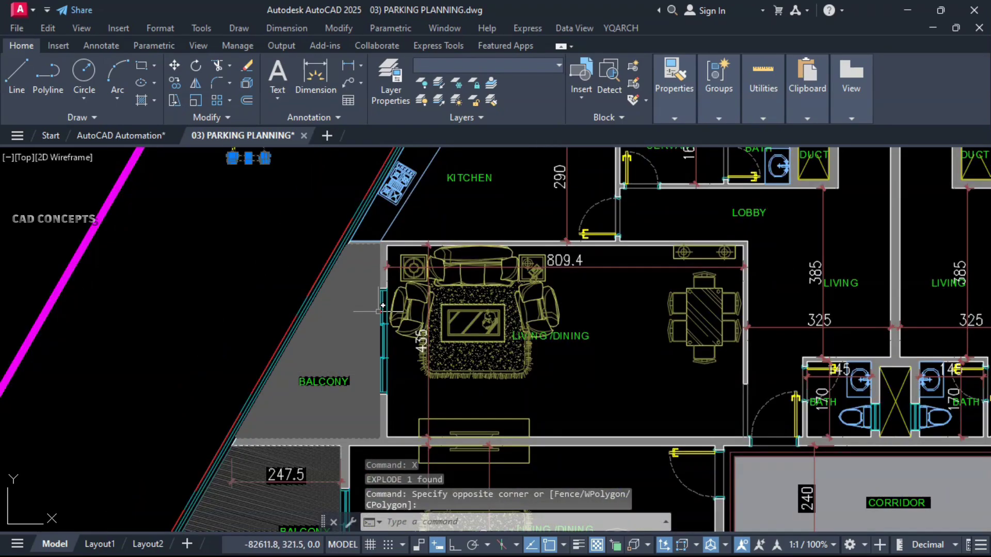
pyautogui.click(383, 309)
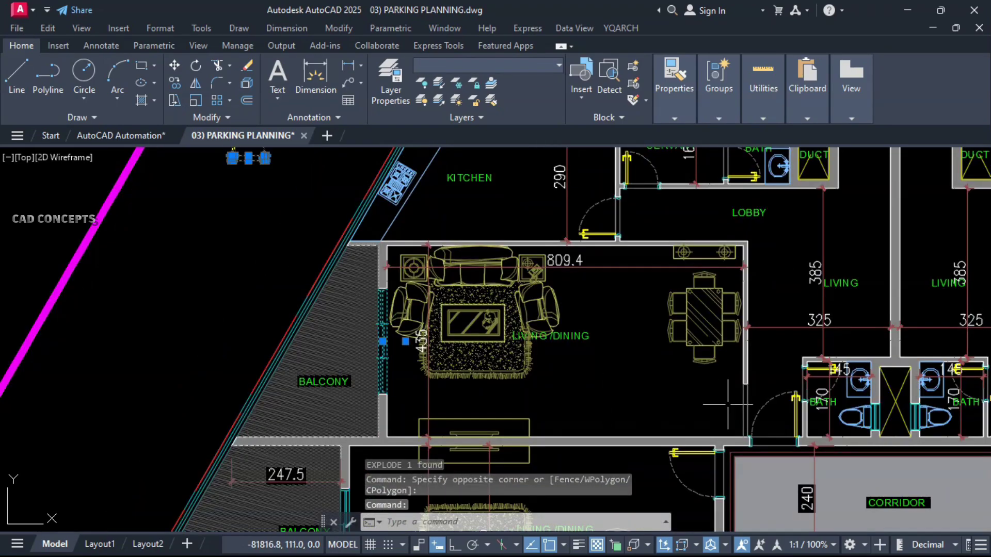
pyautogui.click(743, 398)
pyautogui.click(742, 369)
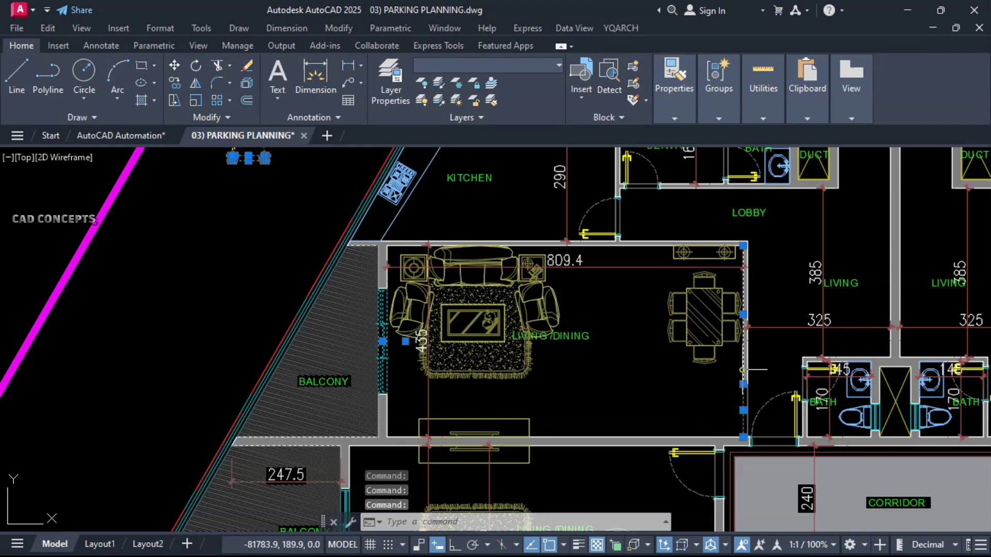
pyautogui.scroll(-2, 531, 394)
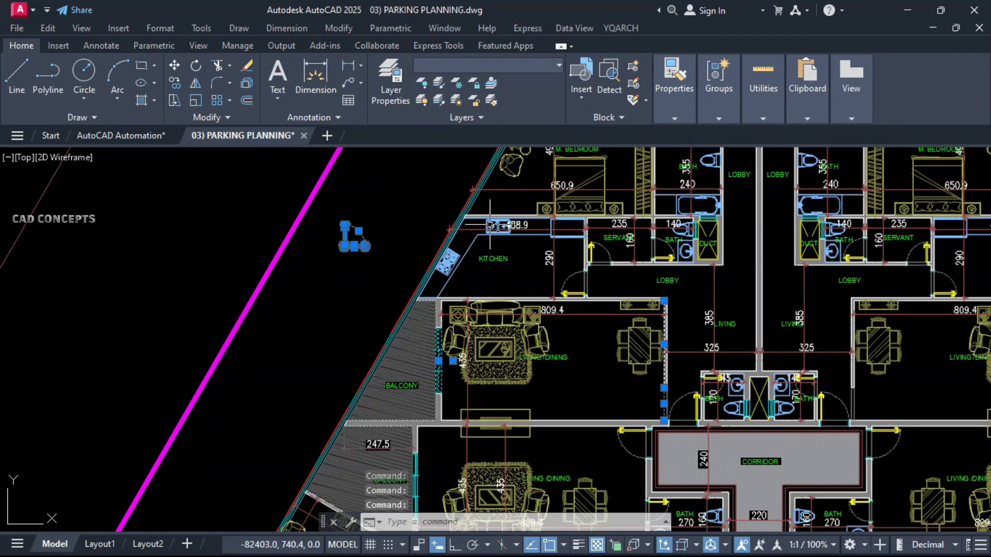
pyautogui.scroll(4, 490, 226)
pyautogui.scroll(-4, 380, 292)
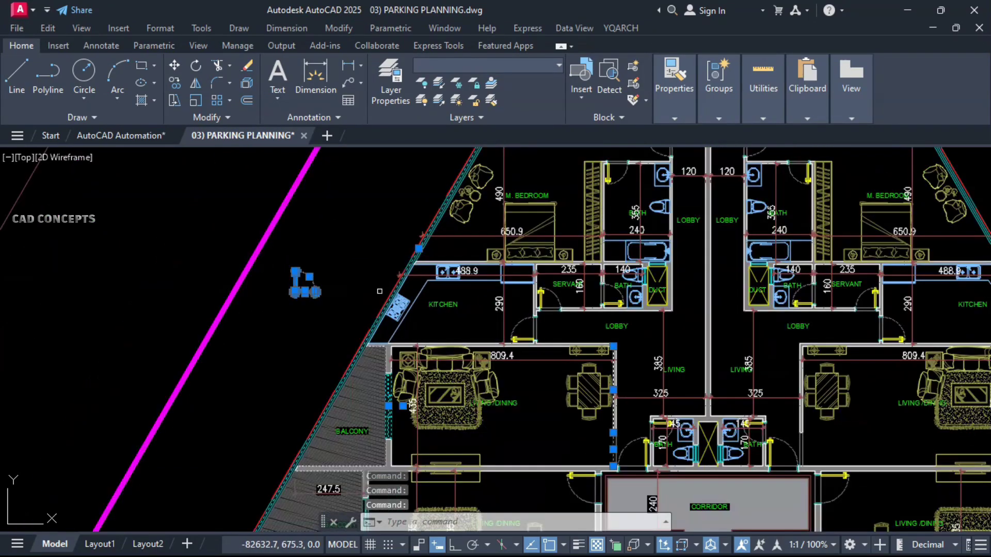
pyautogui.scroll(-2, 380, 293)
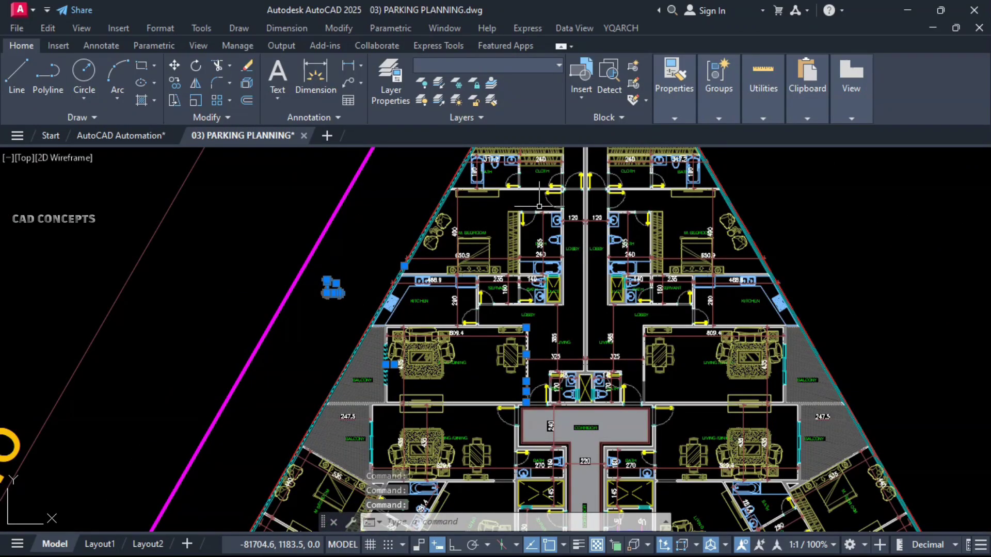
pyautogui.scroll(-1, 537, 211)
pyautogui.scroll(2, 535, 211)
pyautogui.scroll(-1, 533, 211)
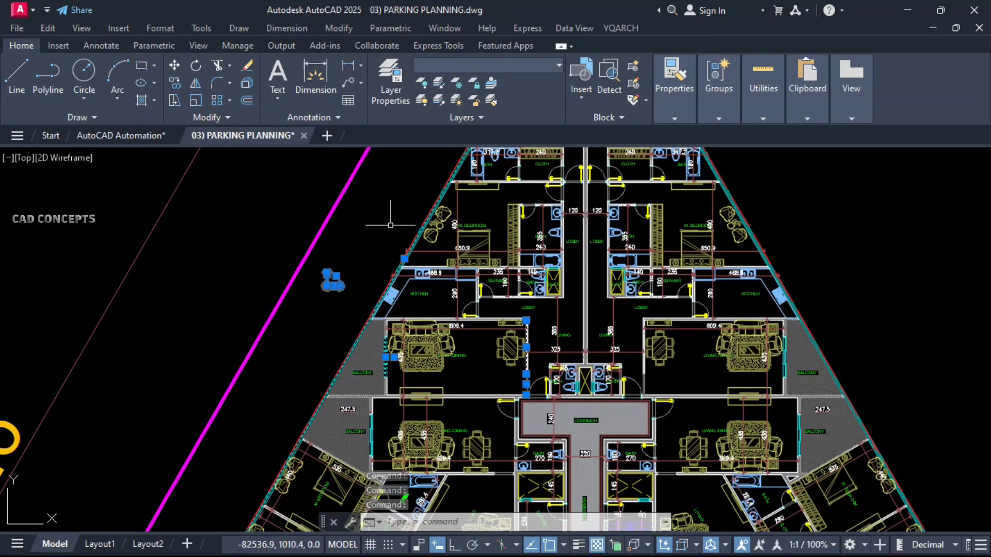
pyautogui.write('ERD')
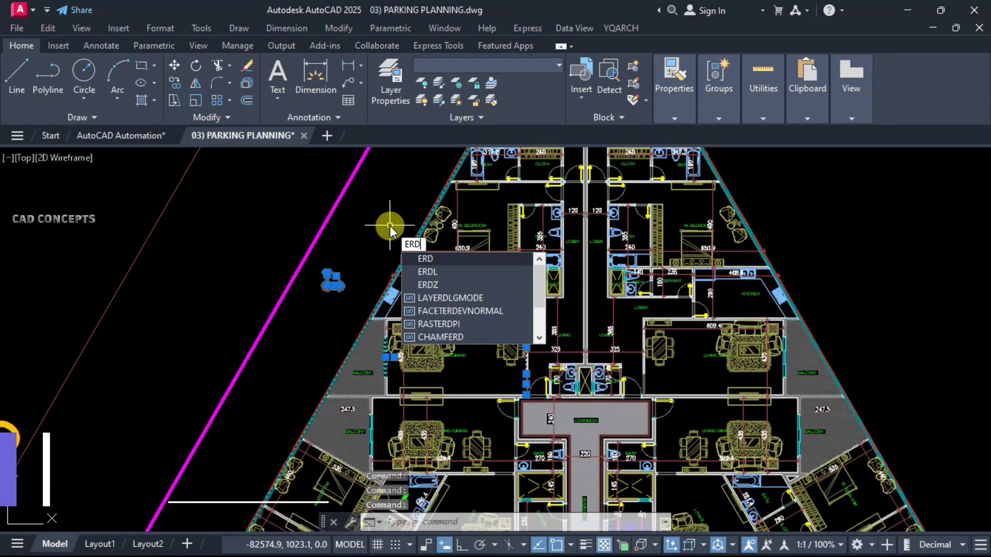
pyautogui.press('Return')
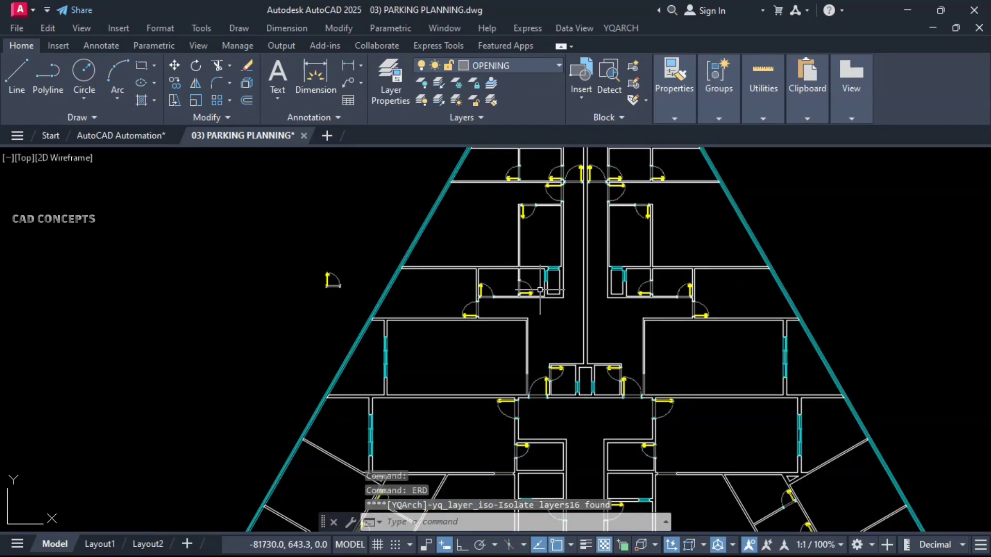
# - Start Accumulate Area (MJ) with the window-avoidable point pick and pick inside the two triangular rooms at the building's apex
pyautogui.moveTo(548, 291); pyautogui.dragTo(530, 327, button='middle')
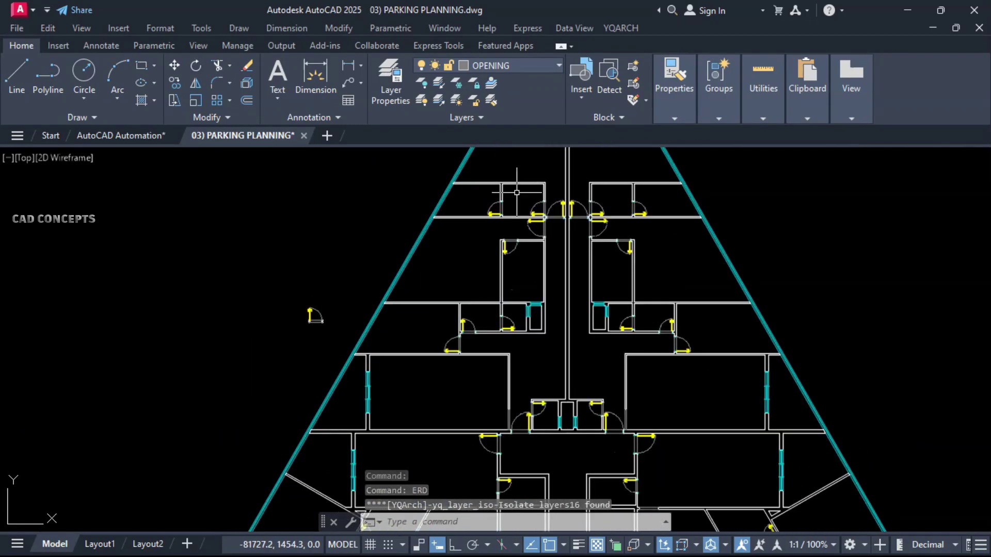
pyautogui.scroll(-5, 544, 265)
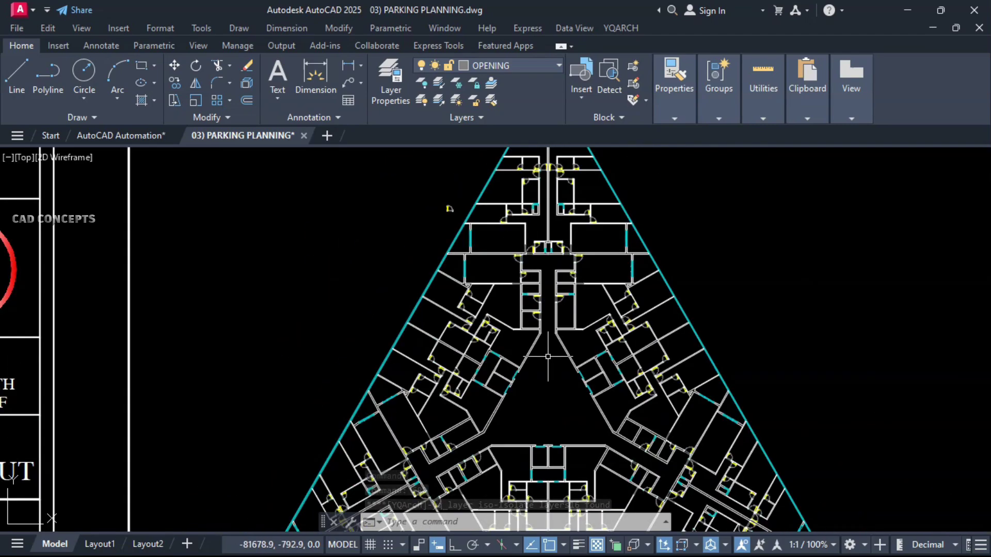
pyautogui.moveTo(545, 363)
pyautogui.mouseDown(button='middle')
pyautogui.moveTo(513, 239)
pyautogui.moveTo(540, 453)
pyautogui.mouseUp(button='middle')
pyautogui.scroll(4, 540, 207)
pyautogui.moveTo(533, 216); pyautogui.dragTo(539, 251, button='middle')
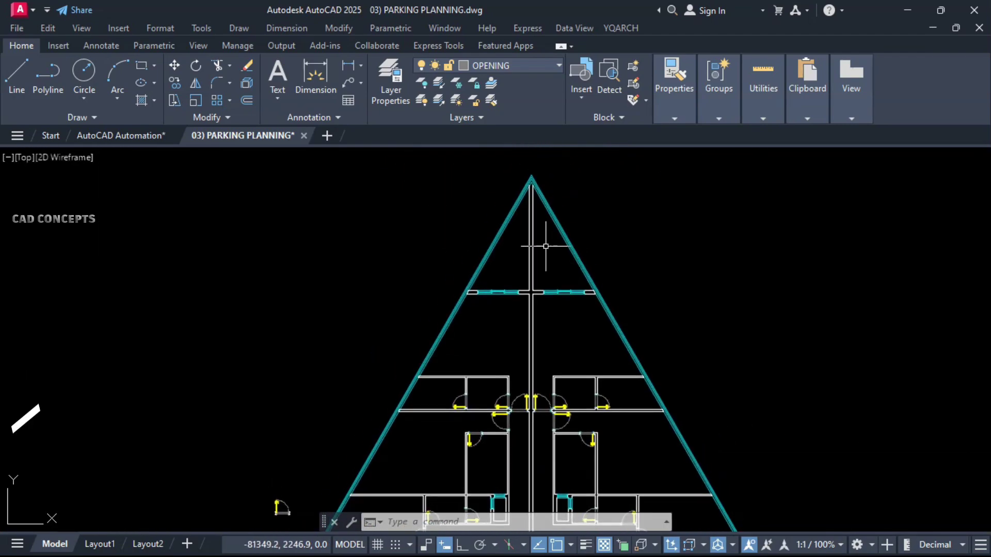
pyautogui.write('MJ')
pyautogui.press('Return')
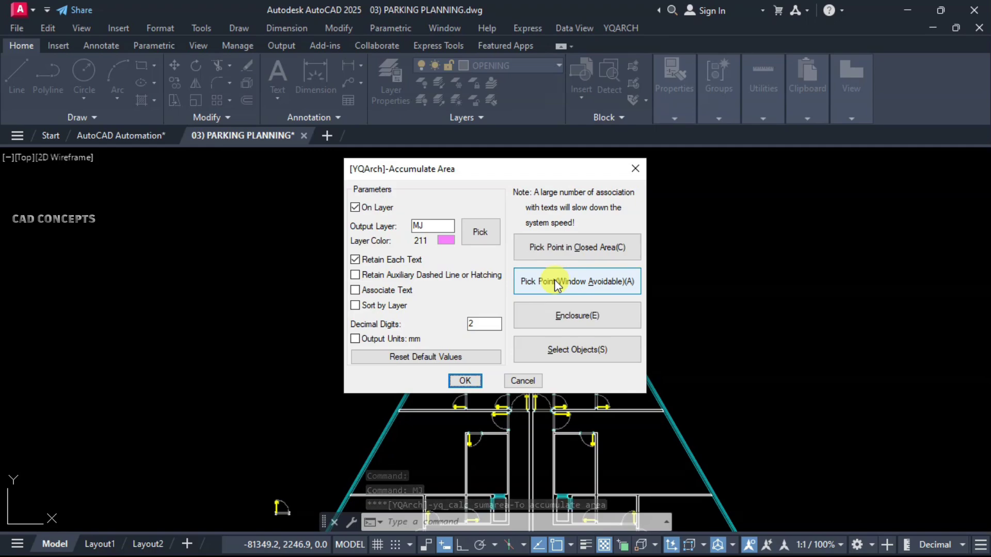
pyautogui.click(556, 282)
pyautogui.click(542, 265)
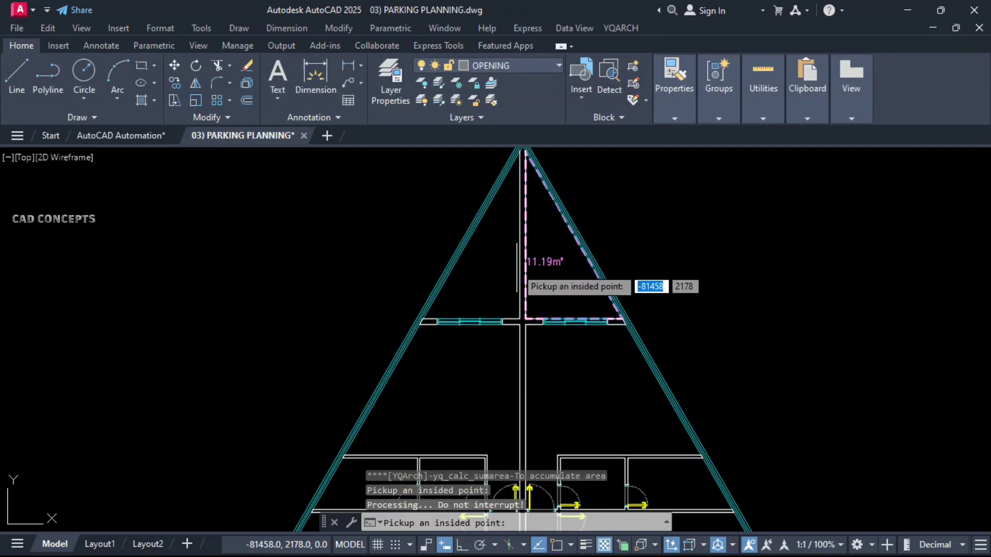
pyautogui.click(471, 260)
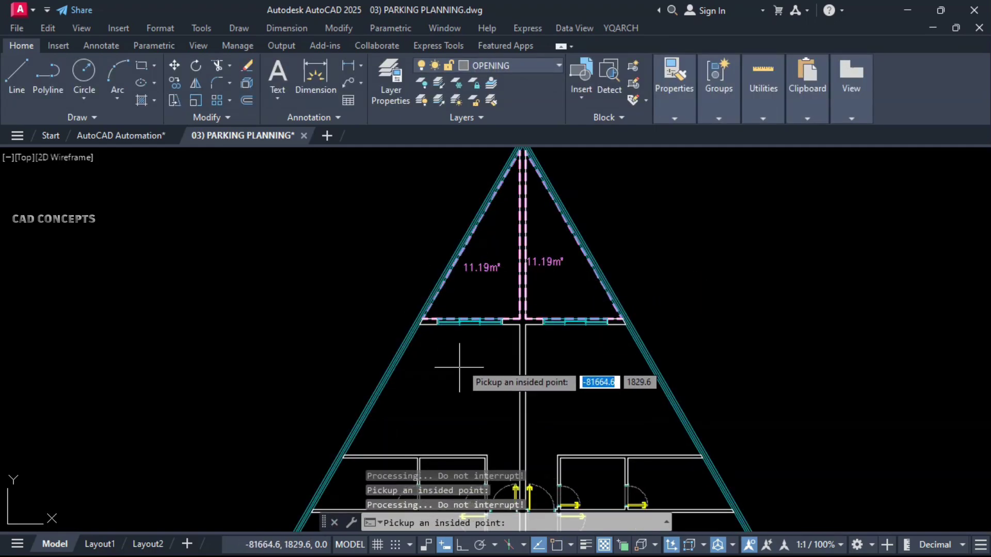
# - Add the areas of the two rooms below the apex and the four rooms beneath them on the right half
pyautogui.click(437, 386)
pyautogui.moveTo(553, 369); pyautogui.dragTo(571, 217, button='middle')
pyautogui.click(602, 242)
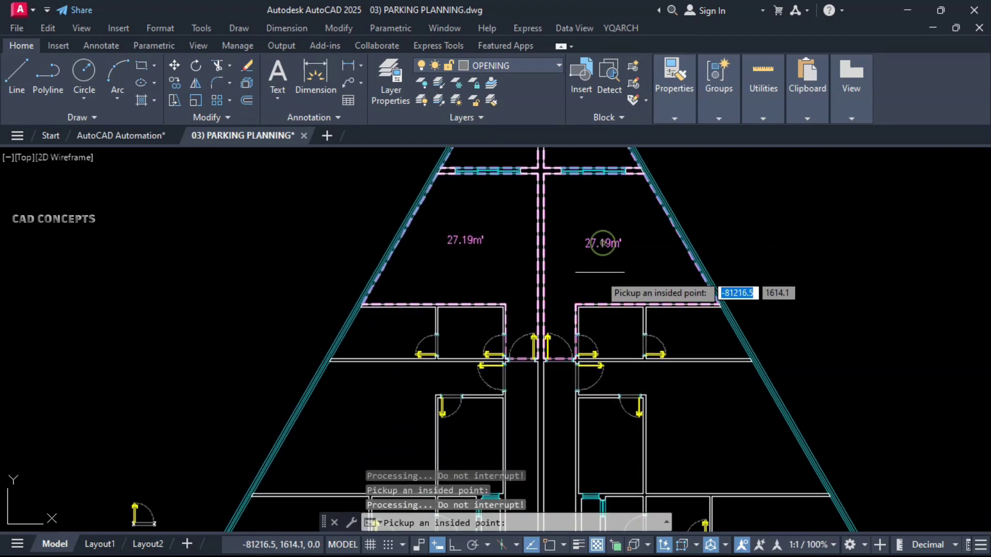
pyautogui.click(598, 333)
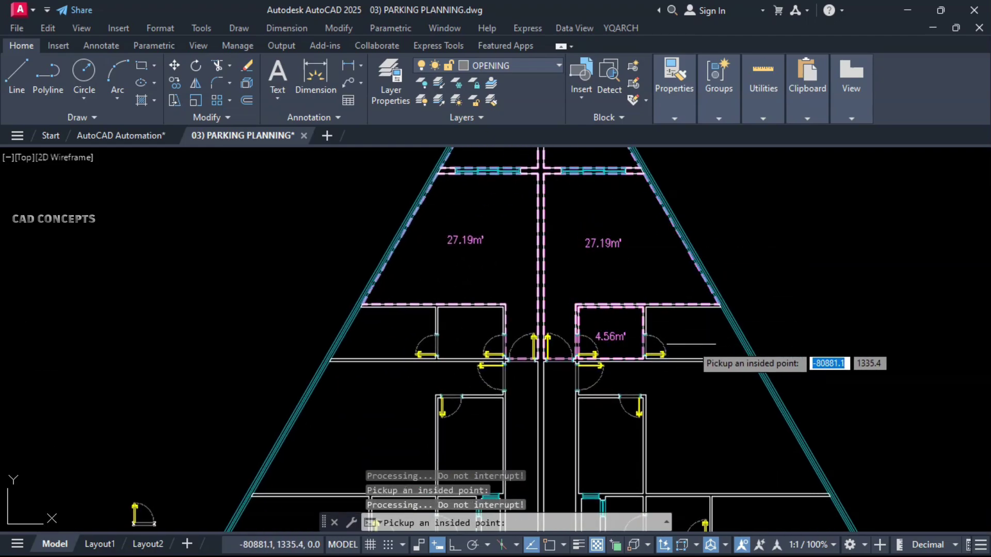
pyautogui.click(691, 344)
pyautogui.click(714, 442)
pyautogui.click(594, 442)
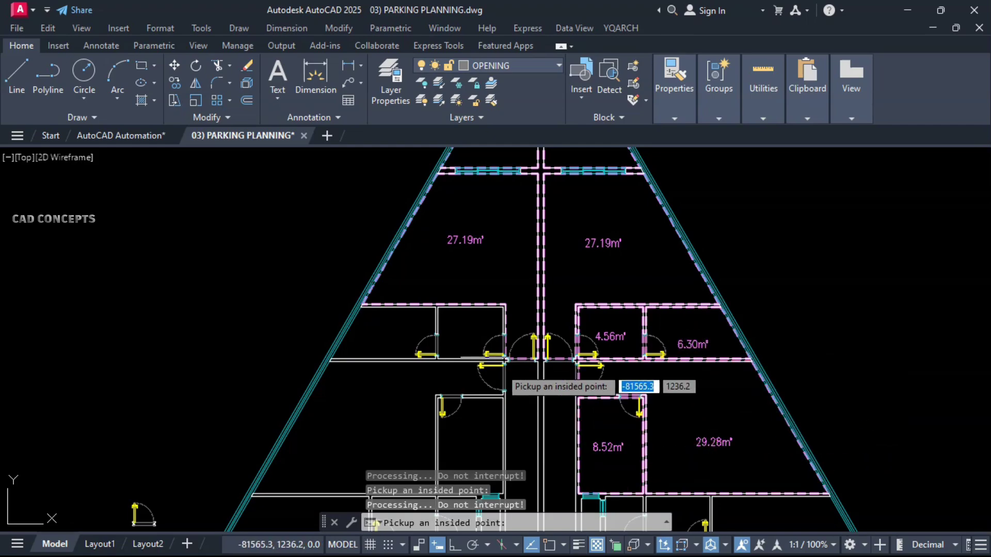
# - Add the areas of the four matching rooms on the left half, from the two small upper rooms to the bedroom and bath
pyautogui.click(467, 334)
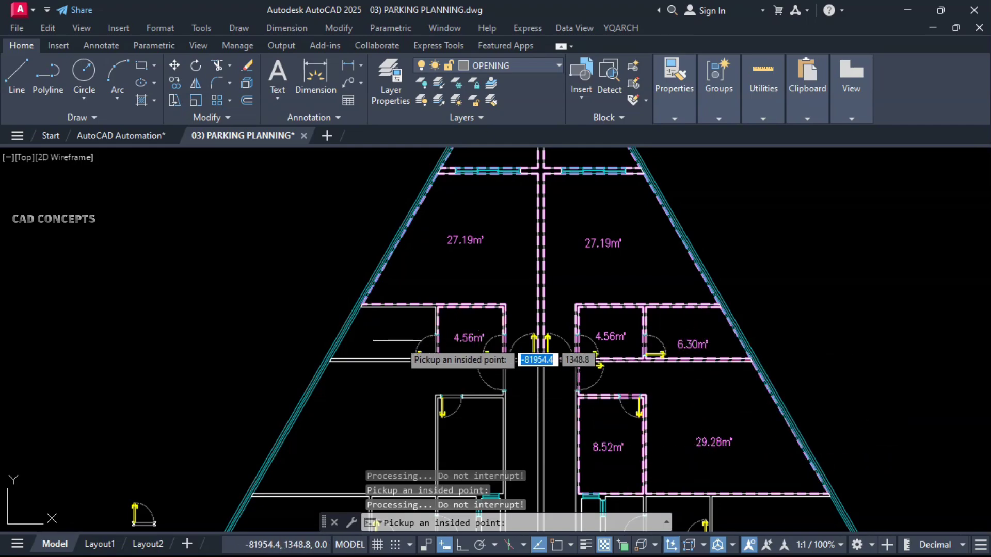
pyautogui.click(395, 341)
pyautogui.moveTo(375, 410); pyautogui.dragTo(433, 267, button='middle')
pyautogui.click(421, 282)
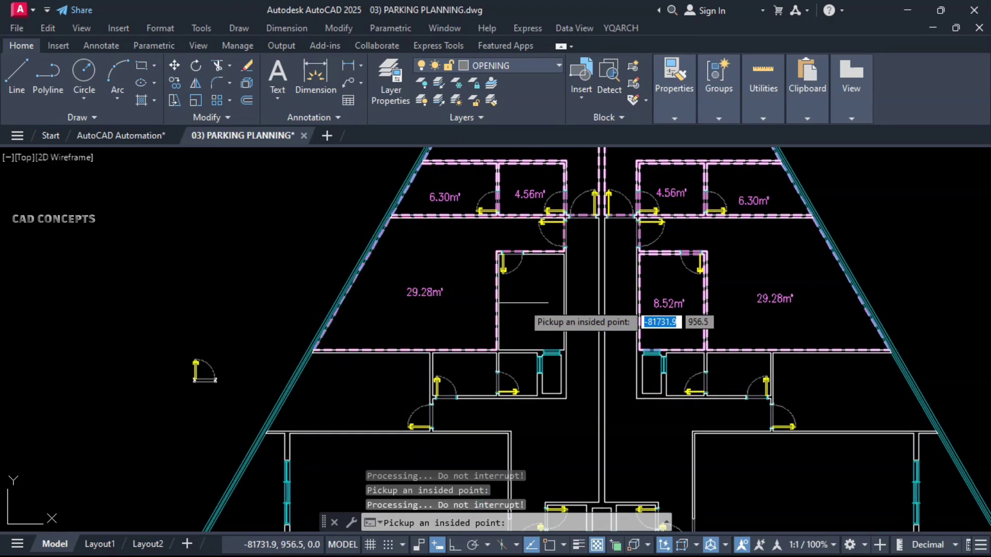
pyautogui.click(519, 288)
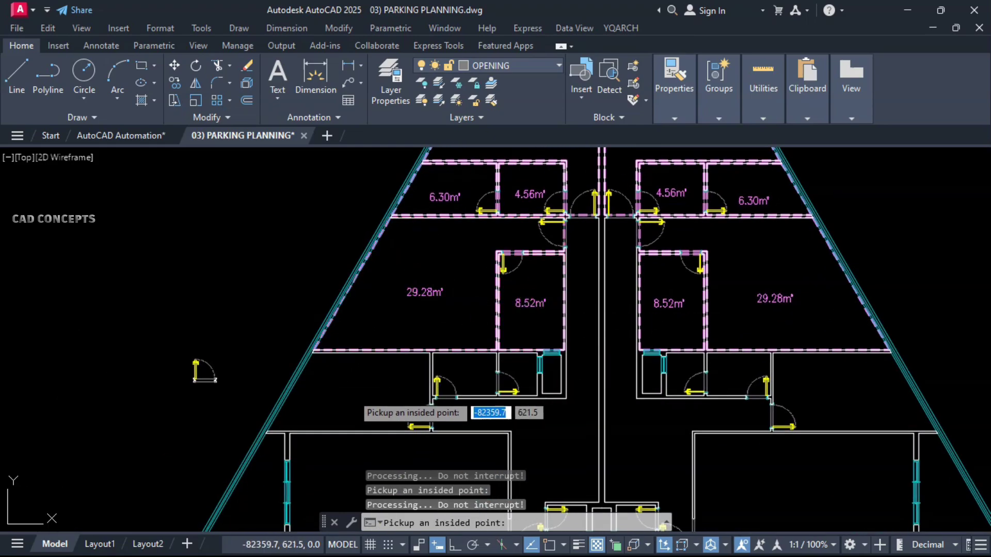
# - Add the areas of the kitchen, servant room and adjoining bath in both the left and right apartments
pyautogui.click(354, 402)
pyautogui.click(464, 386)
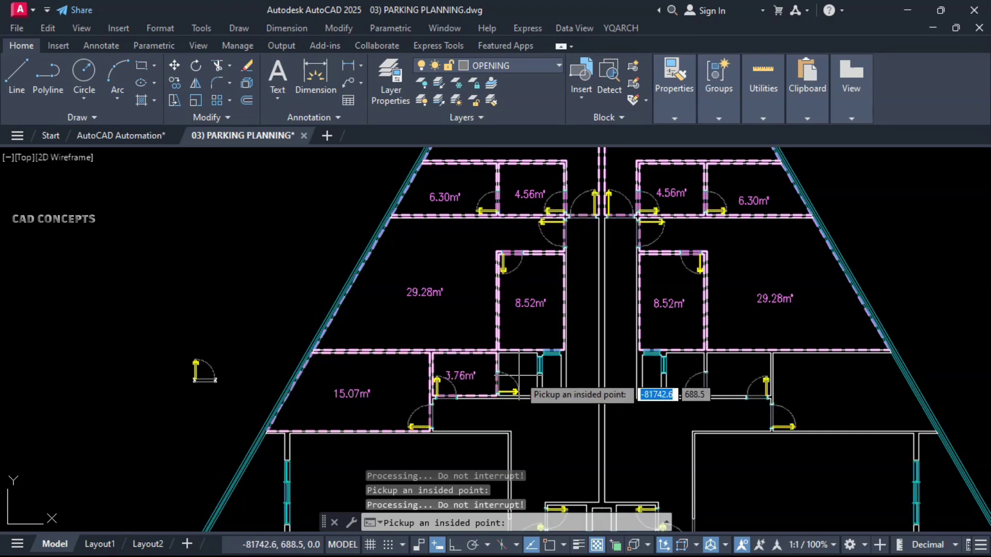
pyautogui.click(515, 376)
pyautogui.click(681, 378)
pyautogui.click(728, 376)
pyautogui.click(833, 398)
# - Add the areas of both central lobby and living spaces, plus the right apartment's living/dining room and balcony
pyautogui.moveTo(673, 446); pyautogui.dragTo(669, 407, button='middle')
pyautogui.click(565, 409)
pyautogui.click(646, 408)
pyautogui.moveTo(785, 437); pyautogui.dragTo(767, 280, button='middle')
pyautogui.click(802, 292)
pyautogui.click(935, 309)
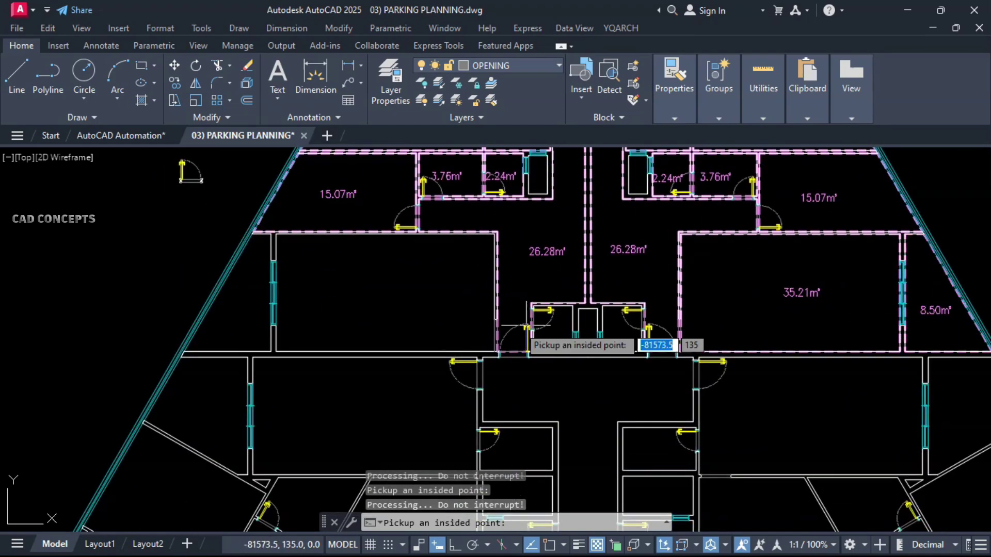
# - Add the areas of the left apartment's living/dining room and balcony and the two small baths above the corridor
pyautogui.click(386, 297)
pyautogui.click(247, 313)
pyautogui.click(554, 337)
pyautogui.click(619, 334)
# - Add the areas of the rooms in the next apartment down on the left side, from its living/dining room and balcony to the angled rooms
pyautogui.scroll(-2, 543, 297)
pyautogui.moveTo(534, 263); pyautogui.dragTo(511, 166, button='middle')
pyautogui.moveTo(388, 412); pyautogui.dragTo(486, 376, button='middle')
pyautogui.click(502, 236)
pyautogui.click(416, 237)
pyautogui.click(382, 300)
pyautogui.click(476, 301)
pyautogui.click(543, 335)
pyautogui.click(569, 438)
pyautogui.click(508, 413)
pyautogui.click(482, 405)
pyautogui.click(400, 408)
pyautogui.click(362, 364)
pyautogui.click(451, 334)
pyautogui.moveTo(509, 317); pyautogui.dragTo(476, 388, button='middle')
pyautogui.scroll(-2, 493, 385)
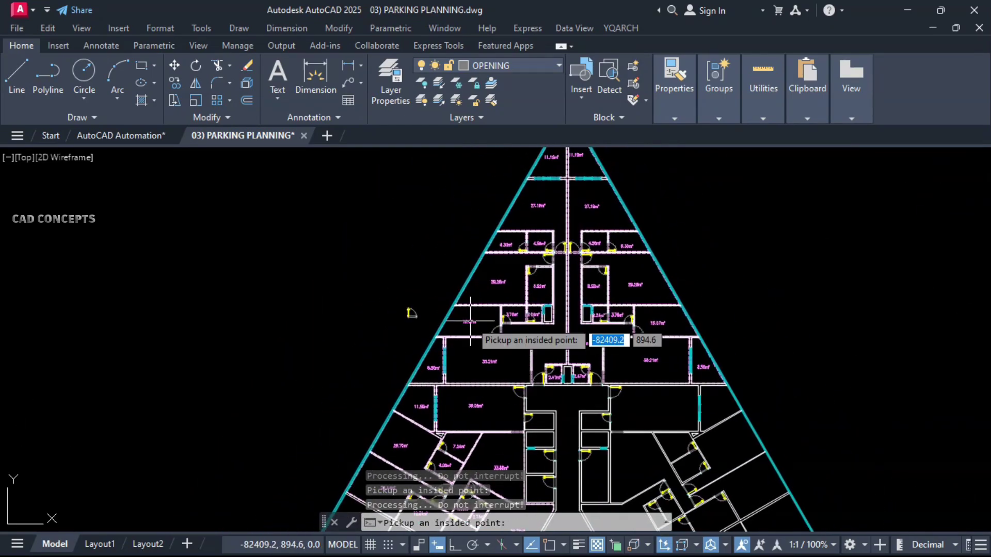
# - Finish picking rooms, place the total-area text outside the building's upper right side, and scale it up for legibility
pyautogui.press('Return')
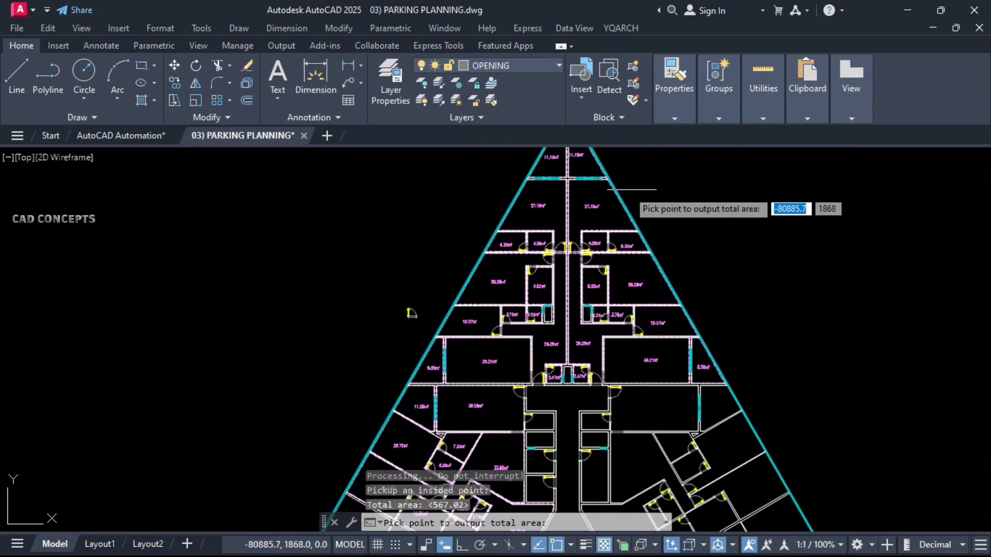
pyautogui.click(688, 195)
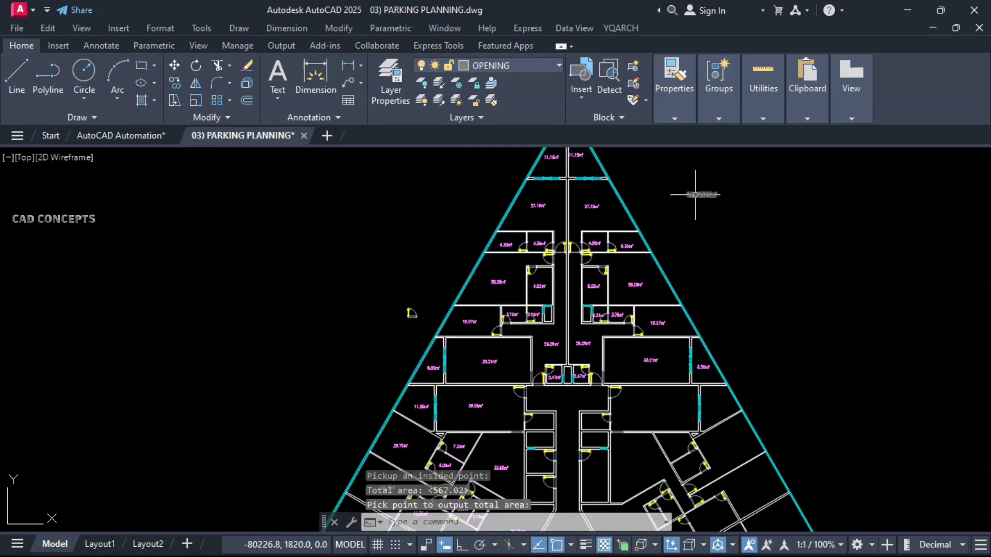
pyautogui.click(695, 194)
pyautogui.press('Return')
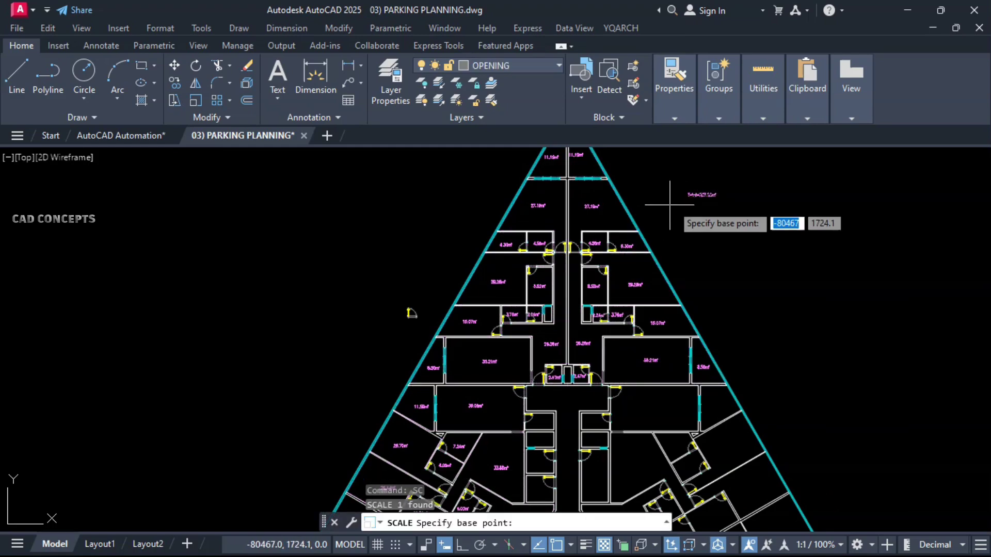
pyautogui.click(689, 196)
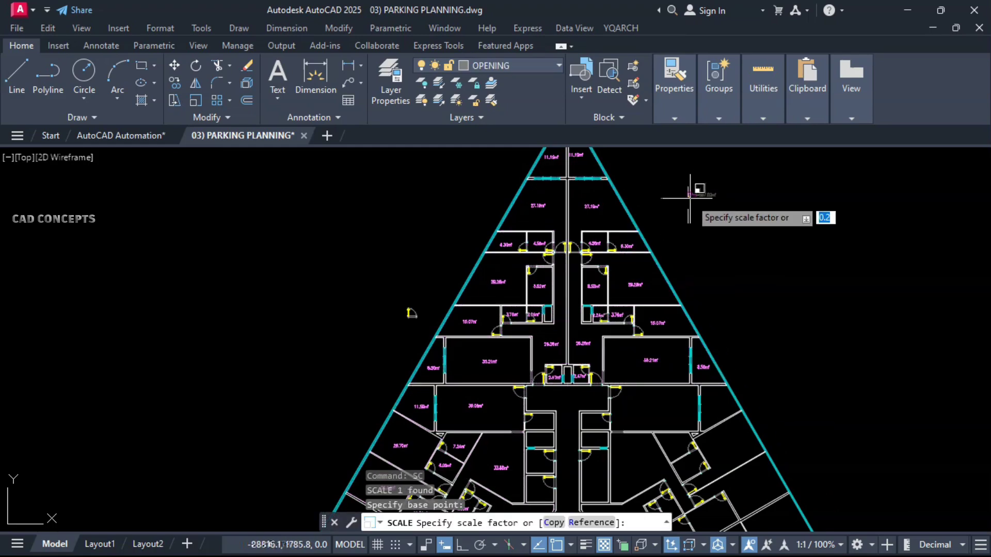
pyautogui.click(780, 296)
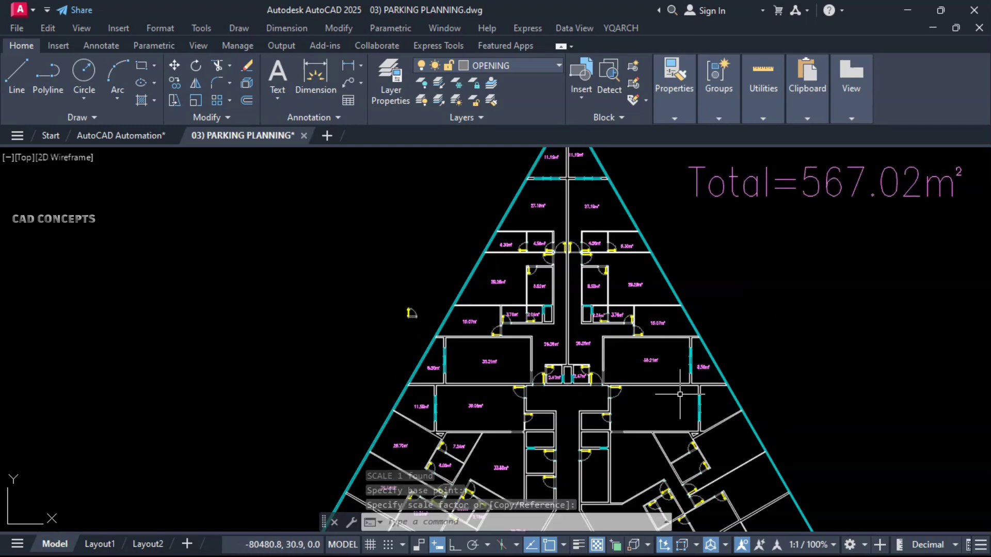
pyautogui.scroll(5, 588, 183)
pyautogui.moveTo(577, 217); pyautogui.dragTo(589, 374, button='middle')
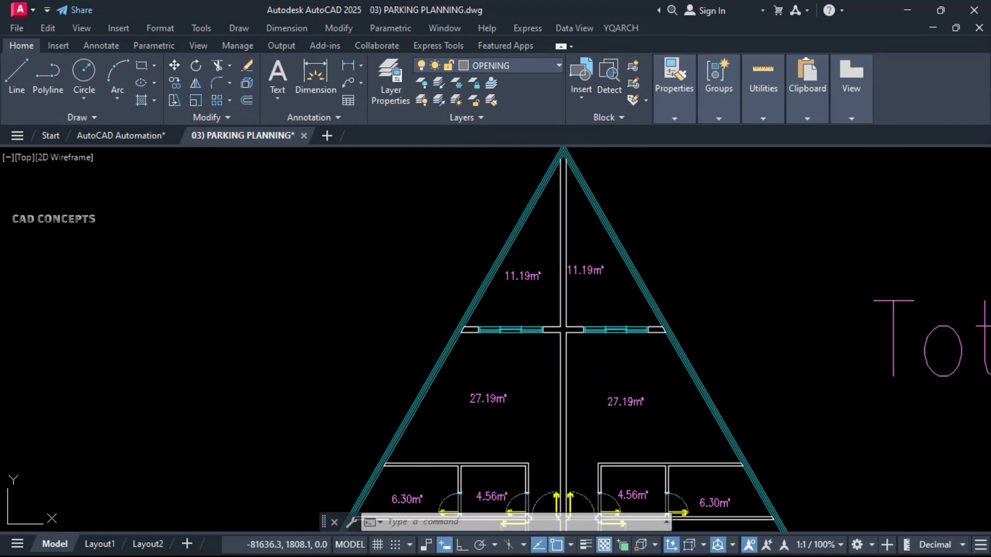
pyautogui.moveTo(589, 427); pyautogui.dragTo(579, 234, button='middle')
pyautogui.scroll(-2, 651, 337)
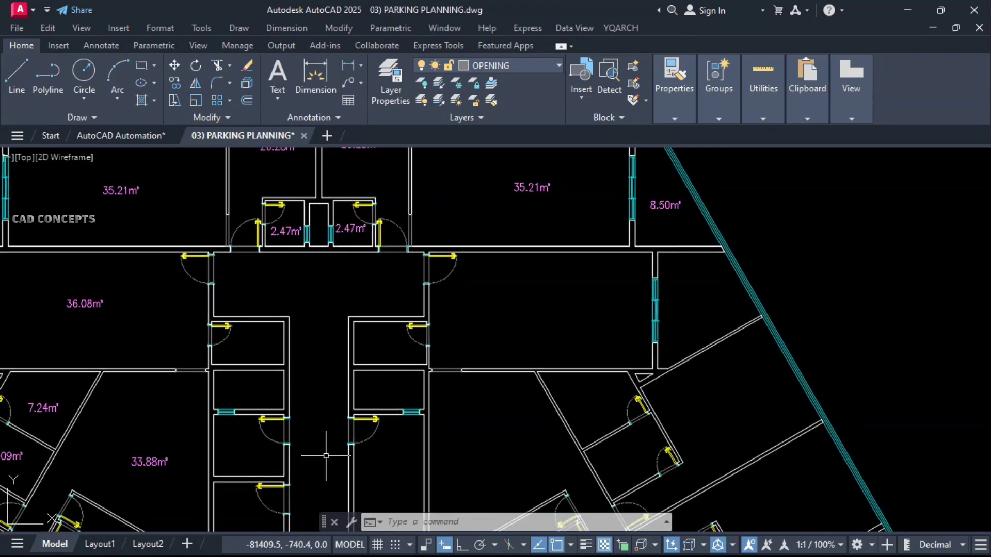
pyautogui.moveTo(413, 155); pyautogui.dragTo(532, 334, button='middle')
pyautogui.scroll(-6, 532, 334)
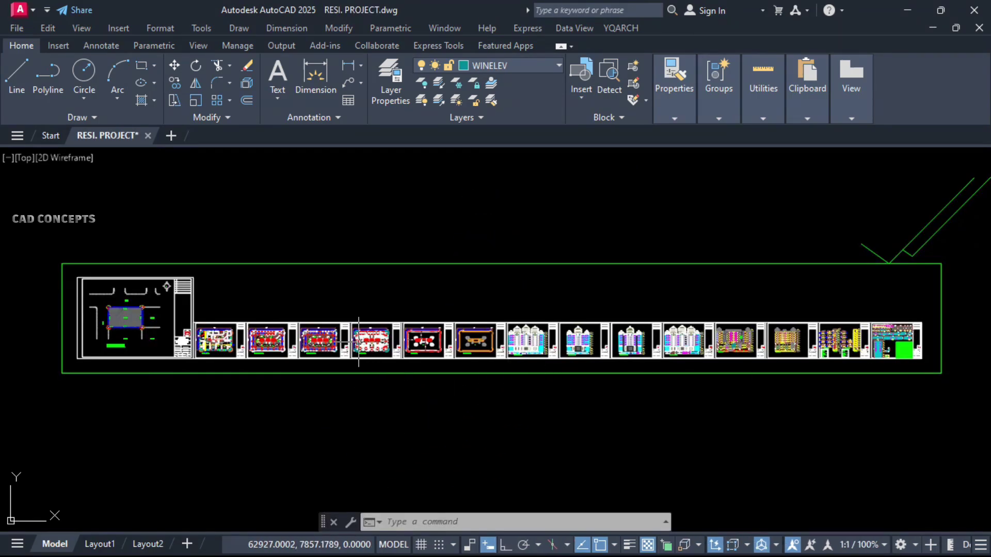
# - In the typical floor plan of RESI. PROJECT.dwg, select every door similar to the one by the central bath and delete them all
pyautogui.scroll(8, 358, 342)
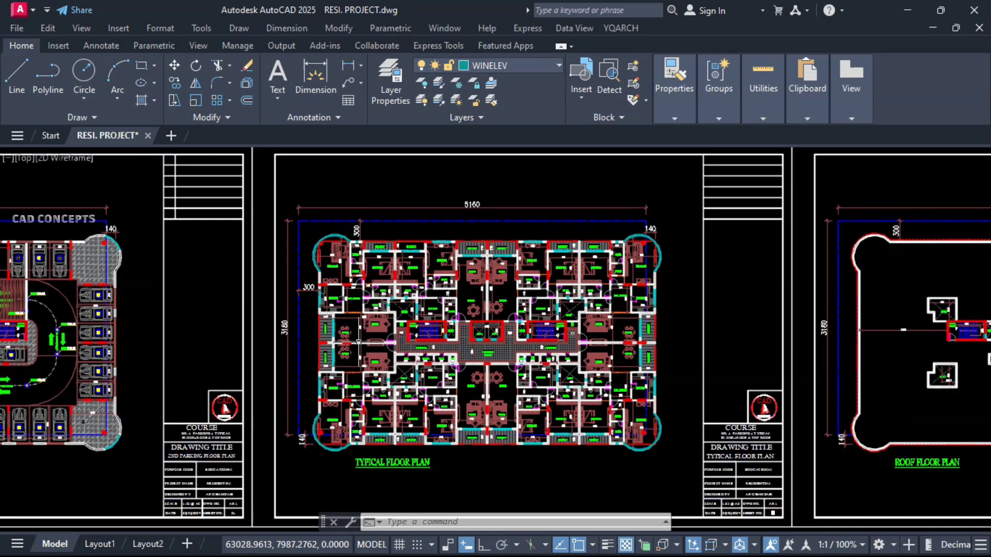
pyautogui.scroll(4, 358, 342)
pyautogui.moveTo(645, 458); pyautogui.dragTo(563, 426, button='middle')
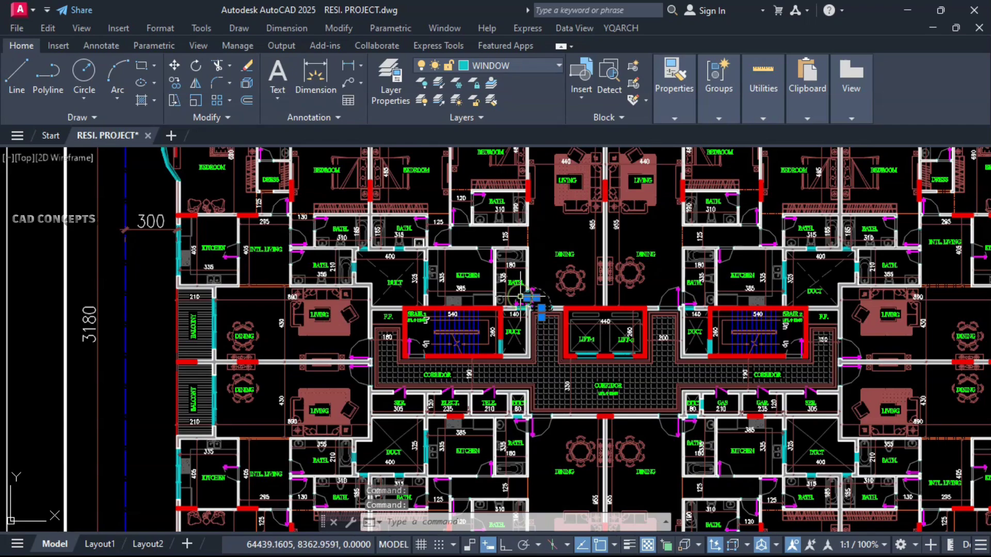
pyautogui.rightClick(491, 272)
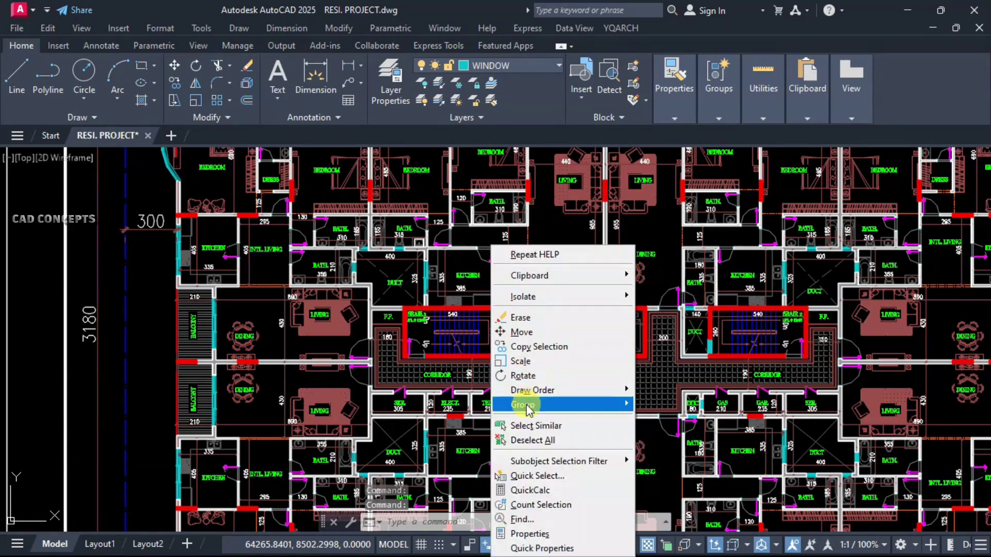
pyautogui.click(529, 422)
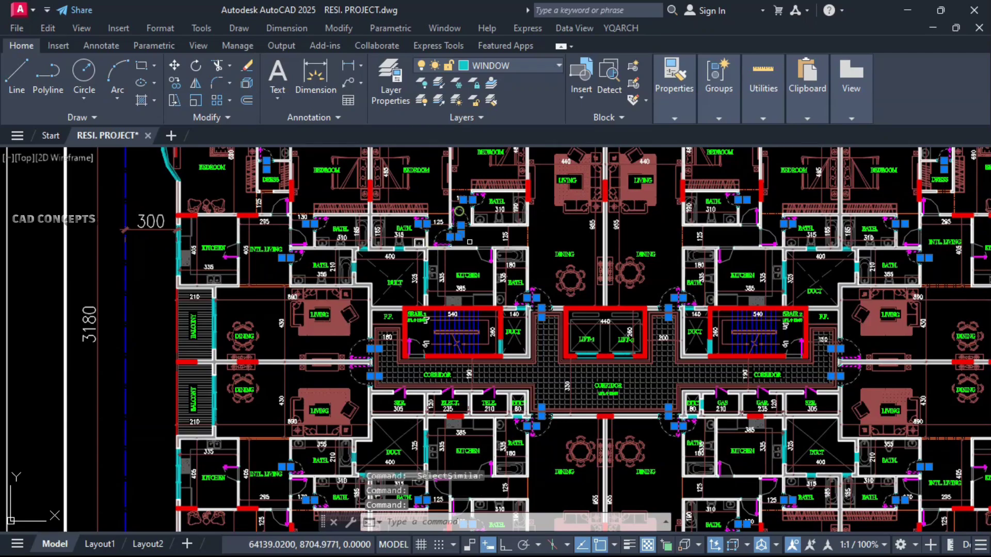
pyautogui.moveTo(463, 281); pyautogui.dragTo(482, 290, button='middle')
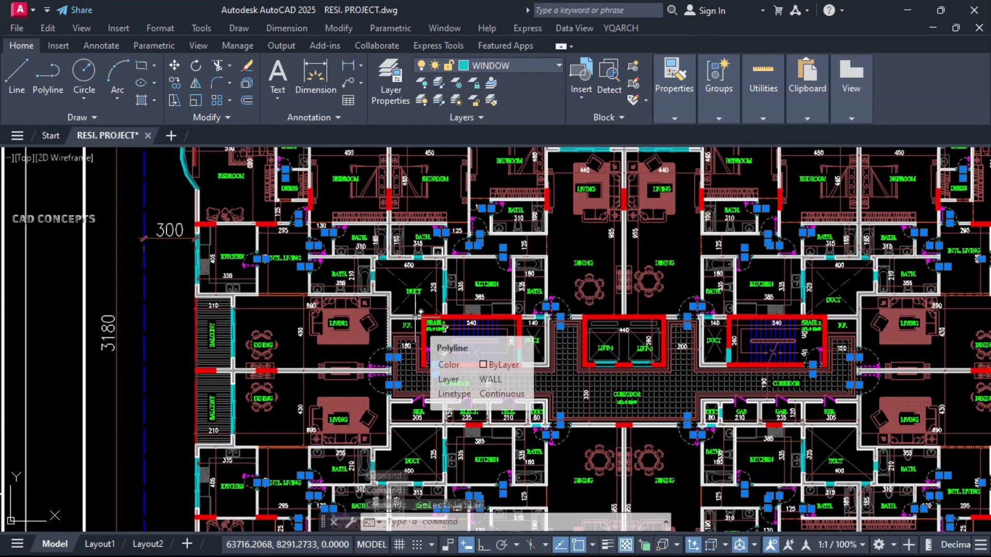
pyautogui.moveTo(419, 314)
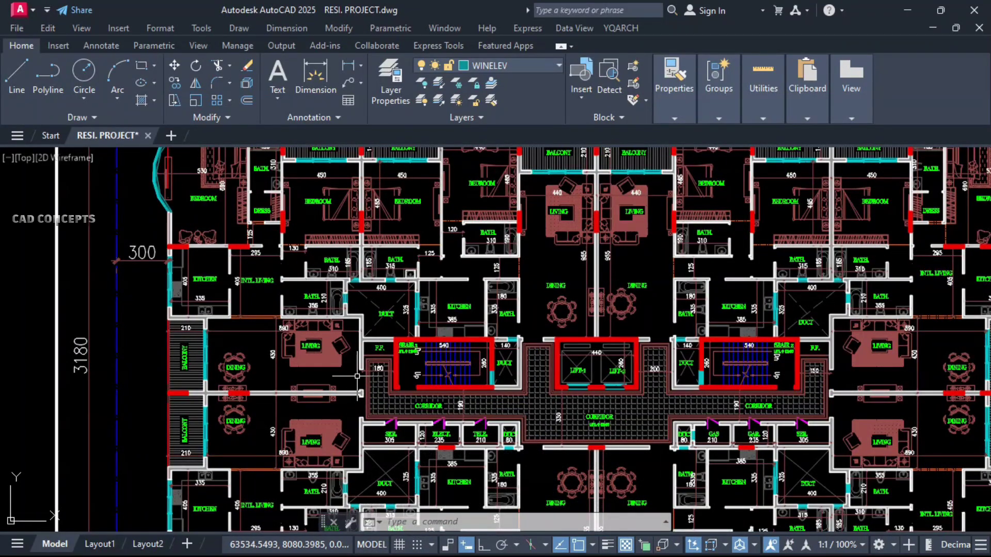
# - Run ADT2 and insert a door in the apartment entrance between the duct and Lift-1, picking the wall thickness on the wall end
pyautogui.scroll(8, 522, 338)
pyautogui.write('ADT2')
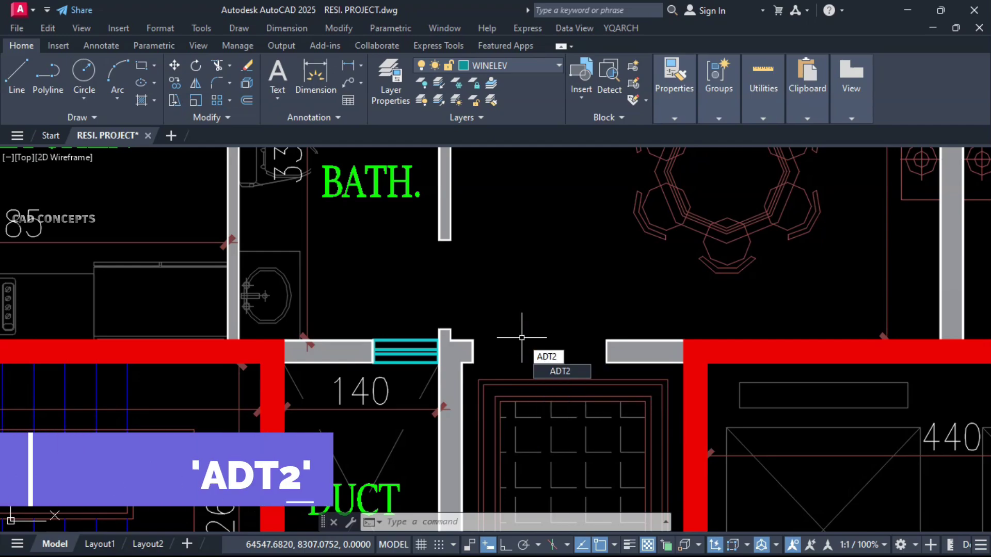
pyautogui.press('Return')
pyautogui.click(474, 354)
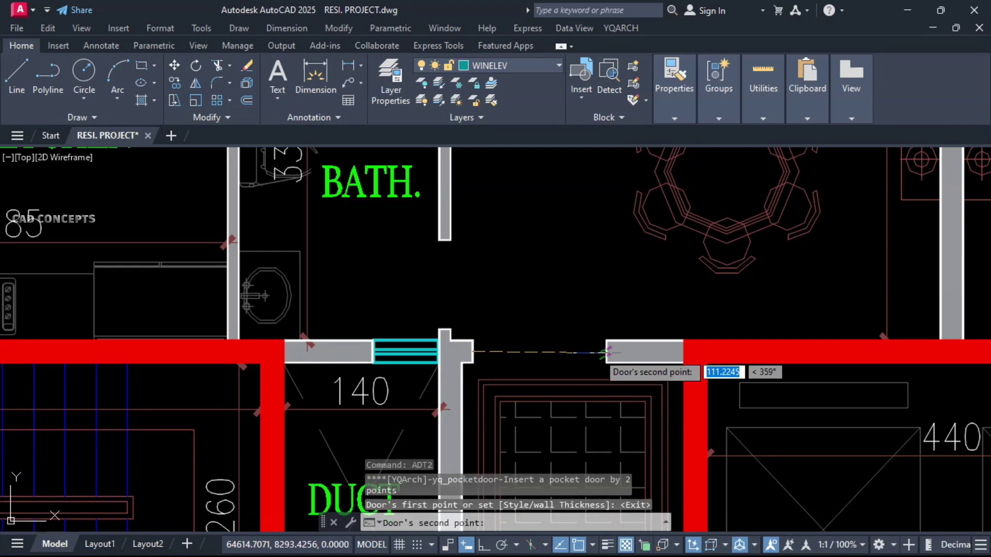
pyautogui.click(605, 340)
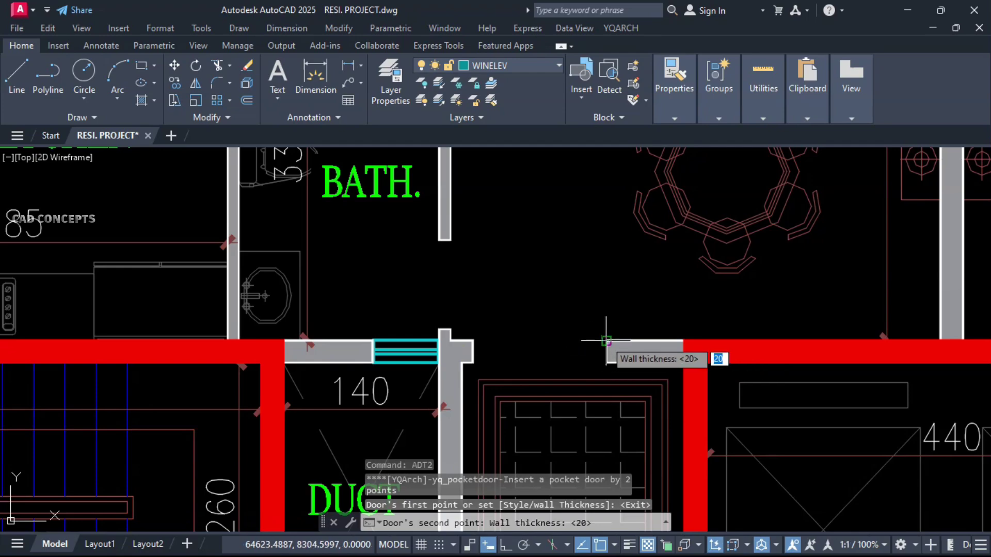
pyautogui.press('Return')
pyautogui.click(607, 341)
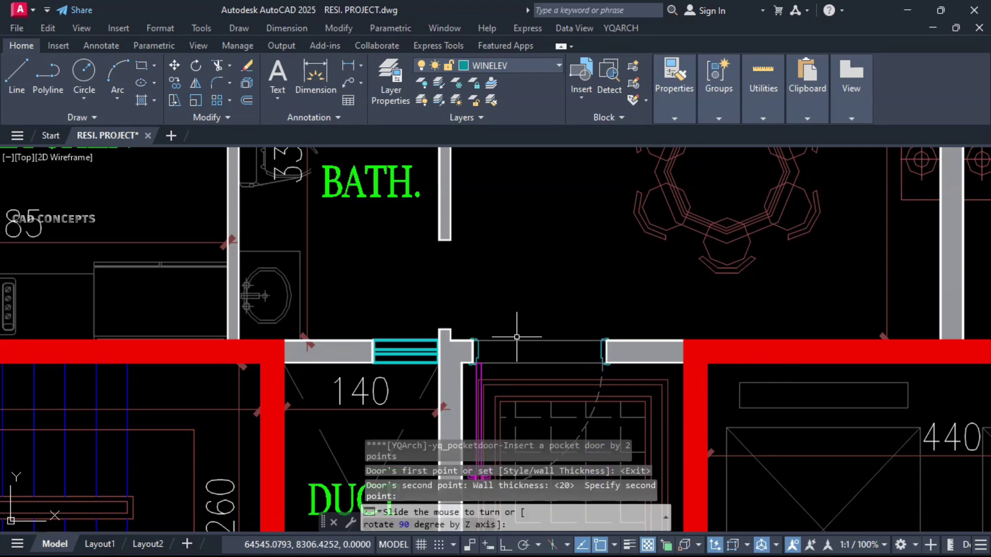
pyautogui.click(500, 381)
pyautogui.press('Escape')
# - Insert a door in the bath opening beside the new entrance door, picking the wall thickness across the wall end
pyautogui.moveTo(460, 313); pyautogui.dragTo(545, 490, button='middle')
pyautogui.scroll(-3, 527, 409)
pyautogui.moveTo(521, 436); pyautogui.dragTo(518, 325, button='middle')
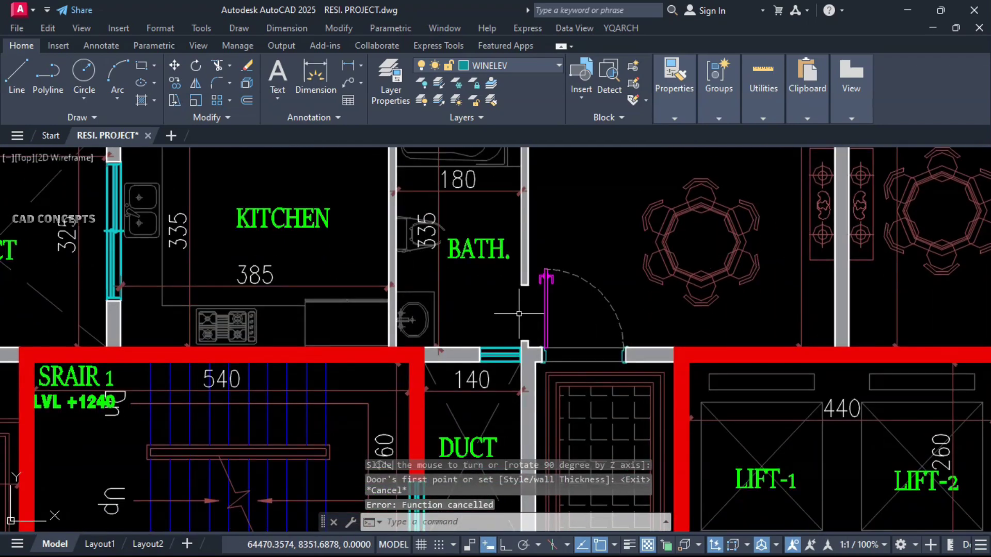
pyautogui.press('Return')
pyautogui.scroll(3, 518, 331)
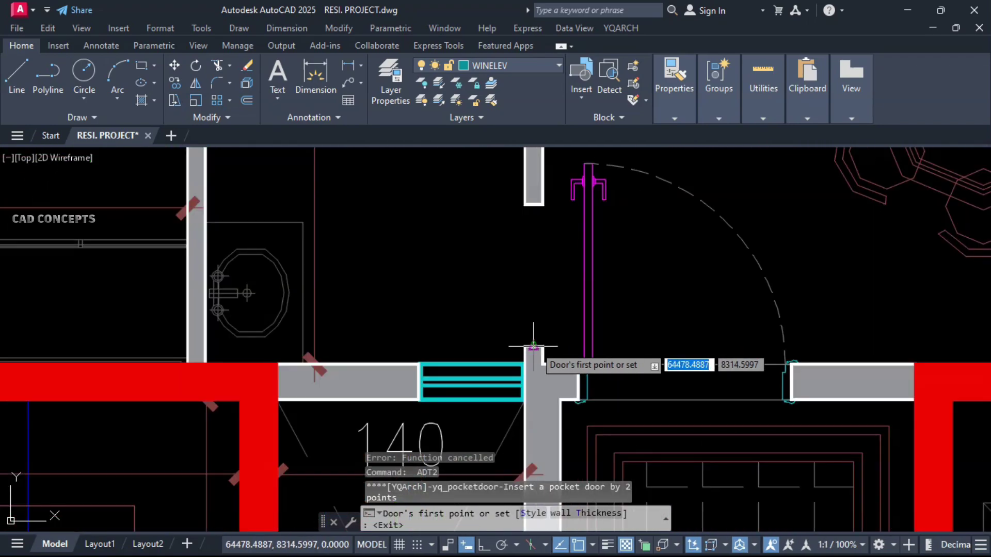
pyautogui.click(535, 346)
pyautogui.click(525, 347)
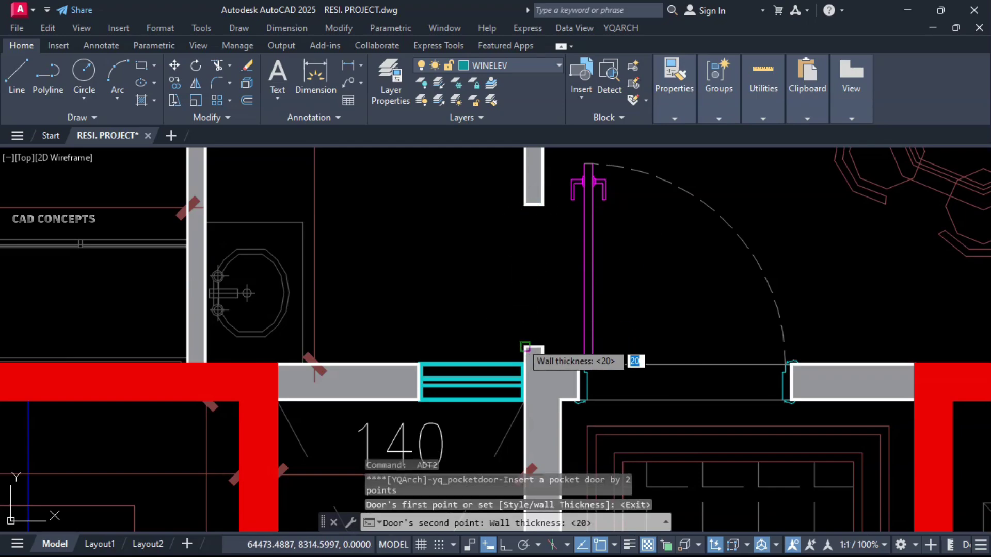
pyautogui.press('Return')
pyautogui.click(530, 353)
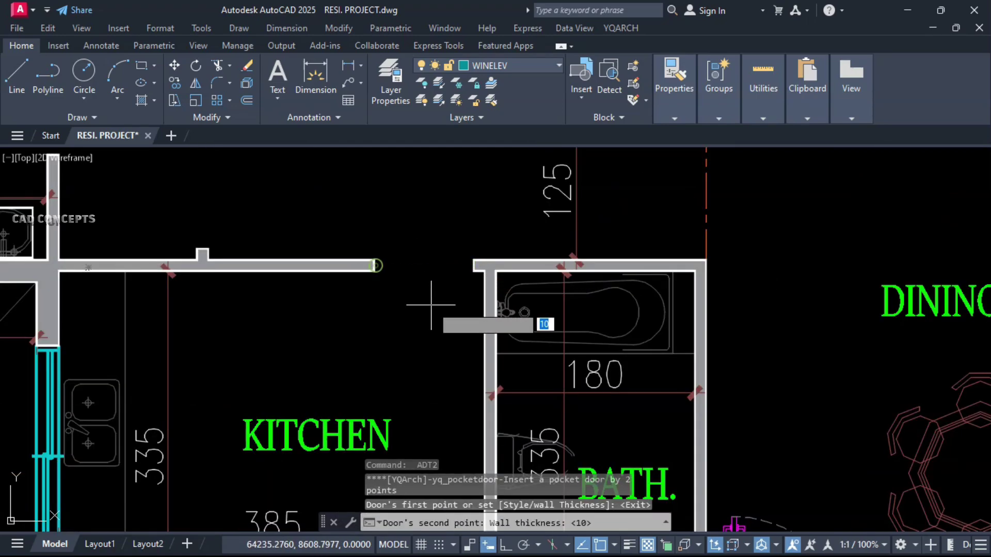
# - Insert doors with wall thickness 10 in the kitchen opening and in the end opening of the passage toward the 315-wide bath
pyautogui.press('Return')
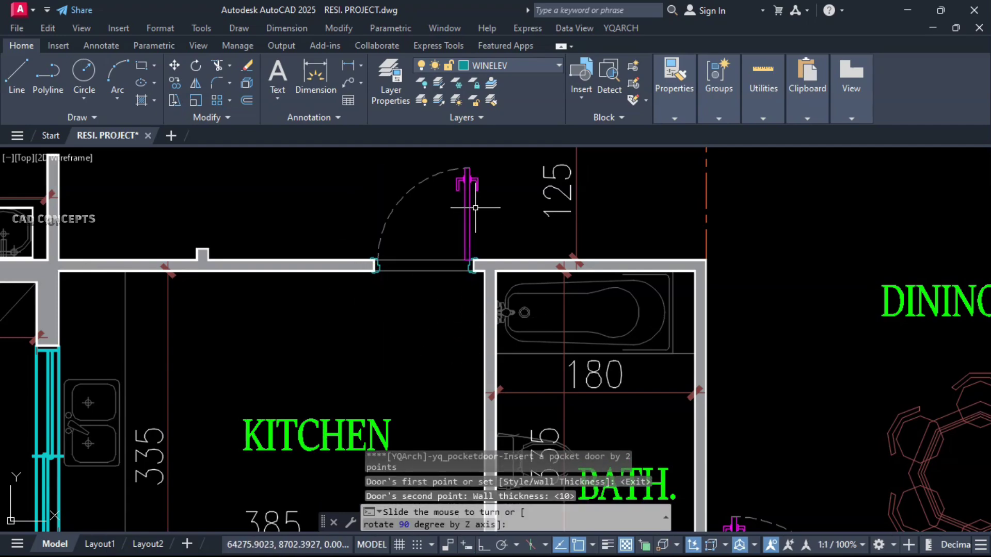
pyautogui.press('Escape')
pyautogui.moveTo(337, 338); pyautogui.dragTo(506, 453, button='middle')
pyautogui.press('Return')
pyautogui.click(376, 244)
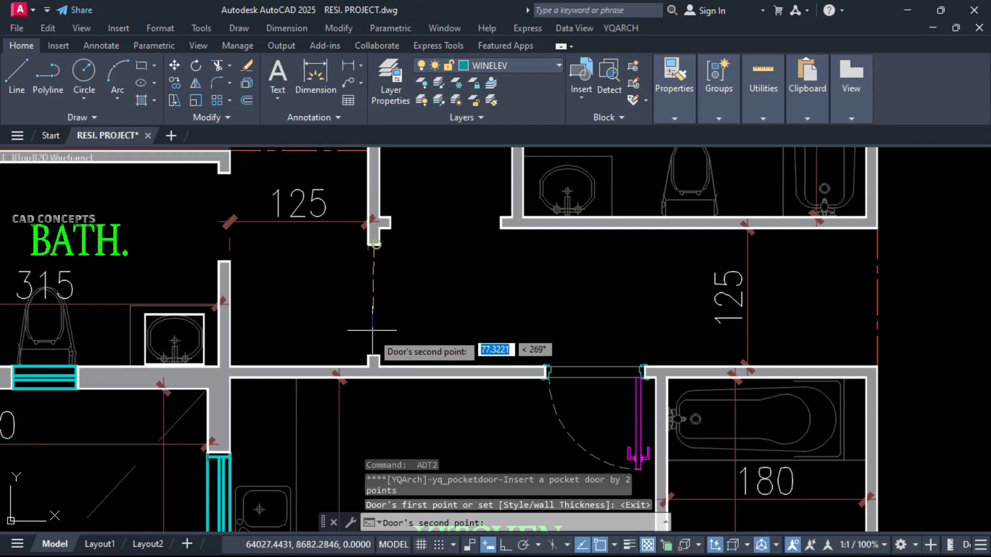
pyautogui.click(376, 356)
# - Insert a door with wall thickness 10 in the passage opening that leads to the 120-wide hall
pyautogui.click(390, 223)
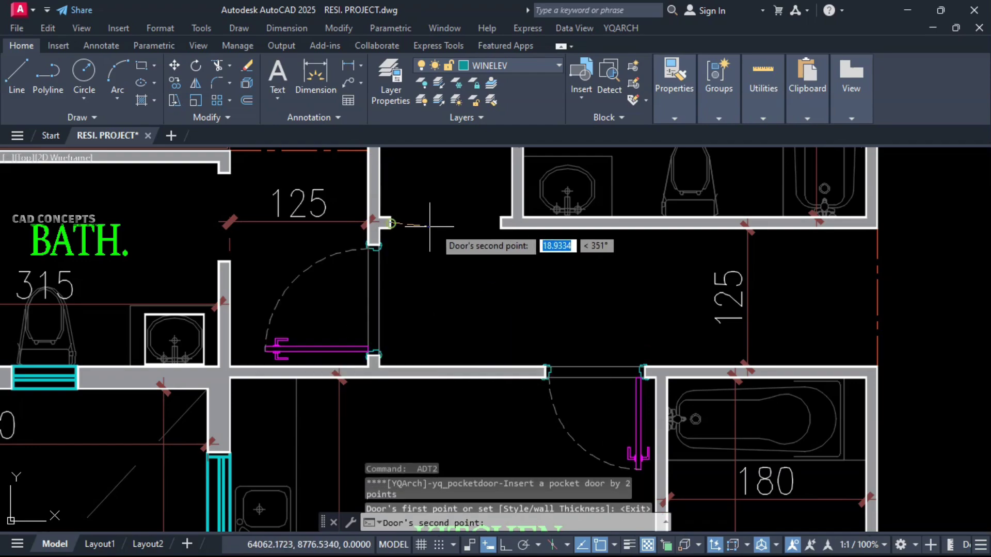
pyautogui.click(501, 223)
pyautogui.moveTo(414, 191); pyautogui.dragTo(425, 337, button='middle')
pyautogui.press('Return')
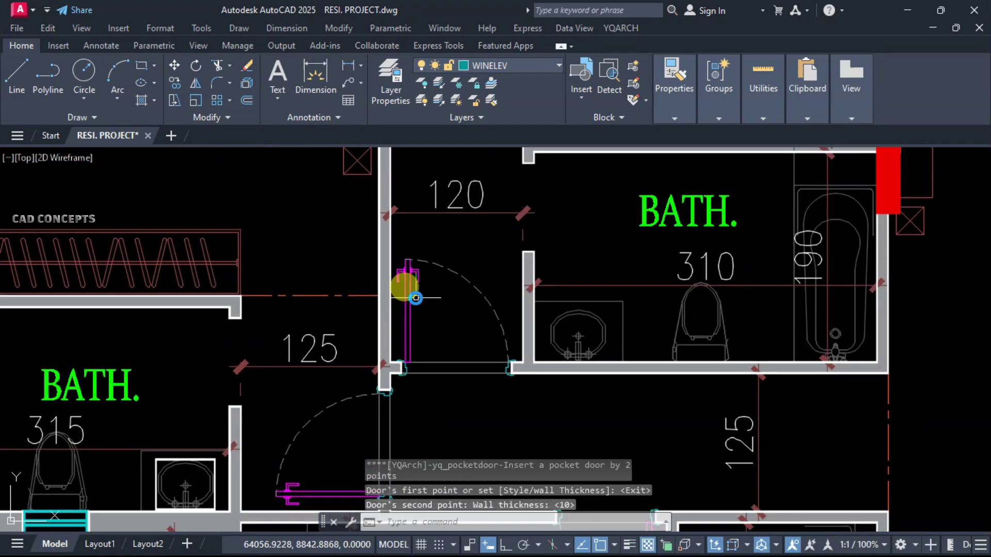
pyautogui.press('Escape')
# - Insert a door in the opening between the 120-wide hall and the adjoining 310-wide bath
pyautogui.press('Return')
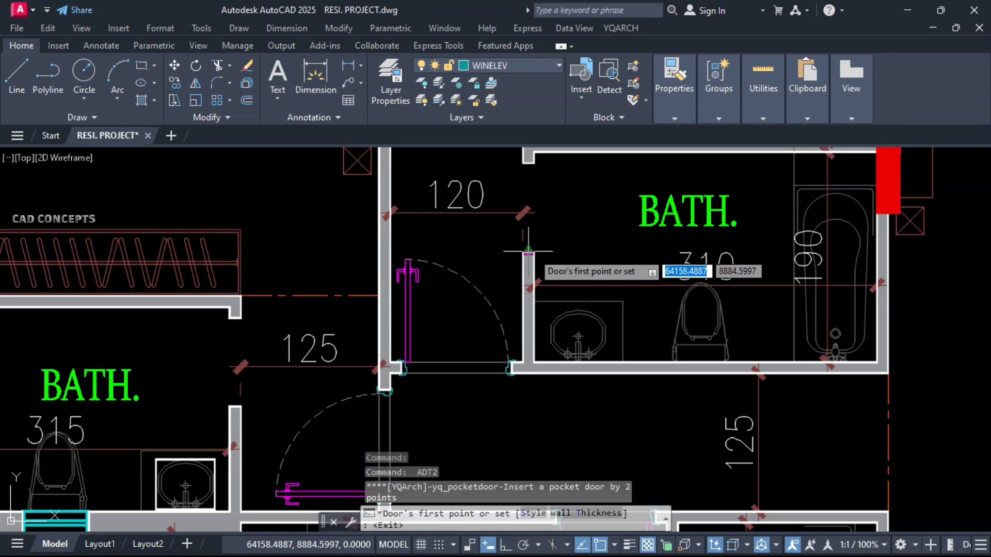
pyautogui.click(529, 251)
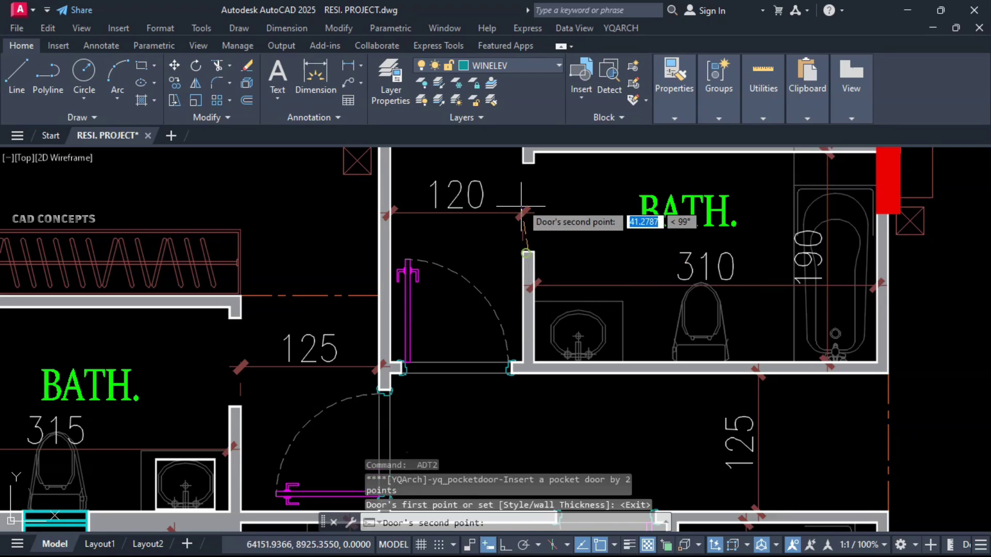
pyautogui.click(529, 161)
pyautogui.press('Escape')
# - Insert a door in the opening of the 315-wide bath off the 125-wide hall
pyautogui.moveTo(474, 234)
pyautogui.mouseDown(button='middle')
pyautogui.moveTo(475, 447)
pyautogui.moveTo(644, 164)
pyautogui.mouseUp(button='middle')
pyautogui.press('Return')
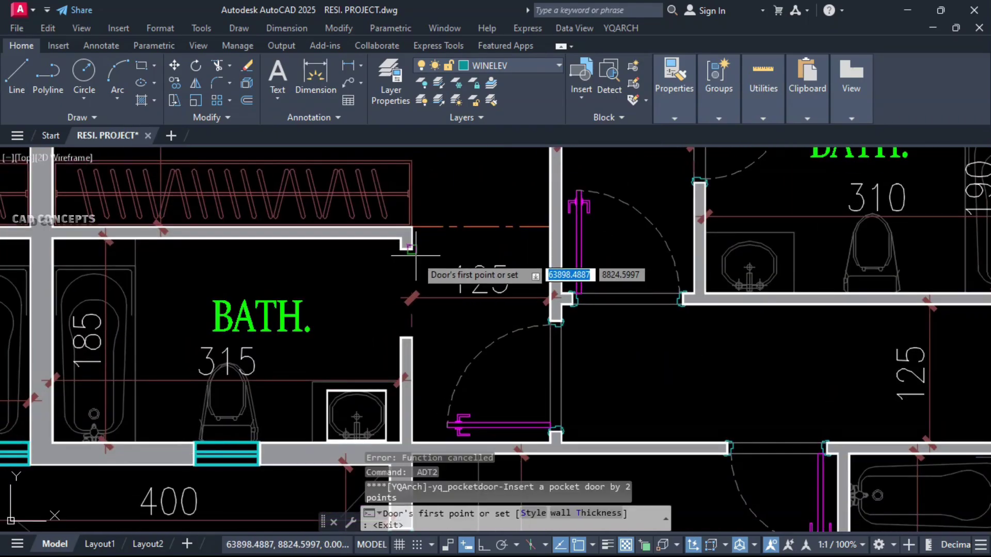
pyautogui.click(405, 246)
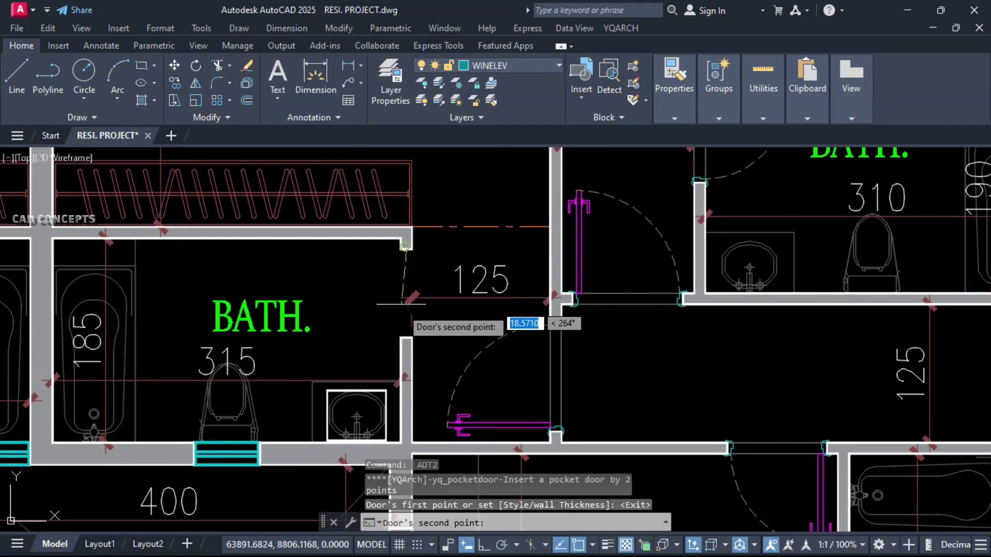
pyautogui.click(407, 338)
pyautogui.press('Escape')
# - Insert a door in the stair 1 opening onto the corridor, picking the wall thickness across the red wall end
pyautogui.moveTo(371, 264); pyautogui.dragTo(384, 50, button='middle')
pyautogui.scroll(-4, 445, 404)
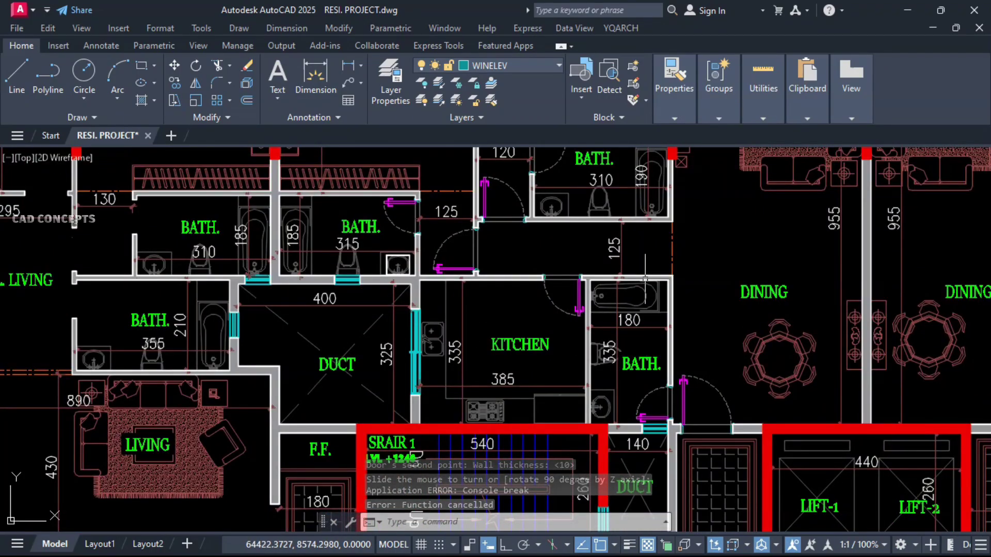
pyautogui.moveTo(492, 375); pyautogui.dragTo(820, 267, button='middle')
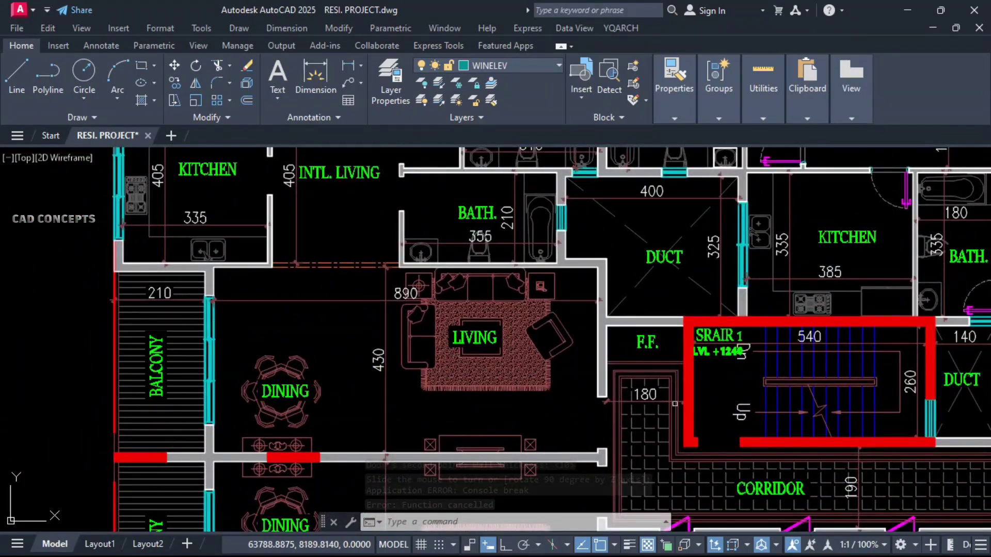
pyautogui.moveTo(661, 429); pyautogui.dragTo(604, 322, button='middle')
pyautogui.scroll(2, 662, 338)
pyautogui.press('space')
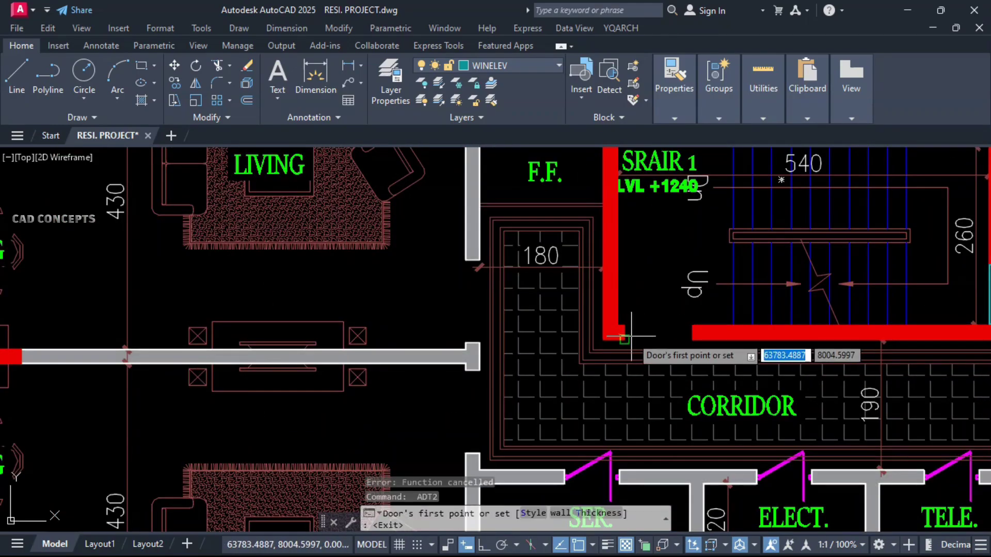
pyautogui.click(625, 337)
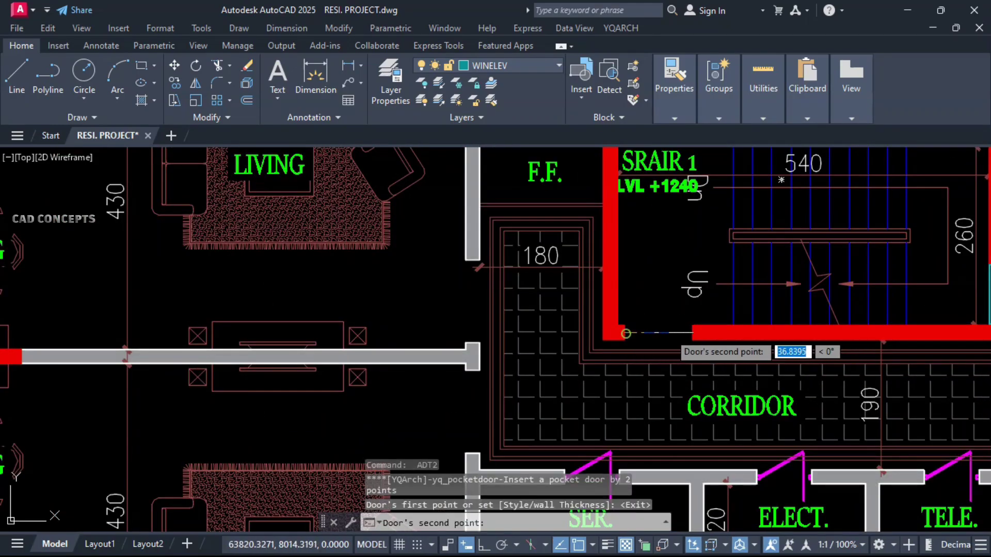
pyautogui.click(693, 333)
pyautogui.scroll(2, 656, 345)
pyautogui.click(624, 341)
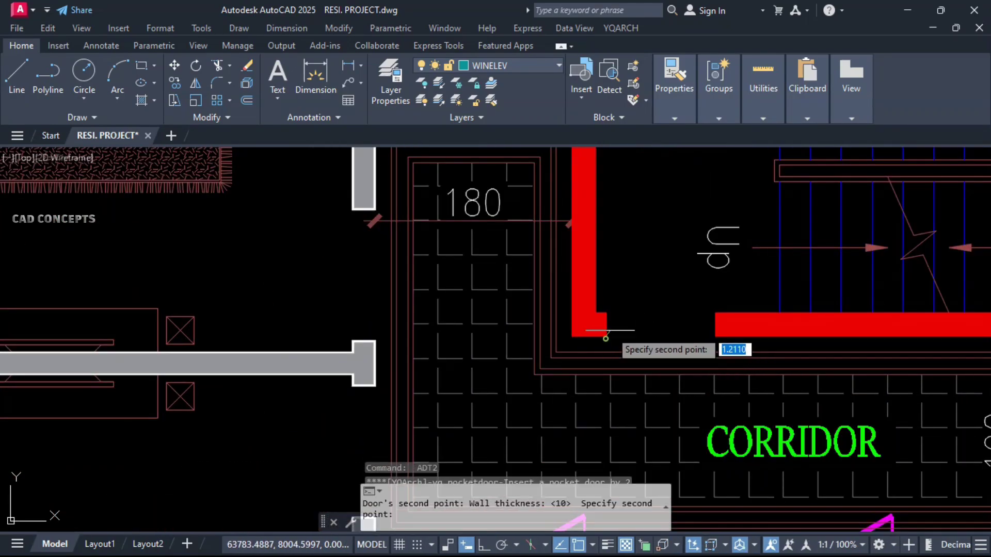
pyautogui.click(608, 310)
# - Insert a door in the living room's entrance opening from the corridor west of stair 1
pyautogui.press('Return')
pyautogui.click(363, 341)
pyautogui.click(363, 209)
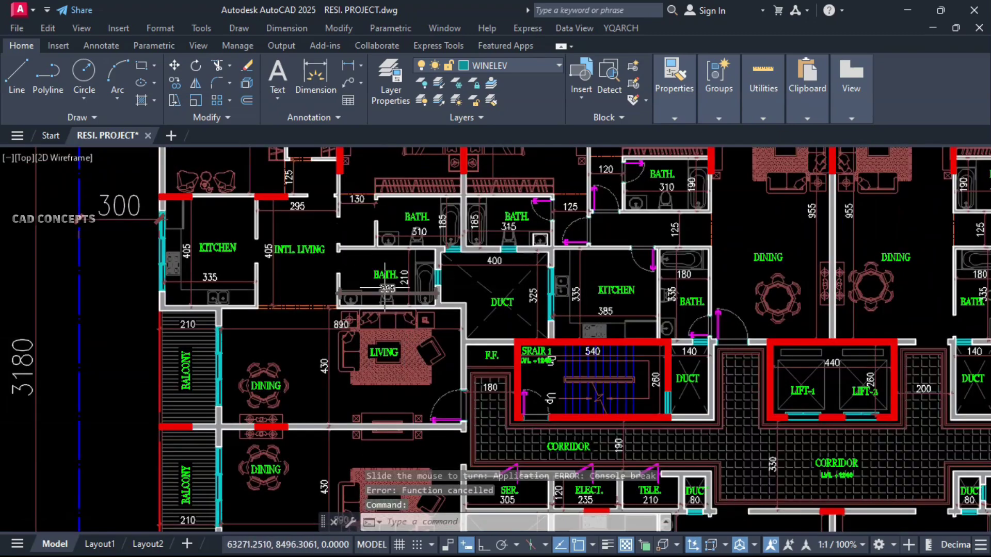
# - Insert a door in the 355-wide bath opening off the internal living room, picking the wall thickness across the wall end
pyautogui.scroll(2, 383, 292)
pyautogui.scroll(4, 277, 256)
pyautogui.press('Return')
pyautogui.click(358, 278)
pyautogui.click(359, 188)
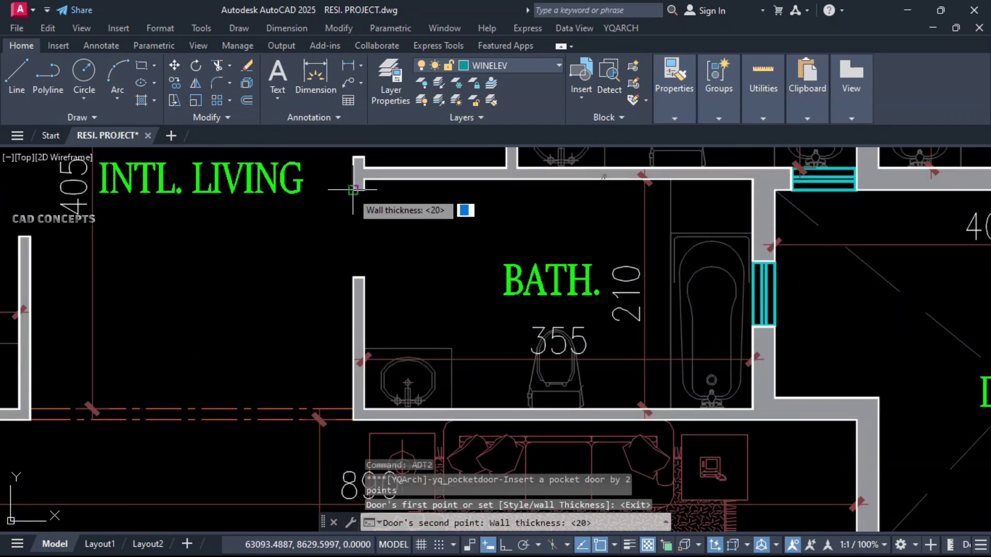
pyautogui.press('Return')
pyautogui.click(363, 189)
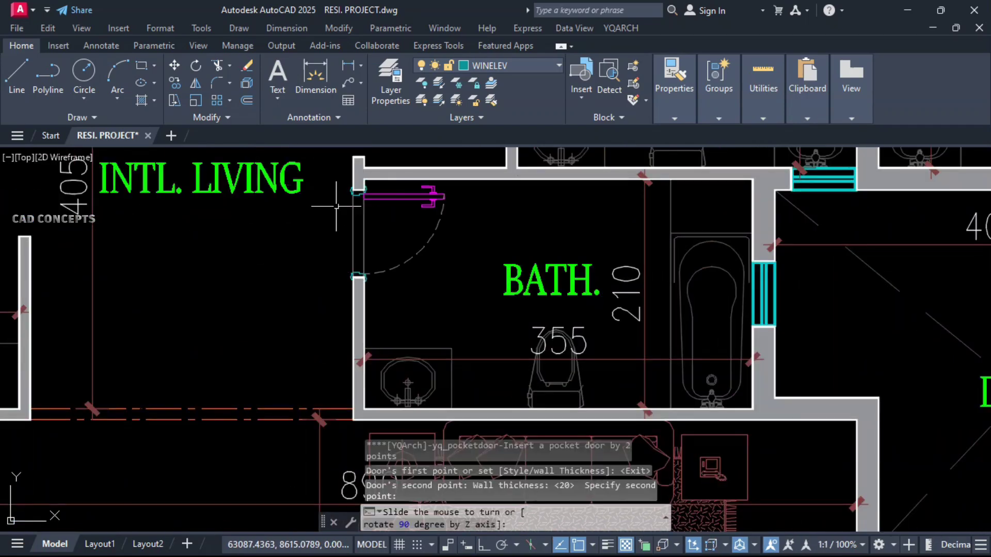
pyautogui.press('Escape')
# - Insert doors in the opening from the internal living room to the 130-wide hall and in the adjoining 310-wide bath opening
pyautogui.moveTo(328, 218); pyautogui.dragTo(342, 485, button='middle')
pyautogui.press('Return')
pyautogui.click(525, 330)
pyautogui.press('Return')
# - Insert a door with wall thickness 10 in the opening above the internal living room leading to the bedroom passage
pyautogui.moveTo(268, 207); pyautogui.dragTo(593, 301, button='middle')
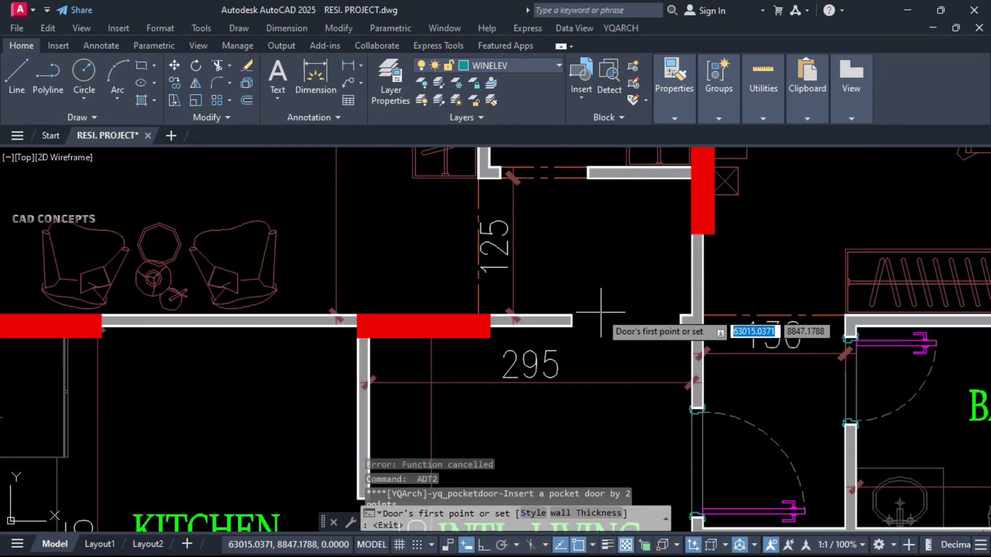
pyautogui.click(246, 226)
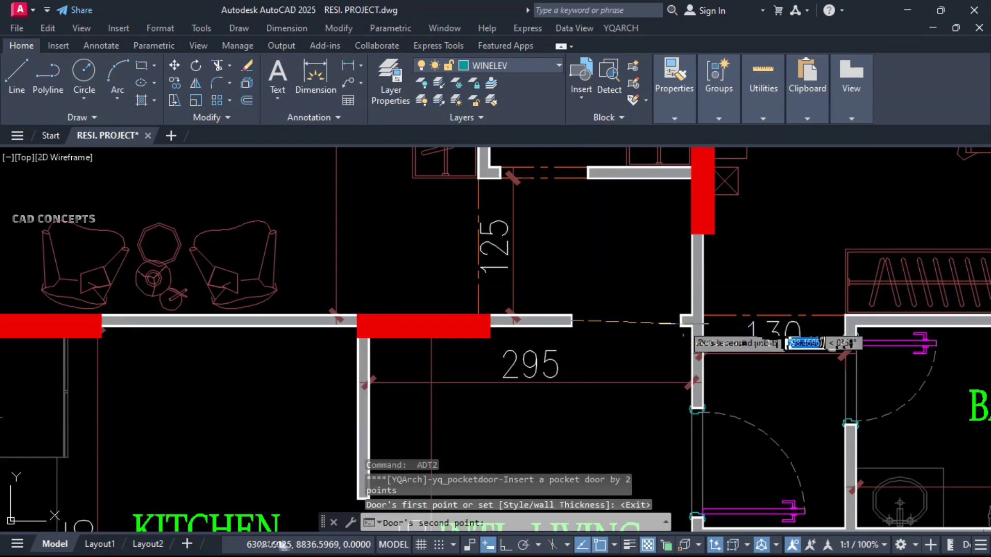
pyautogui.click(681, 321)
pyautogui.press('Return')
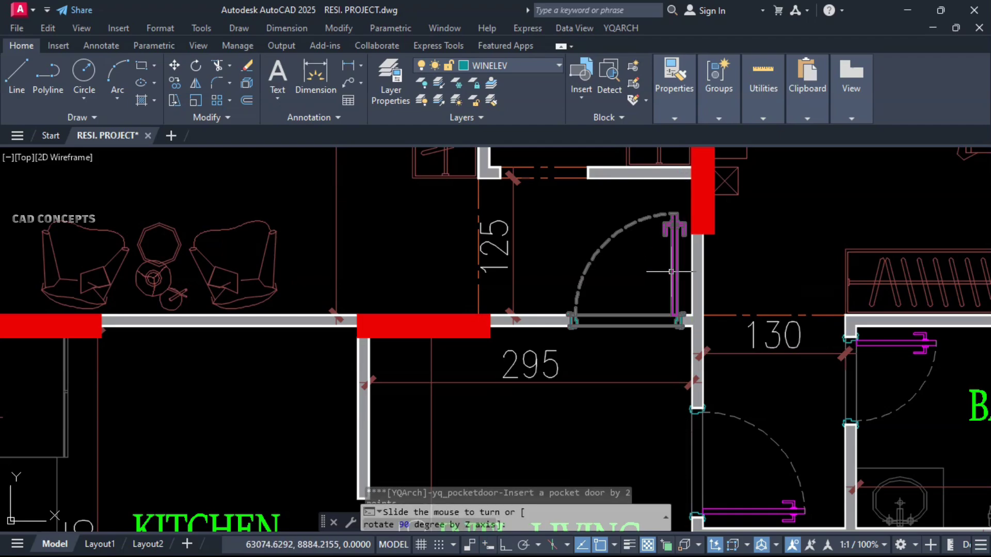
pyautogui.press('Escape')
# - Insert a door in the opening between the dressing room and the bath above it
pyautogui.moveTo(609, 232); pyautogui.dragTo(604, 444, button='middle')
pyautogui.moveTo(533, 264); pyautogui.dragTo(529, 390, button='middle')
pyautogui.press('Return')
pyautogui.click(490, 317)
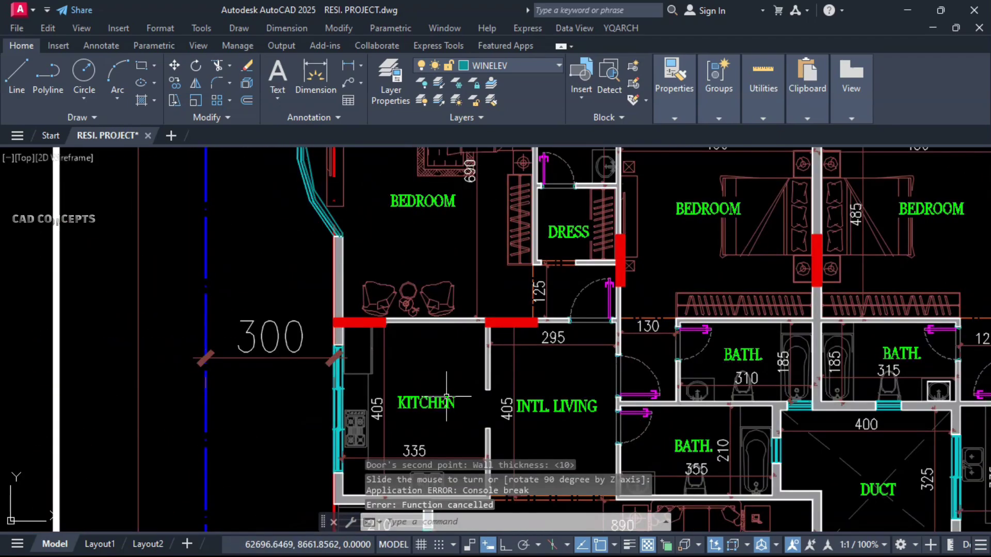
# - Select all doors similar to the one inserted beside the small duct near the central corridor
pyautogui.moveTo(446, 396); pyautogui.dragTo(431, 259, button='middle')
pyautogui.scroll(4, 475, 279)
pyautogui.scroll(-8, 302, 307)
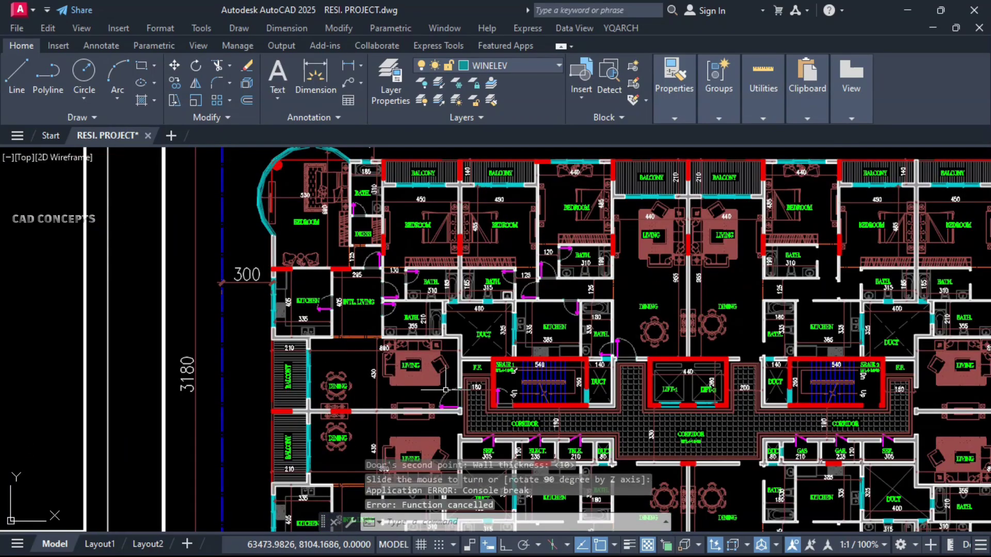
pyautogui.click(618, 346)
pyautogui.rightClick(626, 341)
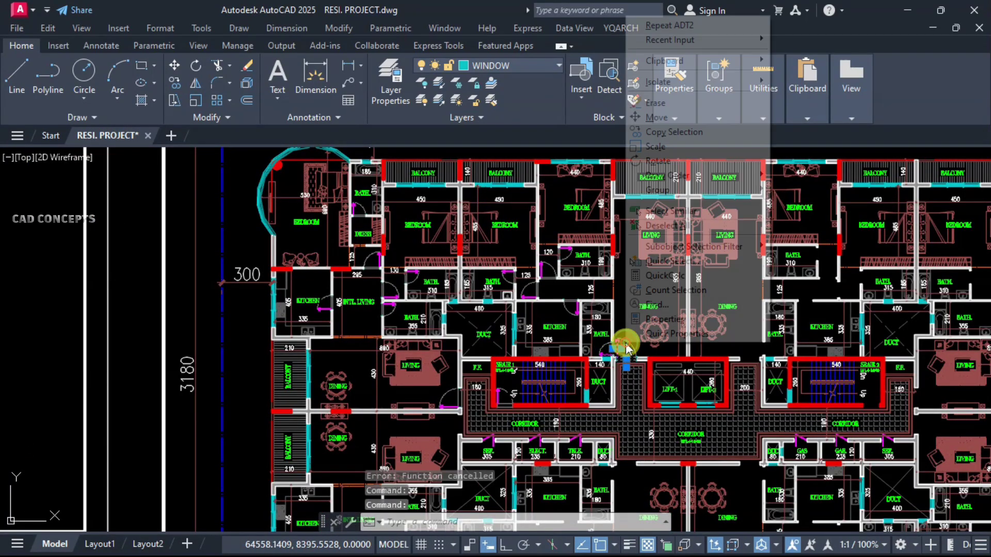
pyautogui.click(648, 216)
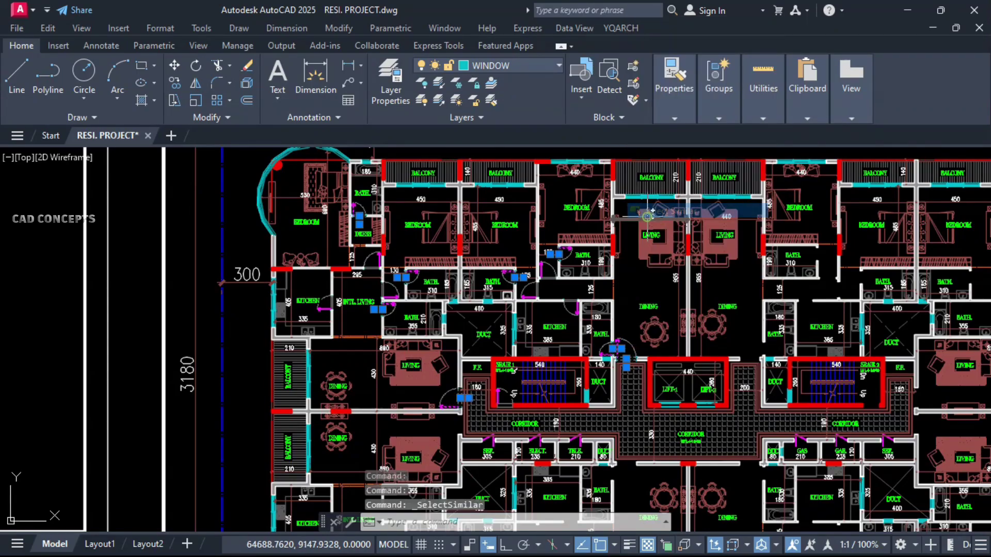
pyautogui.scroll(-3, 566, 315)
pyautogui.scroll(3, 529, 346)
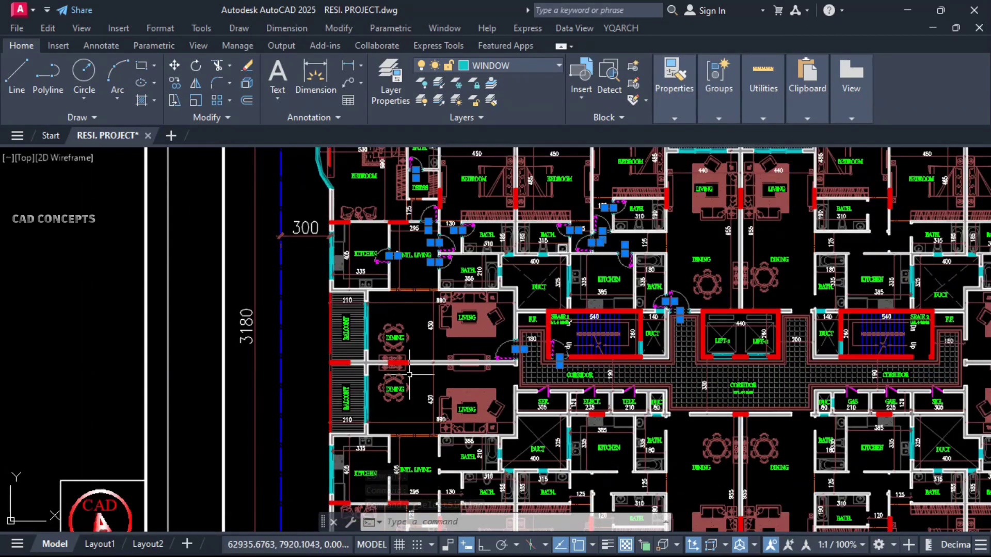
# - Mirror the selected doors to the lower half of the plan about the horizontal centreline between the two balconies, keeping the source objects
pyautogui.write('mi')
pyautogui.press('Return')
pyautogui.click(331, 362)
pyautogui.scroll(-3, 331, 363)
pyautogui.press('F8')
pyautogui.click(161, 335)
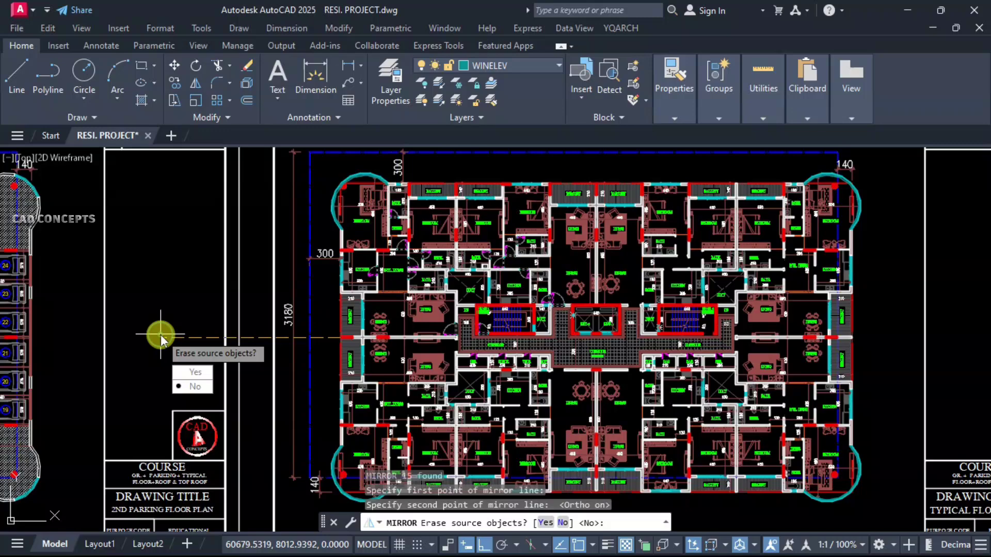
pyautogui.write('n')
pyautogui.press('Return')
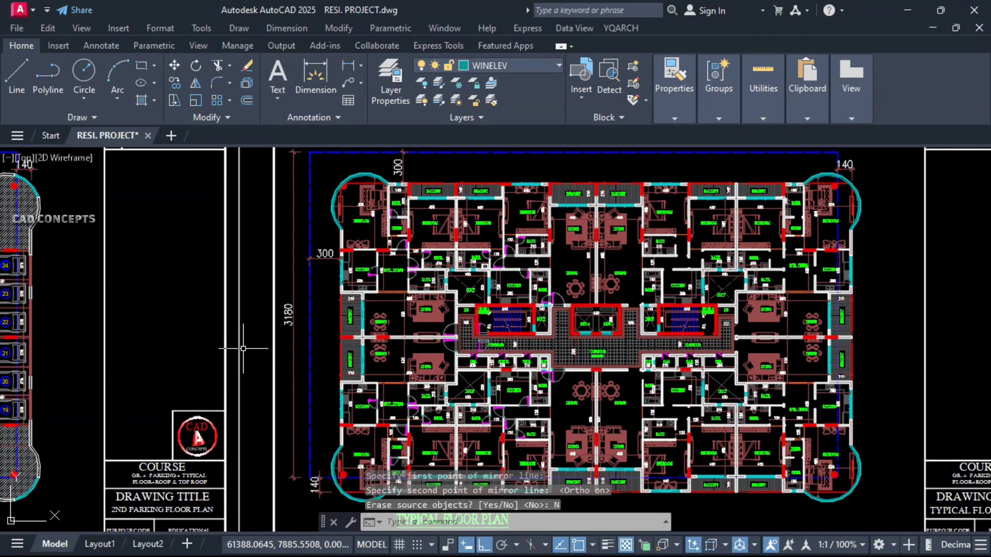
# - Mirror the upper and lower doors about the vertical axis through the wall between the two central balconies, keeping the source objects
pyautogui.moveTo(277, 401); pyautogui.dragTo(274, 407, button='middle')
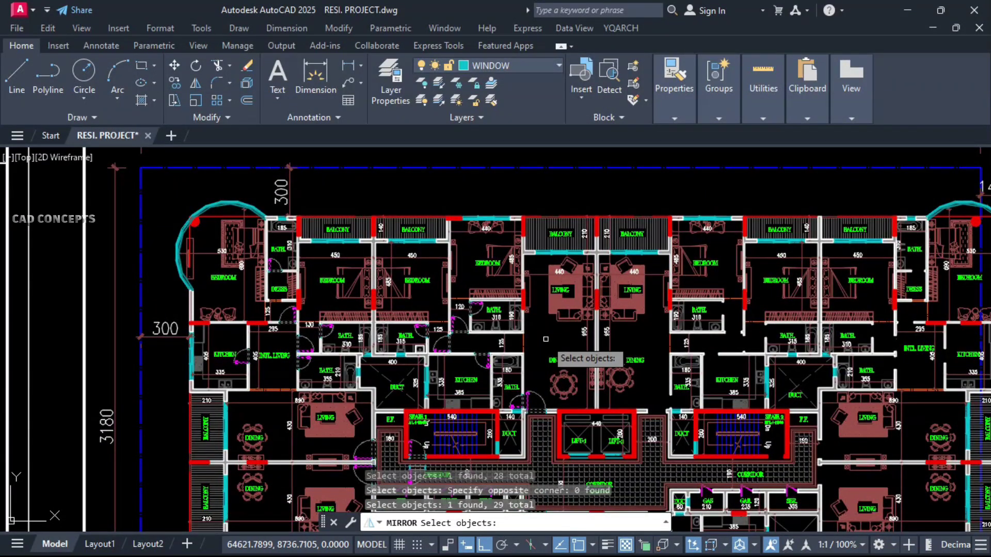
pyautogui.press('Return')
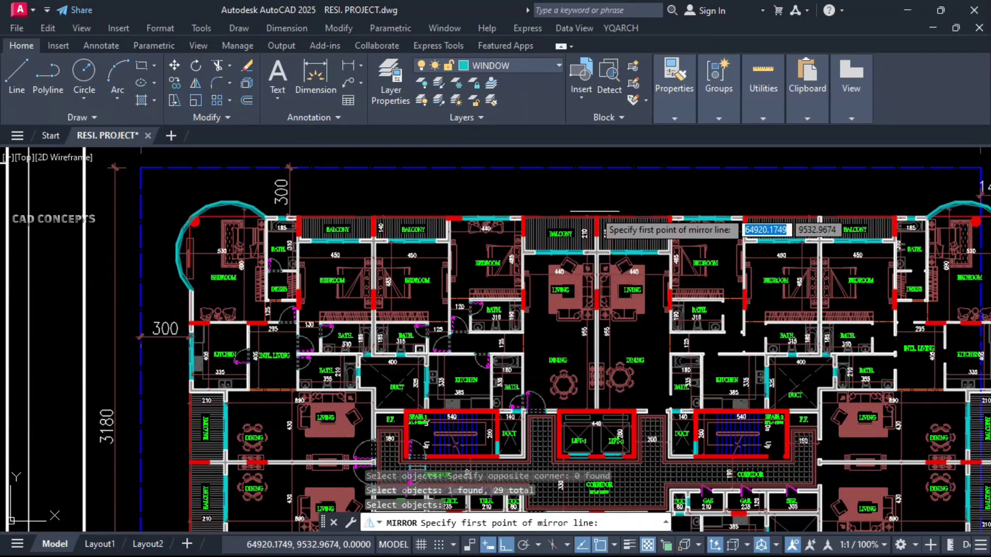
pyautogui.scroll(5, 597, 218)
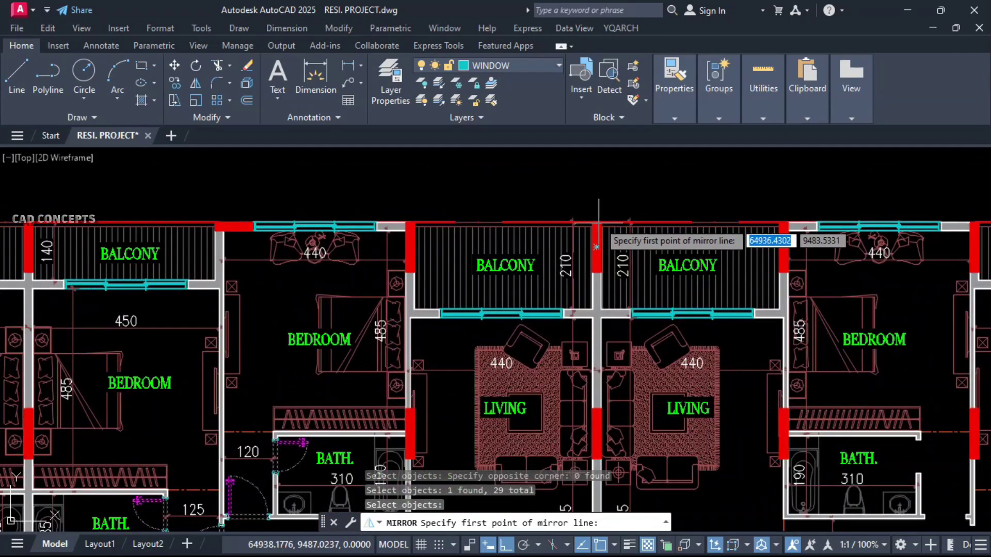
pyautogui.click(596, 223)
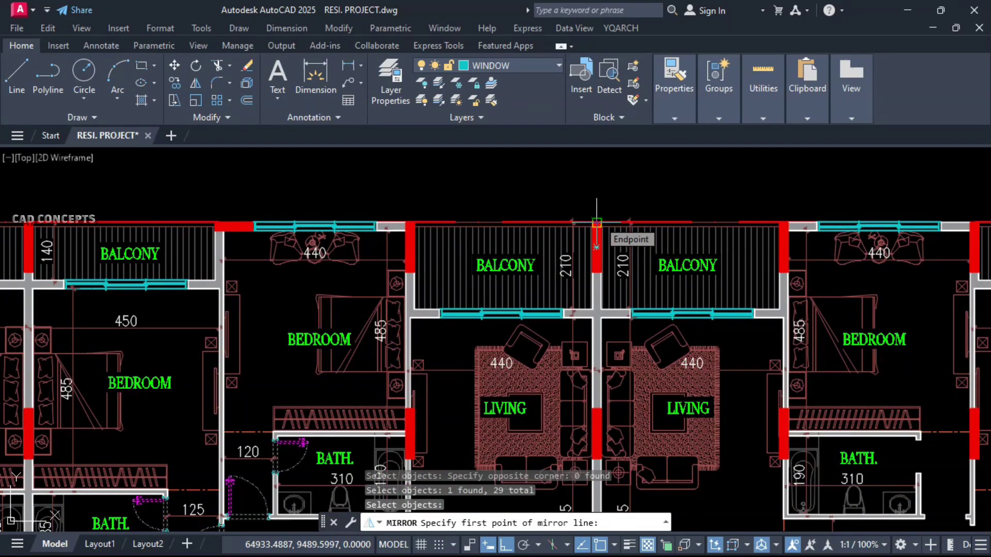
pyautogui.scroll(-8, 596, 223)
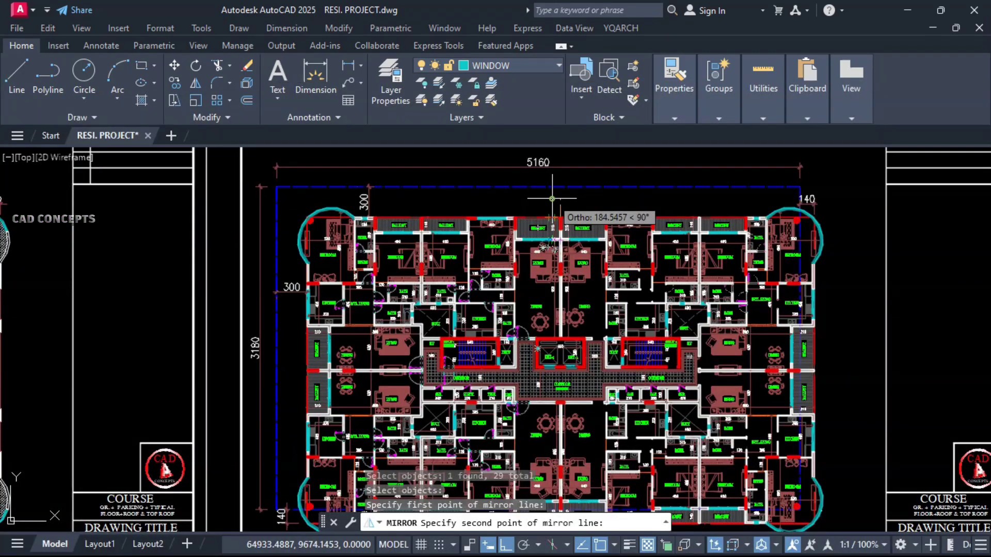
pyautogui.click(552, 199)
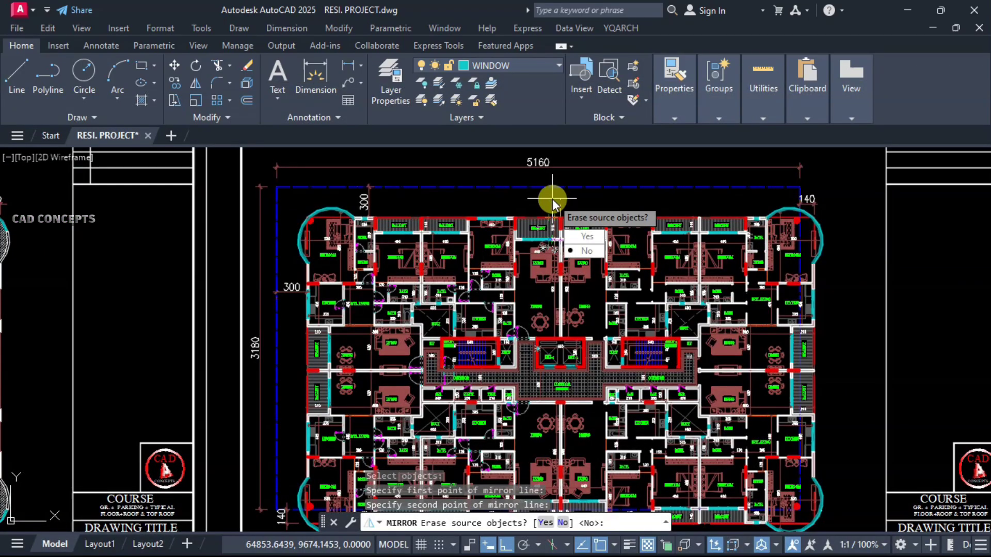
pyautogui.write('n')
pyautogui.press('Return')
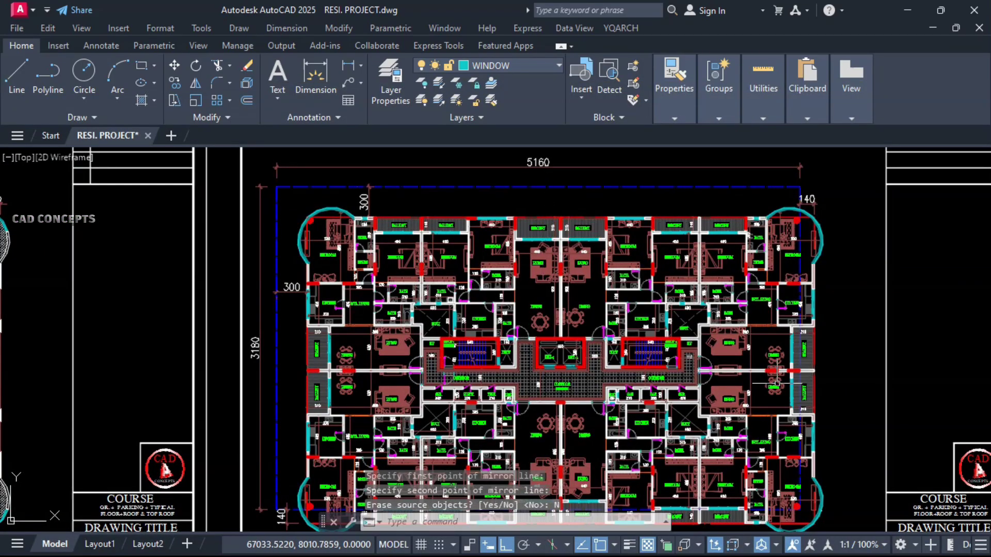
pyautogui.moveTo(599, 446); pyautogui.dragTo(599, 407, button='middle')
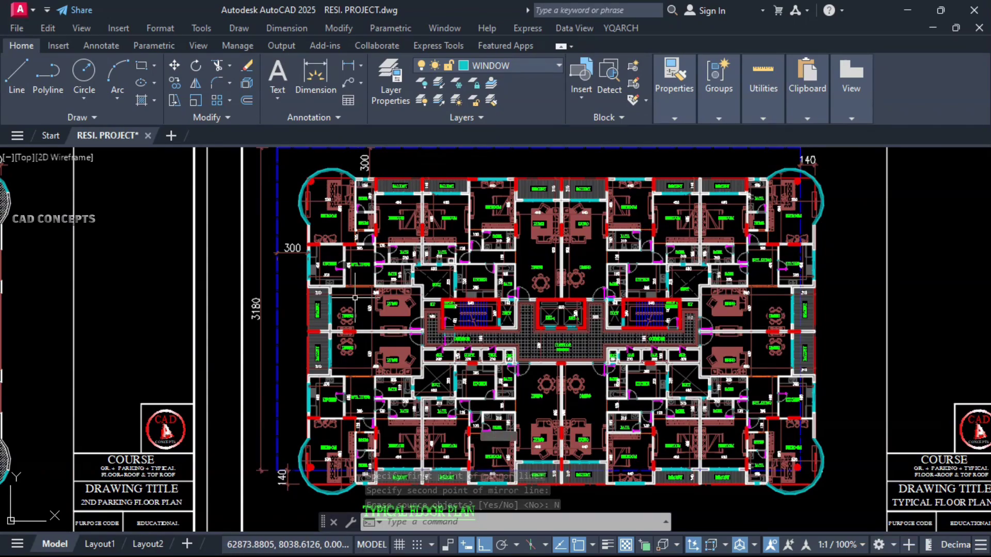
pyautogui.scroll(5, 360, 282)
pyautogui.scroll(3, 397, 268)
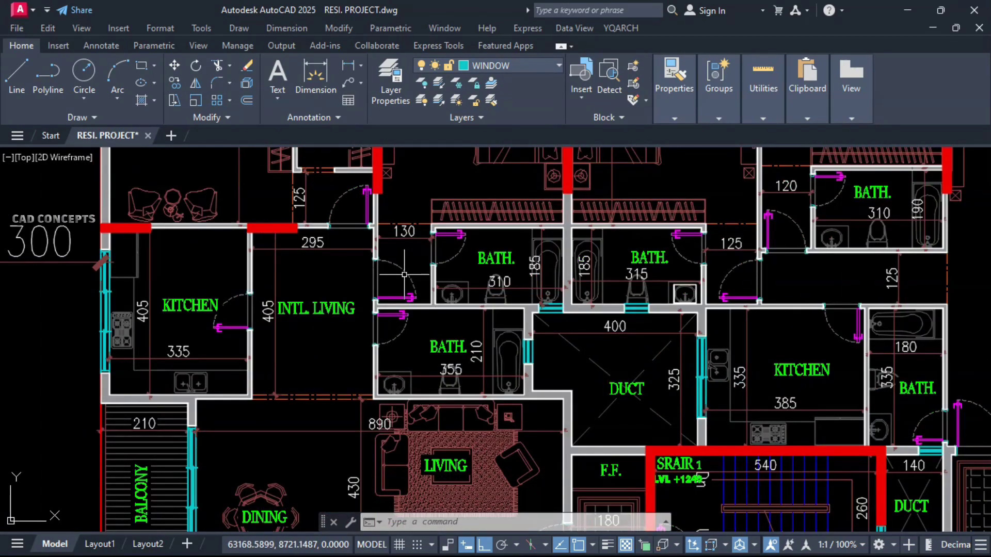
pyautogui.moveTo(404, 275); pyautogui.dragTo(663, 277, button='middle')
pyautogui.scroll(-10, 483, 392)
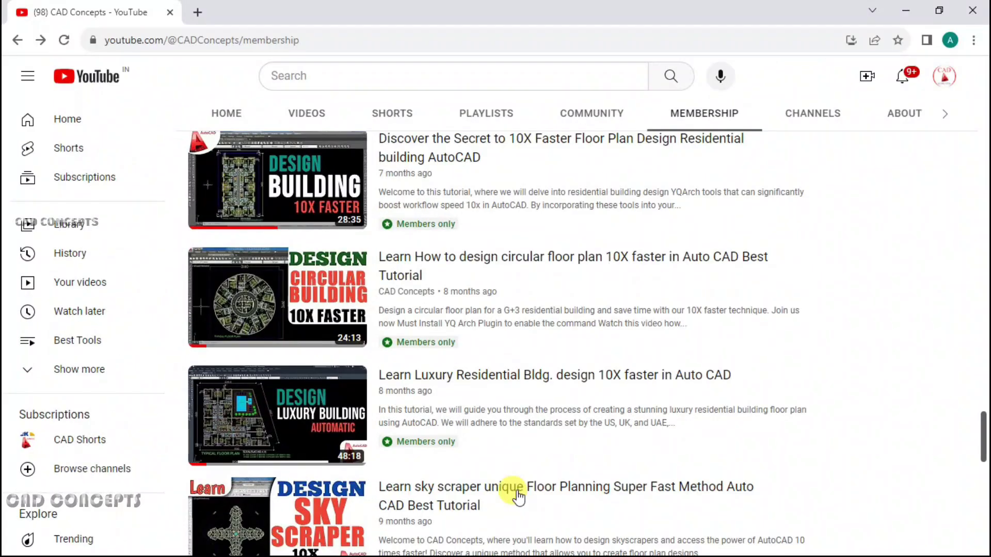
# - Browse the members-only videos and posts on the CAD Concepts YouTube membership page
pyautogui.scroll(3, 508, 493)
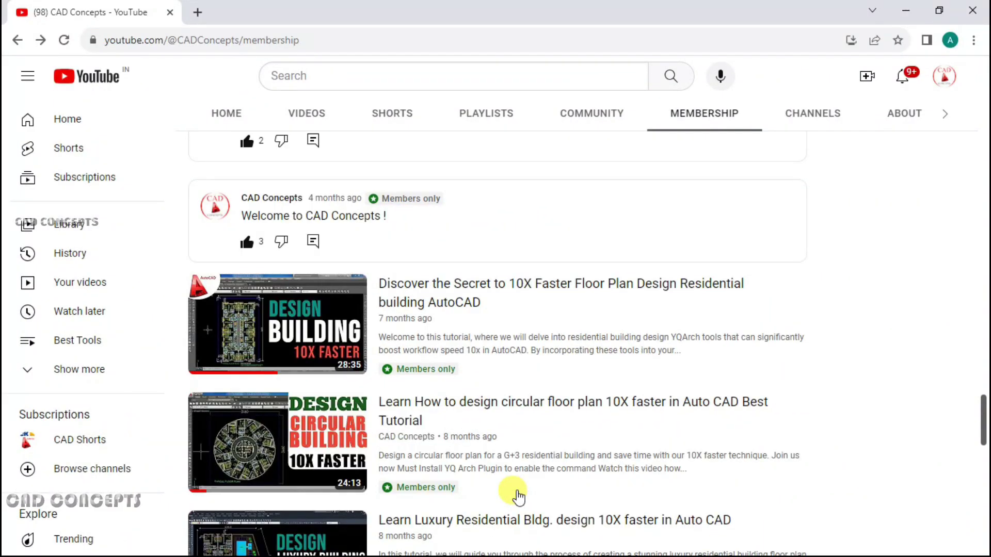
pyautogui.scroll(10, 518, 498)
pyautogui.scroll(-10, 518, 498)
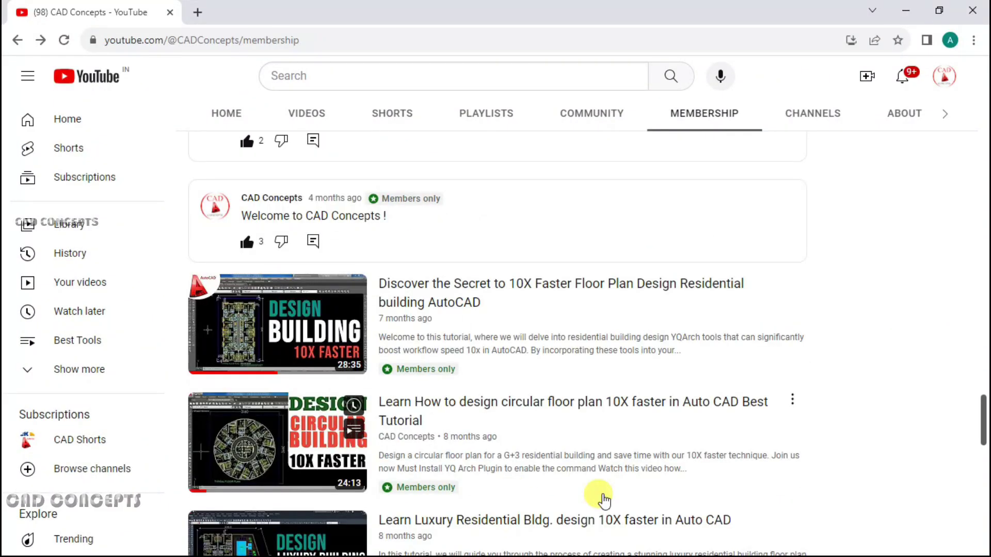
pyautogui.scroll(-3, 603, 499)
pyautogui.scroll(15, 519, 498)
pyautogui.scroll(-15, 872, 457)
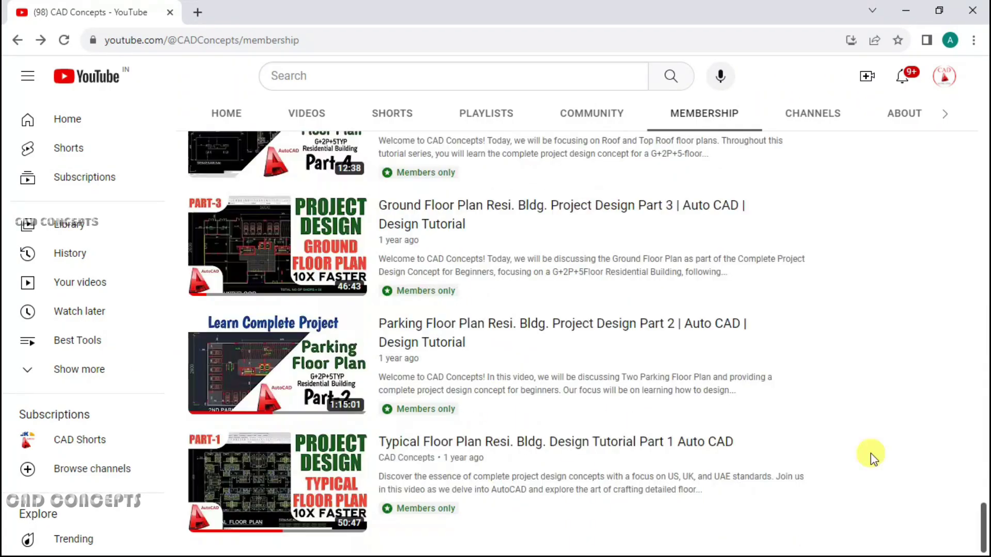
pyautogui.scroll(20, 602, 500)
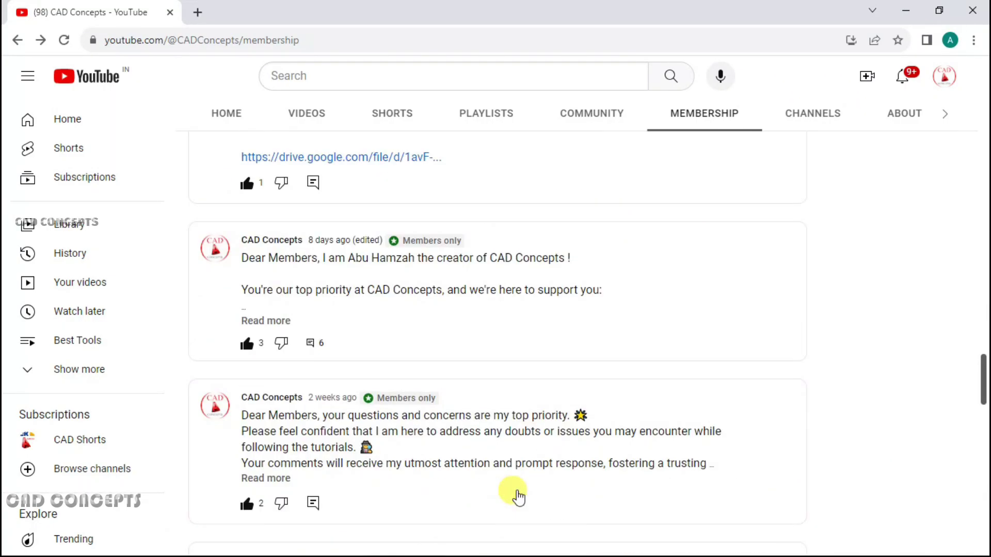
pyautogui.scroll(-15, 602, 501)
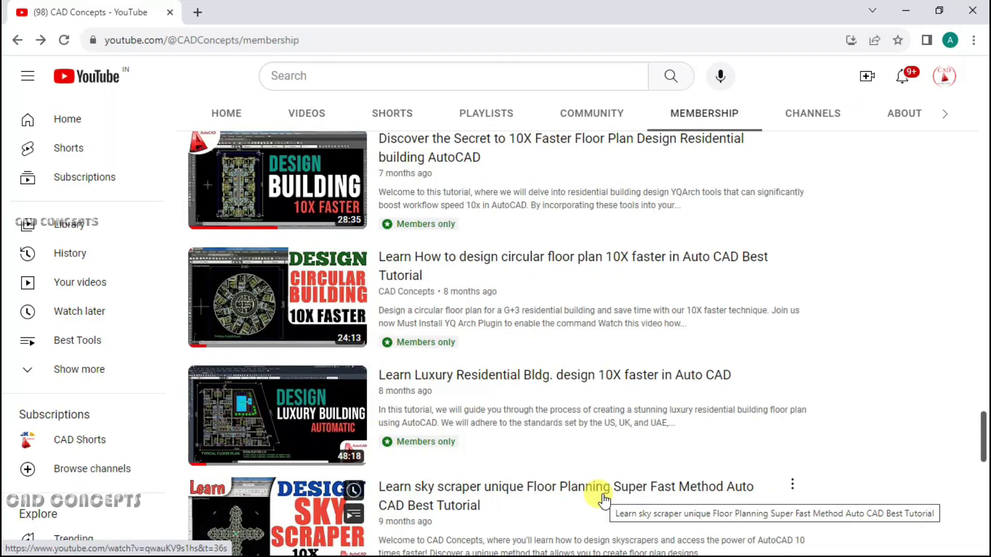
pyautogui.scroll(10, 604, 498)
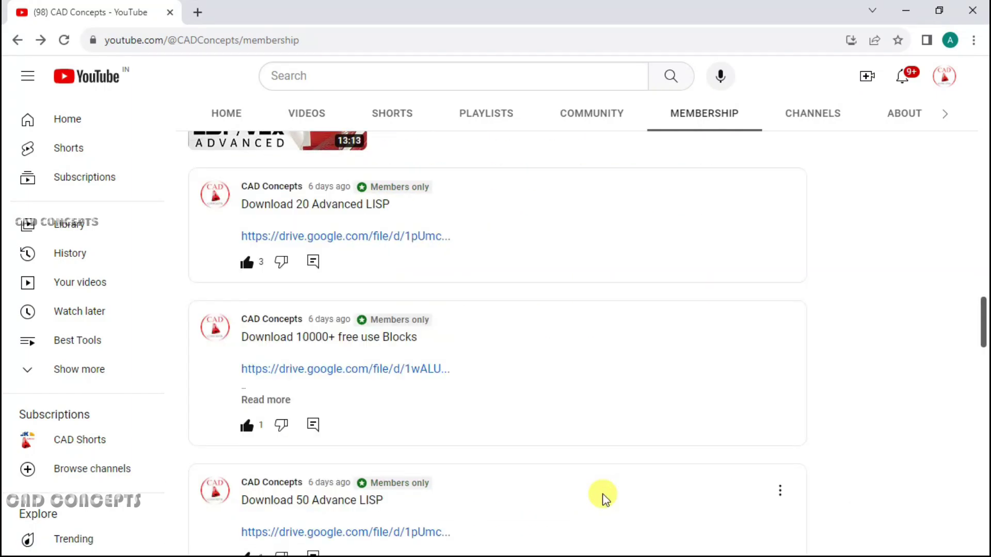
pyautogui.scroll(7, 604, 498)
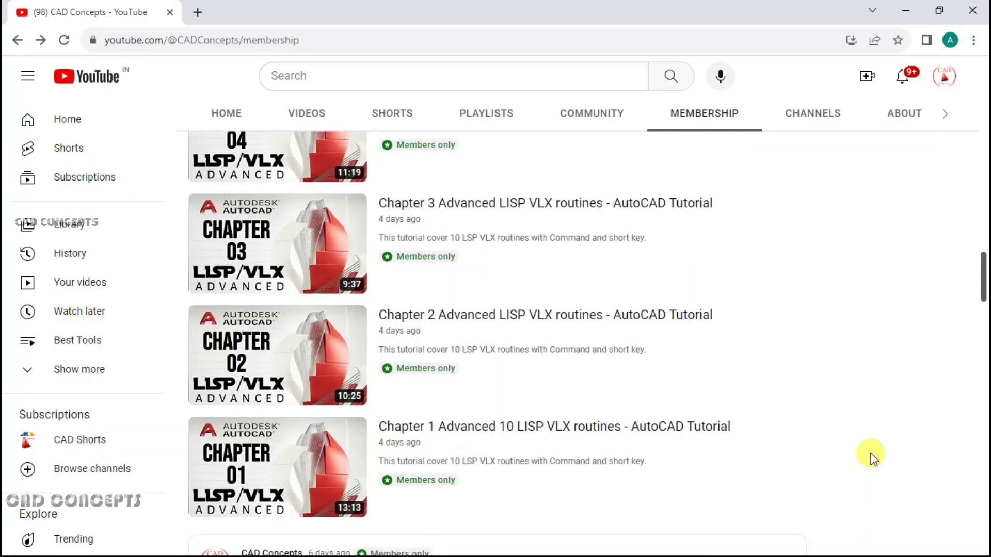
pyautogui.scroll(-12, 871, 457)
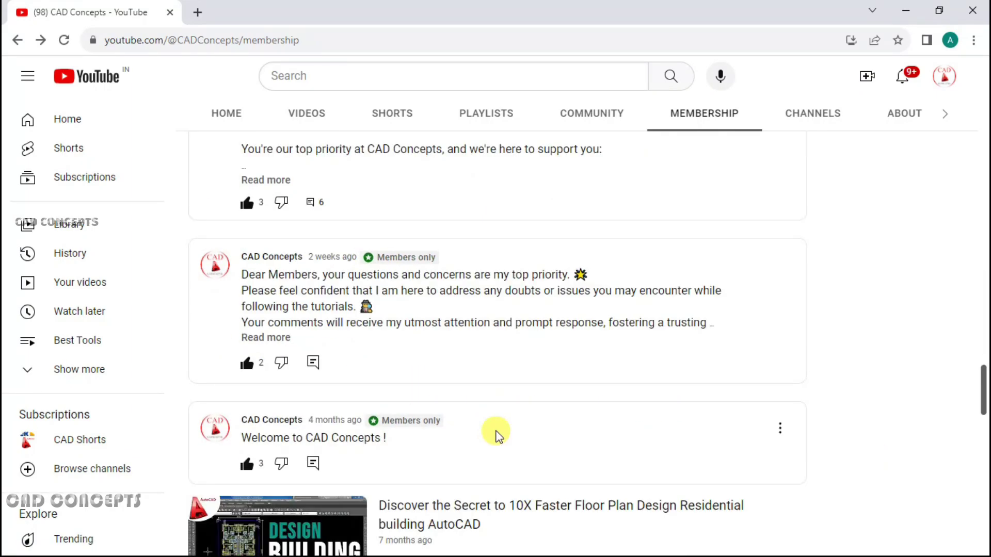
pyautogui.scroll(-10, 869, 455)
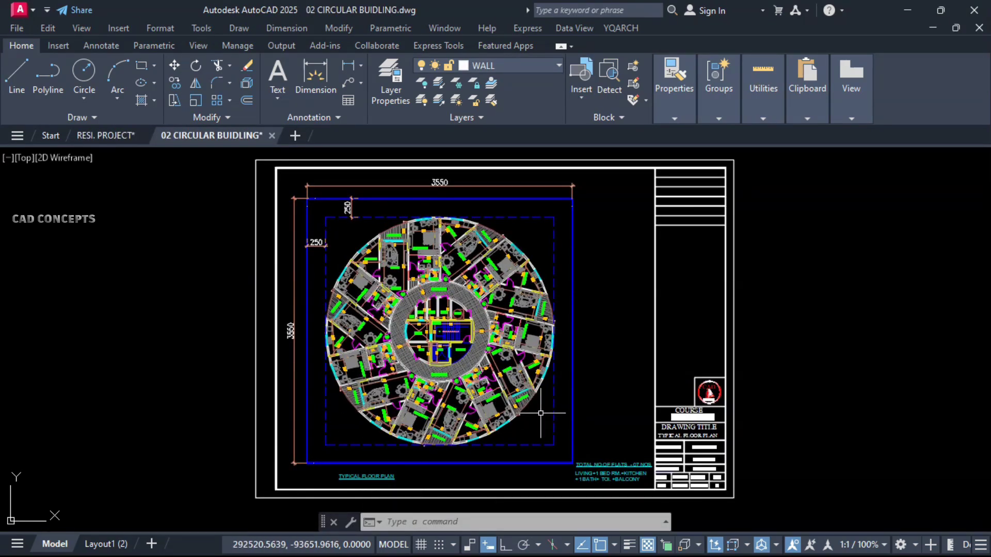
# - Regenerate the circular building drawing and examine the flats and the core around its corridor
pyautogui.scroll(5, 407, 421)
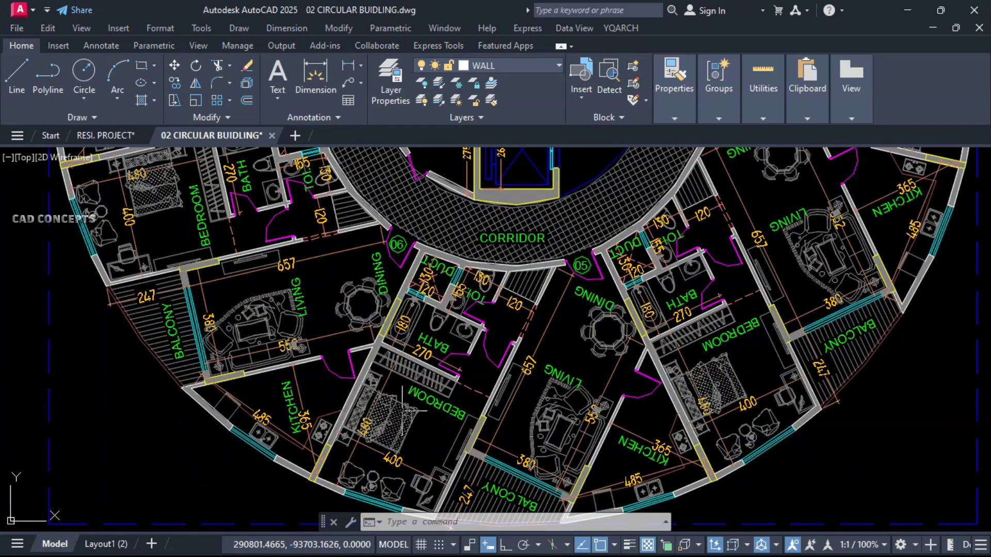
pyautogui.moveTo(324, 304); pyautogui.dragTo(396, 410, button='middle')
pyautogui.press('Return')
pyautogui.moveTo(294, 289); pyautogui.dragTo(341, 386, button='middle')
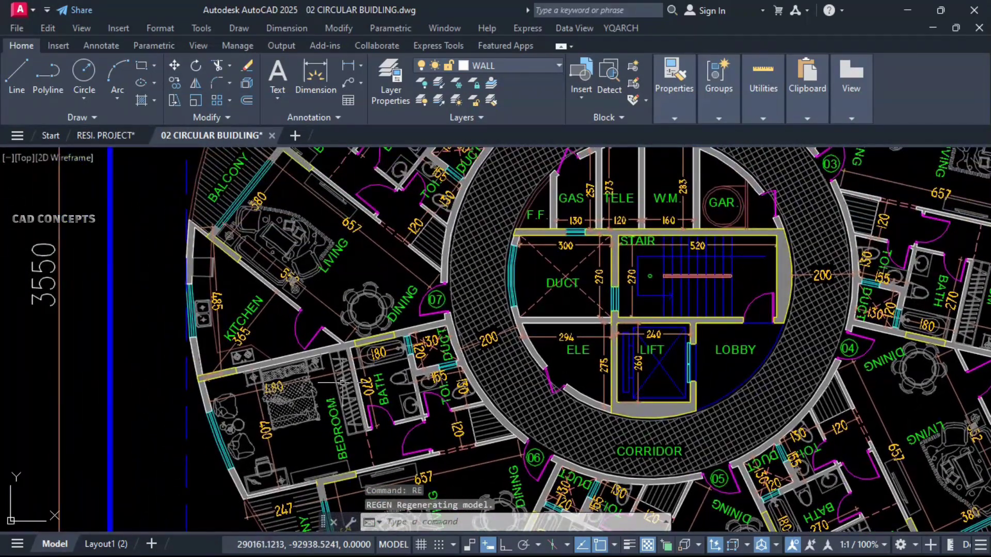
pyautogui.moveTo(254, 230); pyautogui.dragTo(264, 391, button='middle')
pyautogui.moveTo(330, 238); pyautogui.dragTo(186, 392, button='middle')
pyautogui.moveTo(287, 294); pyautogui.dragTo(290, 291, button='middle')
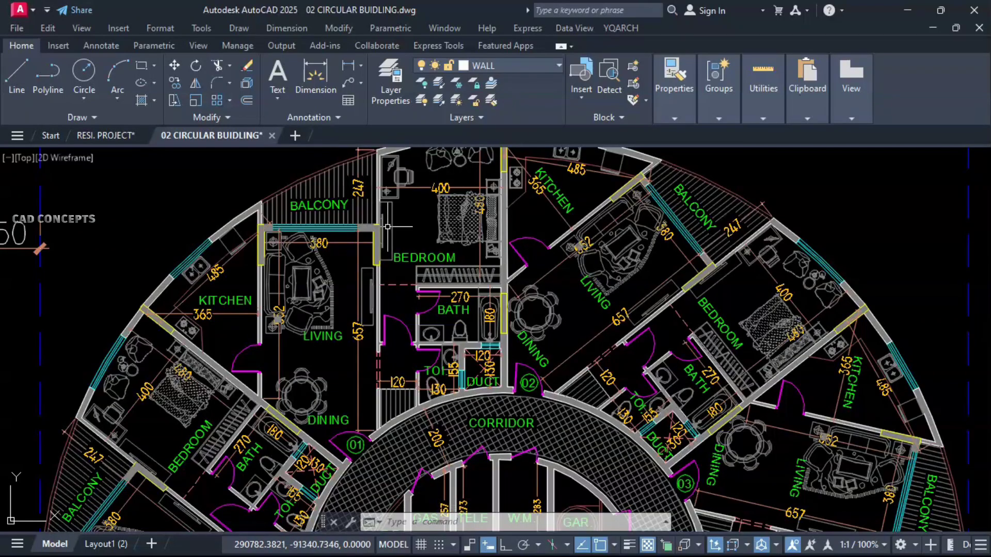
# - Count the blocks in the whole circular floor plan with BBL and insert the block table beside the drawing sheet, level with its upper edge
pyautogui.scroll(-10, 474, 260)
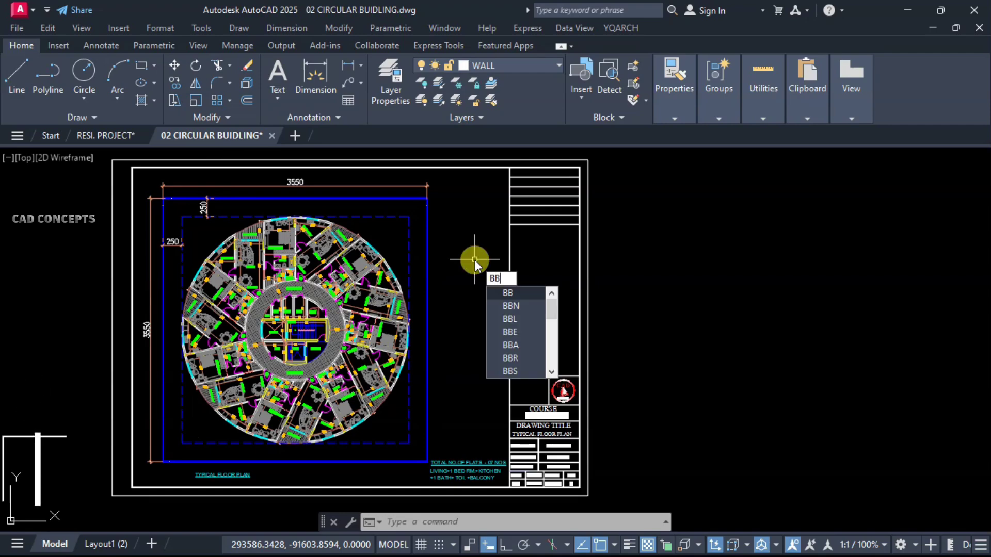
pyautogui.write('L')
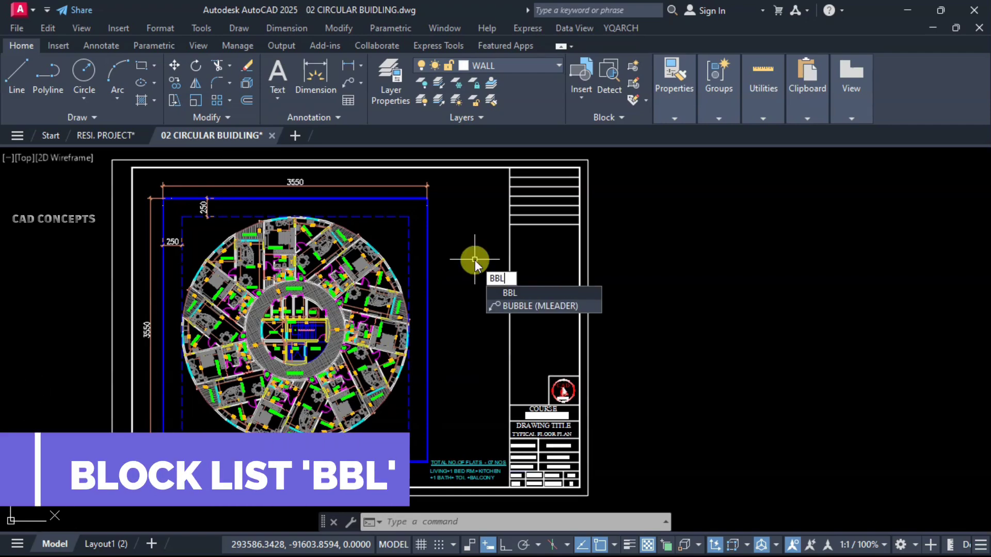
pyautogui.click(509, 292)
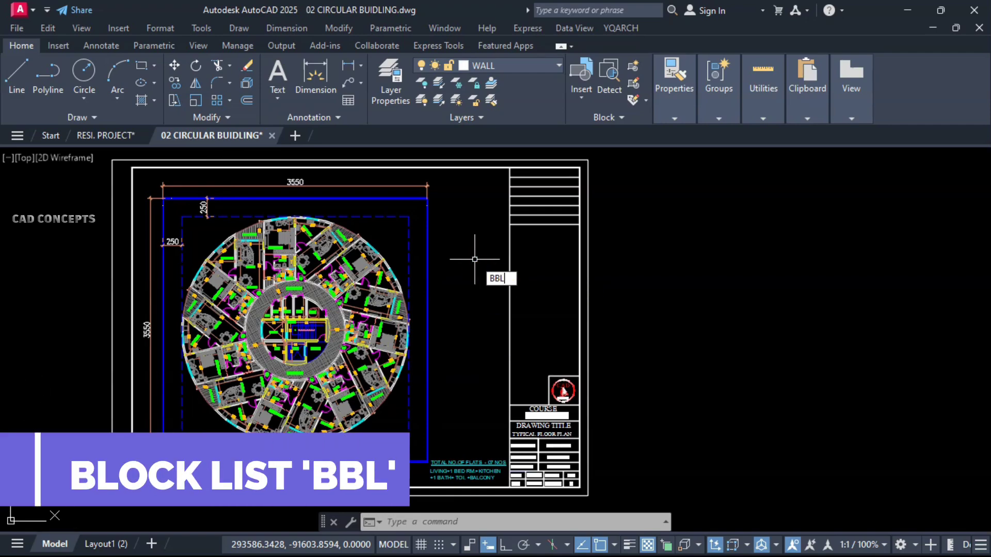
pyautogui.click(171, 206)
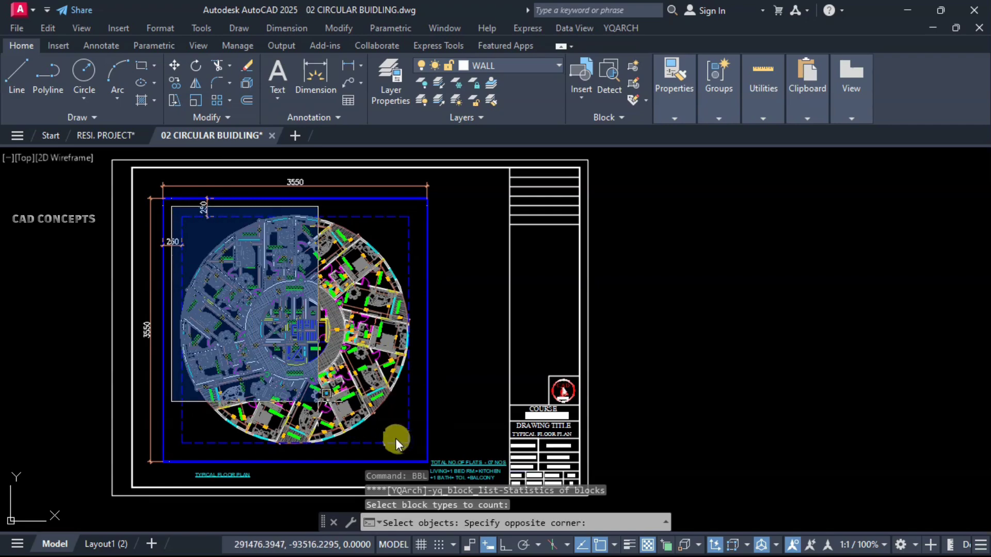
pyautogui.click(410, 443)
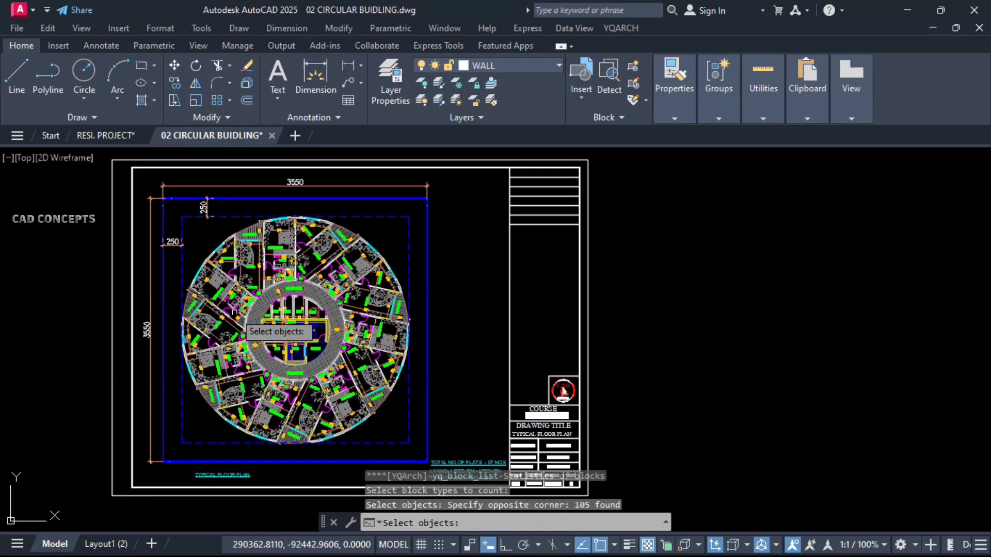
pyautogui.press('Return')
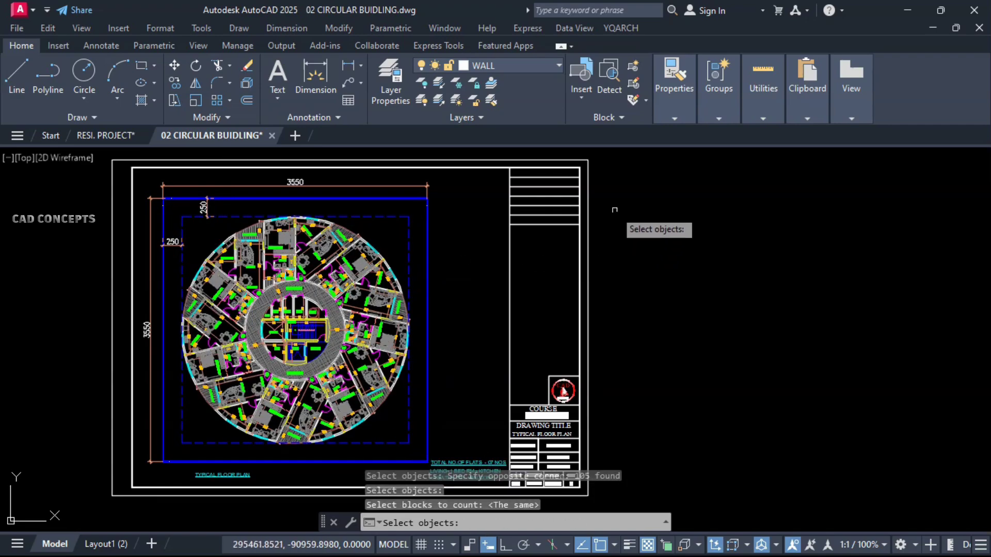
pyautogui.press('Return')
pyautogui.click(588, 159)
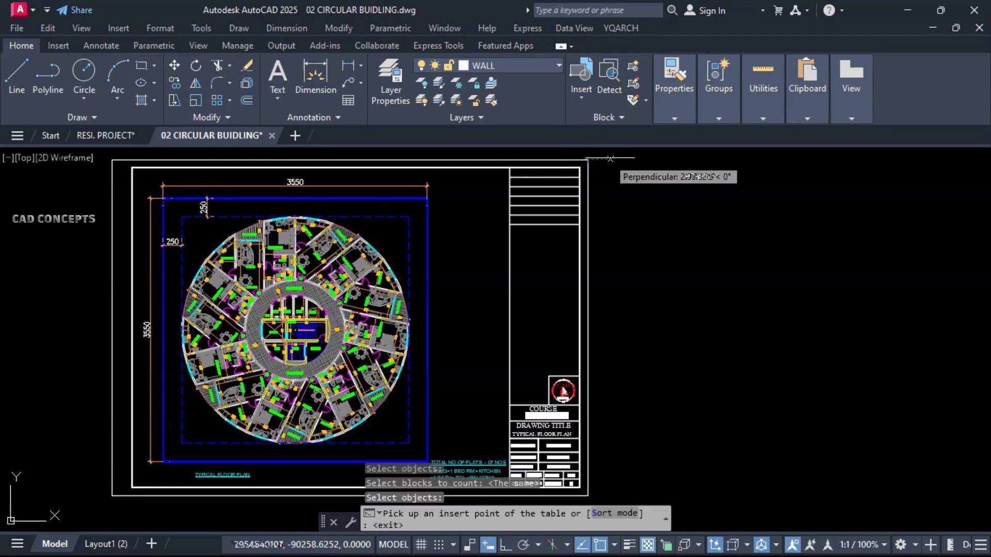
pyautogui.click(617, 158)
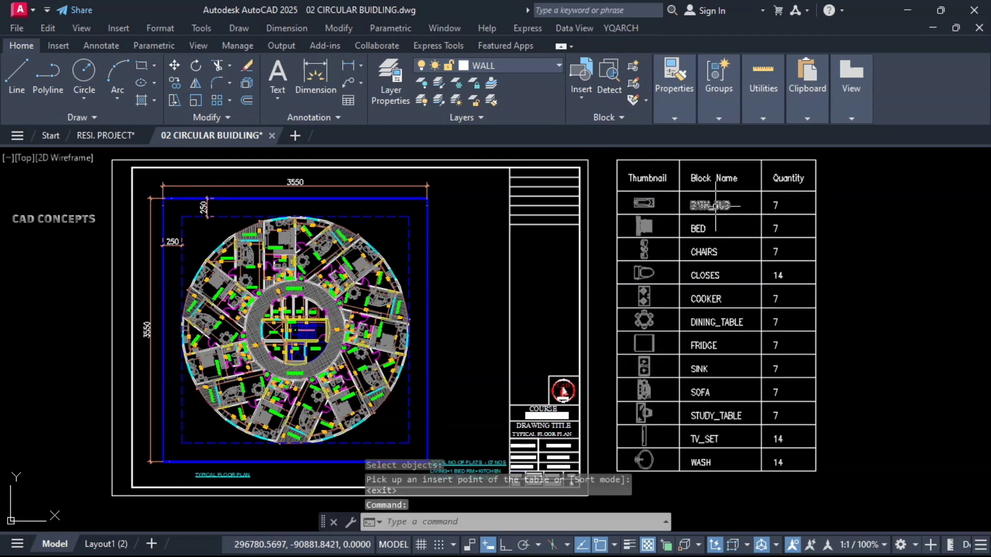
# - Regenerate the drawing and examine the thumbnails, block names and quantities in the block table
pyautogui.scroll(6, 662, 204)
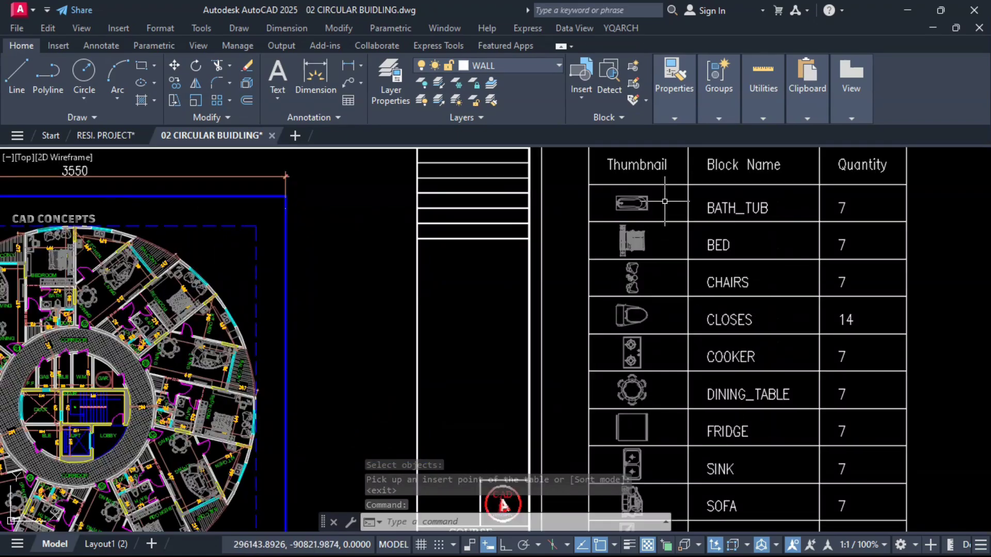
pyautogui.scroll(-2, 659, 227)
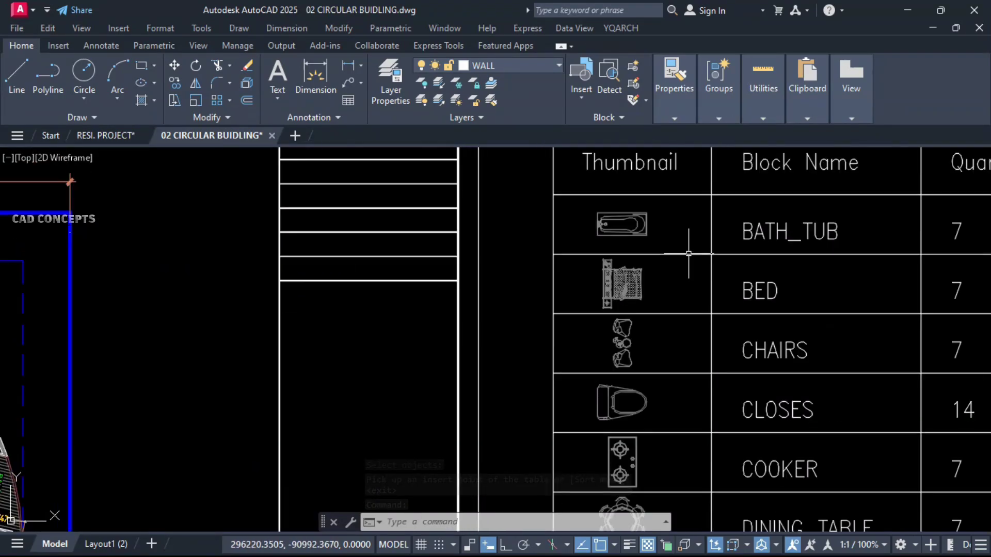
pyautogui.moveTo(717, 280); pyautogui.dragTo(529, 286, button='middle')
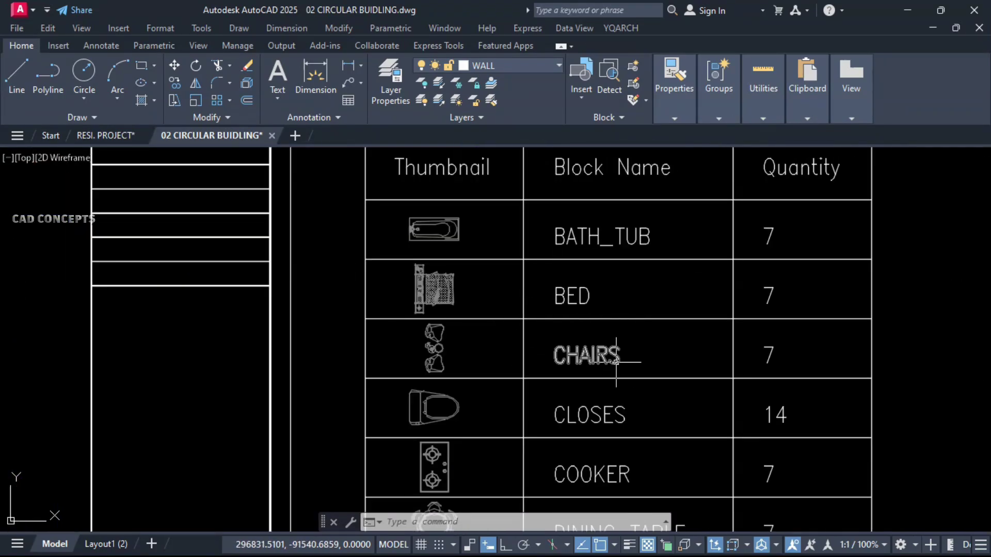
pyautogui.write('RE')
pyautogui.press('Return')
pyautogui.moveTo(593, 412); pyautogui.dragTo(591, 198, button='middle')
pyautogui.moveTo(593, 361); pyautogui.dragTo(602, 229, button='middle')
pyautogui.moveTo(596, 364); pyautogui.dragTo(611, 264, button='middle')
pyautogui.scroll(-2, 609, 351)
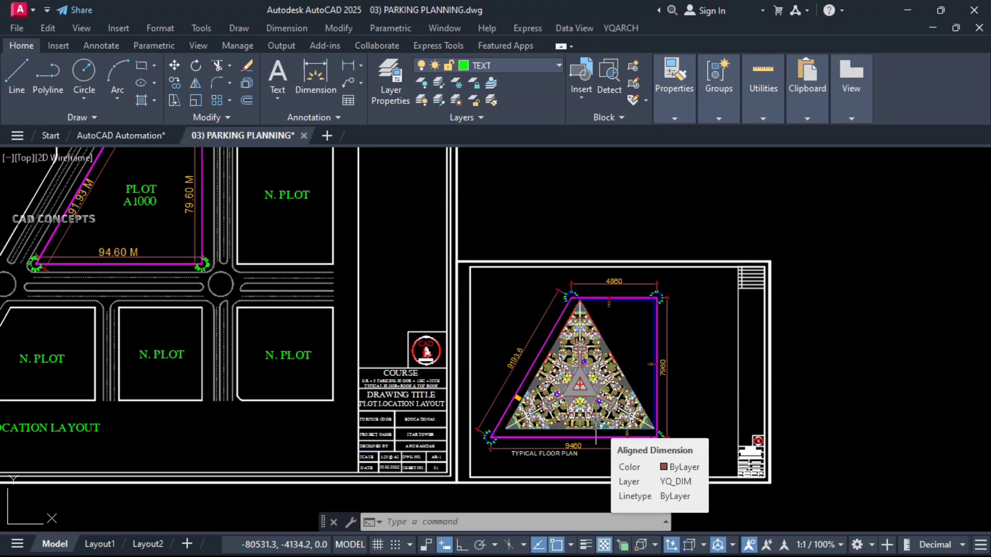
# - Turn off the layers of a dimension and a dimension text picked beside the blue staircase in the triangular floor plan, using ERF
pyautogui.scroll(7, 593, 358)
pyautogui.moveTo(480, 300)
pyautogui.mouseDown(button='middle')
pyautogui.moveTo(458, 395)
pyautogui.moveTo(452, 234)
pyautogui.mouseUp(button='middle')
pyautogui.moveTo(622, 404); pyautogui.dragTo(545, 253, button='middle')
pyautogui.moveTo(592, 334); pyautogui.dragTo(640, 366, button='middle')
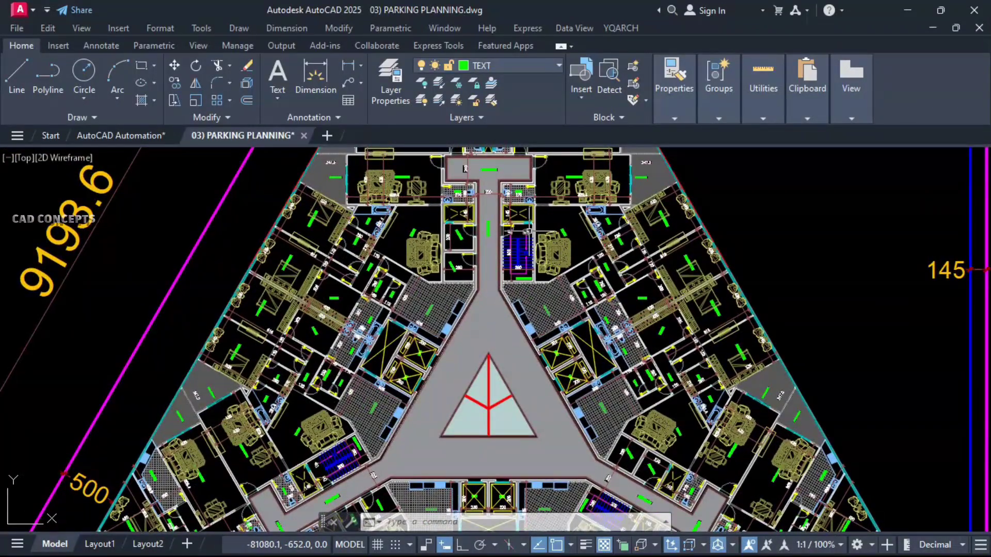
pyautogui.press('Escape')
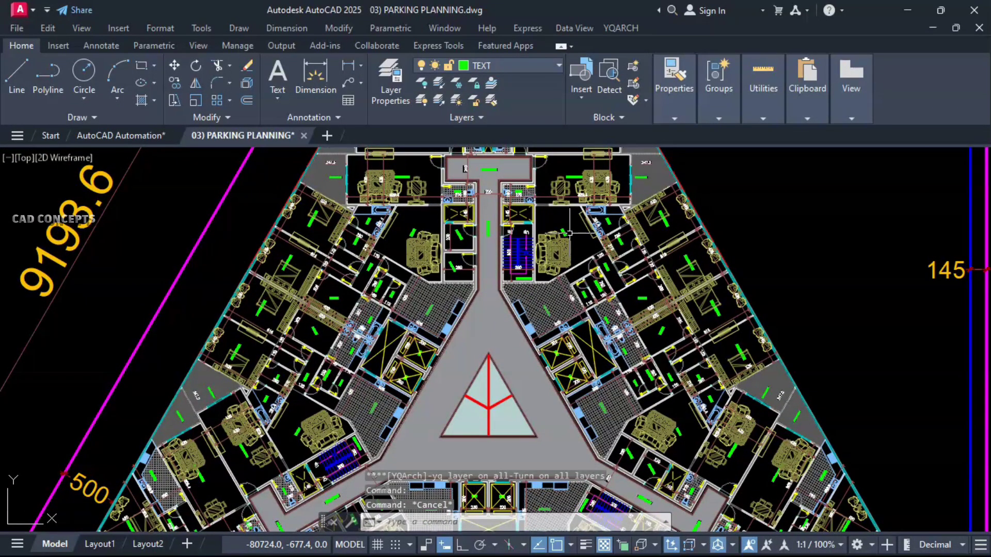
pyautogui.click(565, 232)
pyautogui.press('Escape')
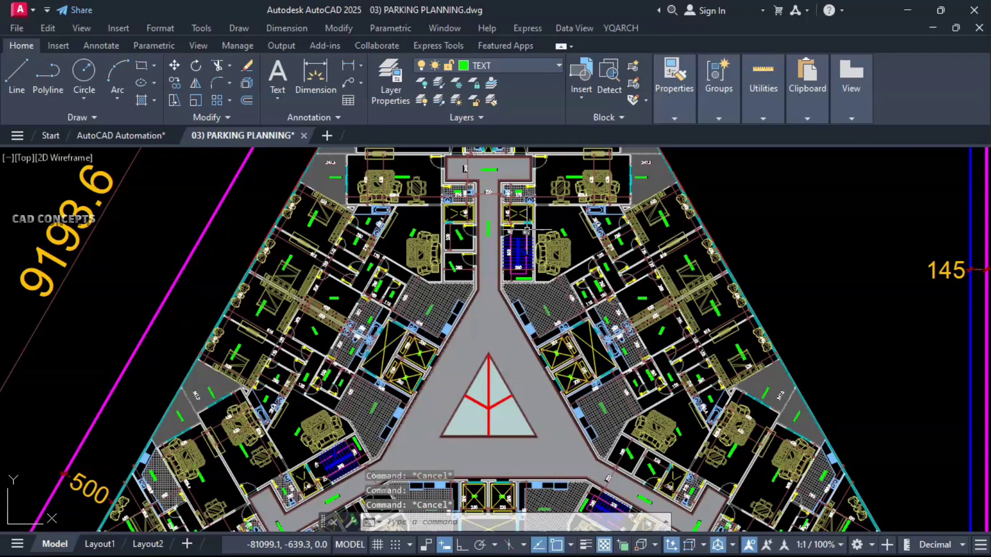
pyautogui.press('Escape')
pyautogui.click(518, 225)
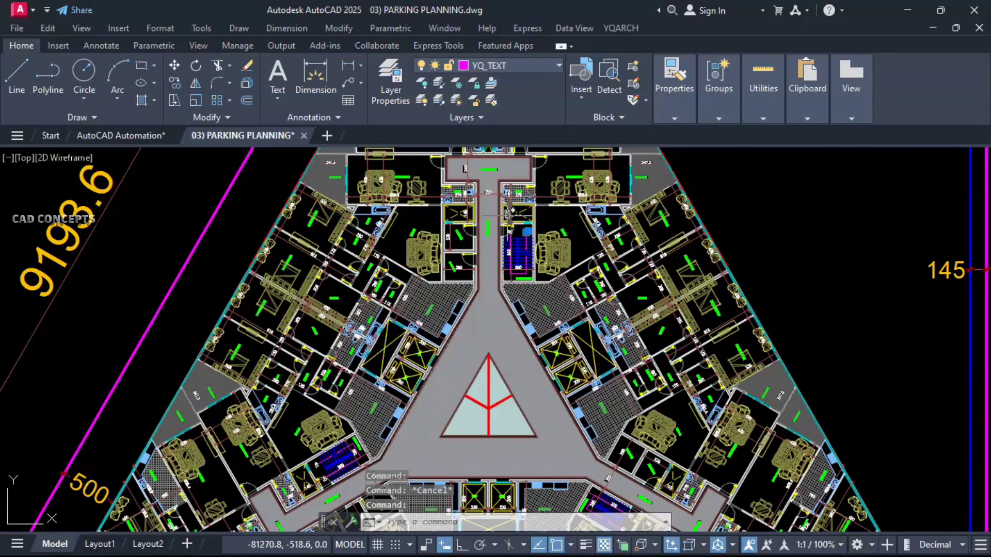
pyautogui.click(509, 211)
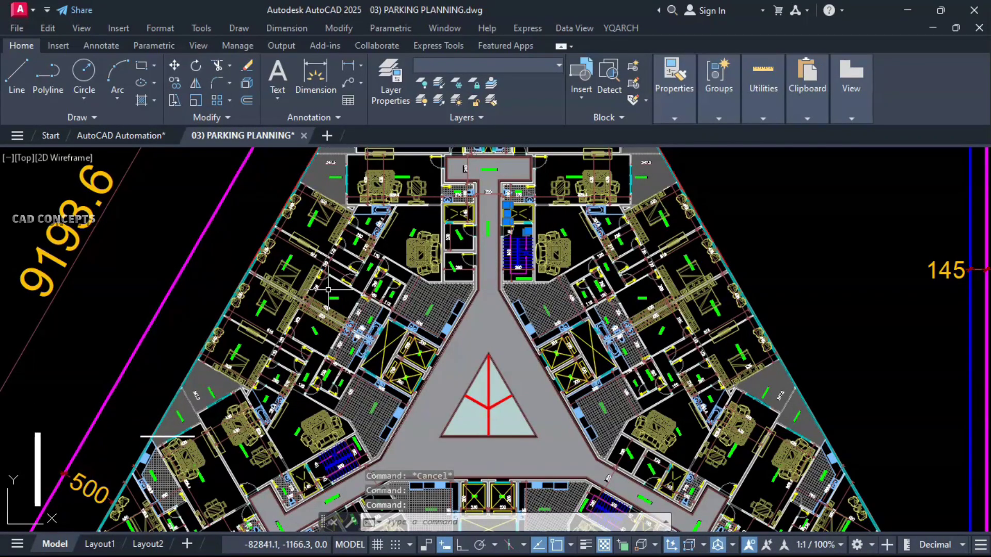
pyautogui.write('erf')
pyautogui.press('Return')
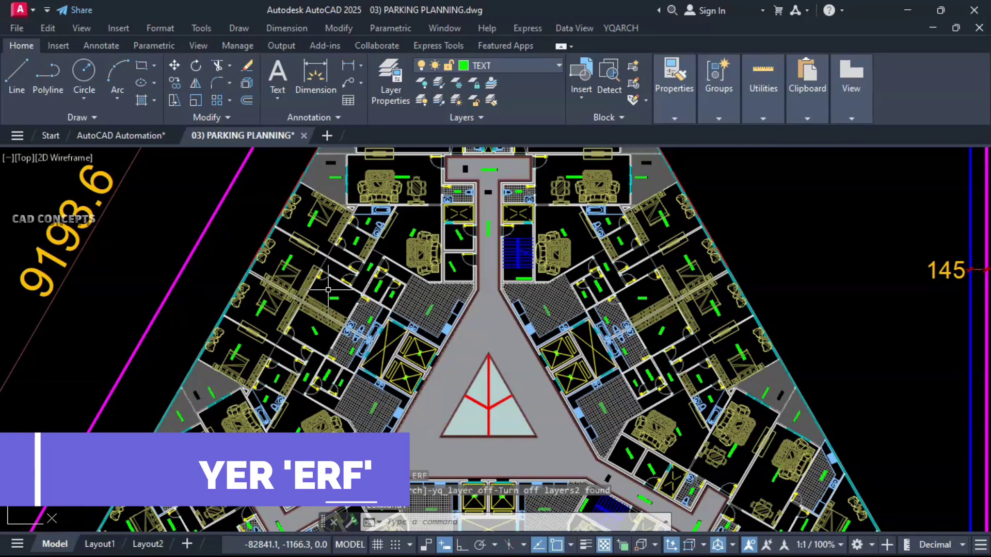
# - Collect the triangular plan's text strings with TTQ, removing one object from the selection, and insert the table in the space beside the plot boundary
pyautogui.scroll(-2, 459, 332)
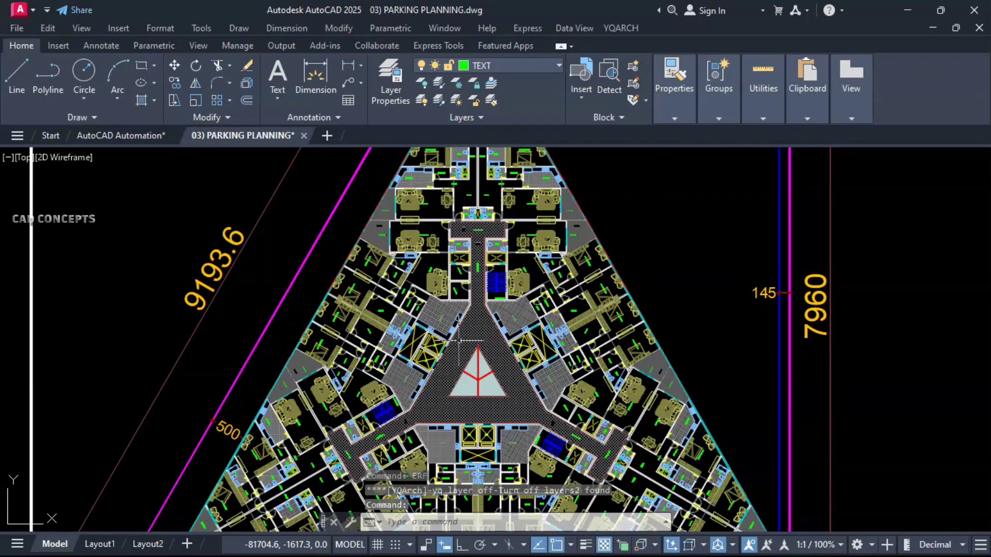
pyautogui.moveTo(667, 329)
pyautogui.mouseDown(button='middle')
pyautogui.moveTo(673, 266)
pyautogui.moveTo(711, 206)
pyautogui.mouseUp(button='middle')
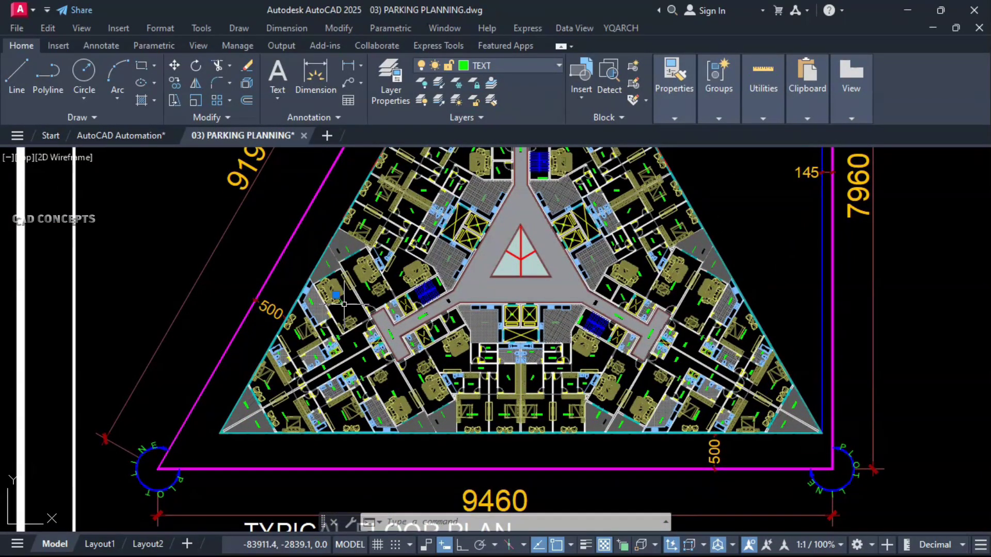
pyautogui.press('Escape')
pyautogui.scroll(-2, 491, 381)
pyautogui.moveTo(584, 198); pyautogui.dragTo(580, 259, button='middle')
pyautogui.press('Escape')
pyautogui.write('TTQ')
pyautogui.press('Return')
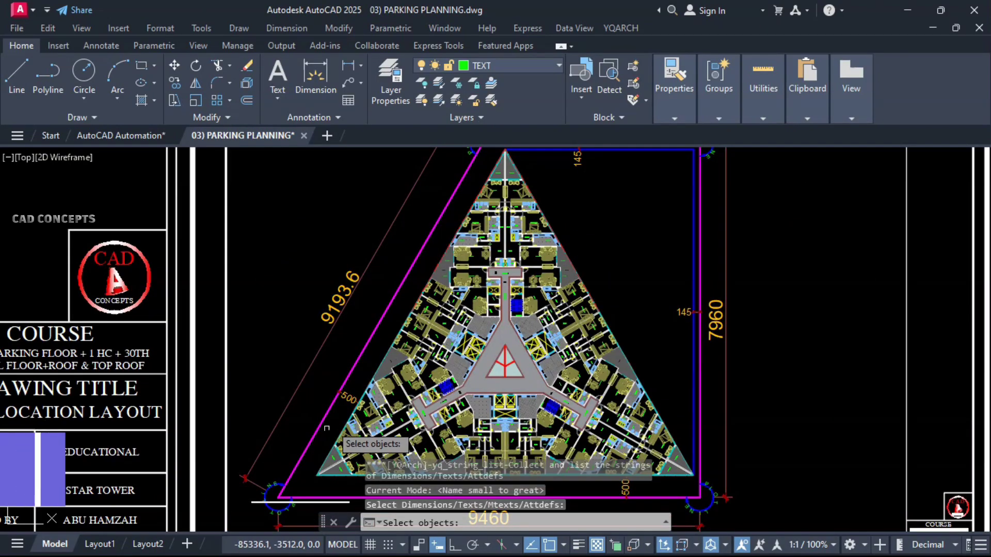
pyautogui.click(309, 475)
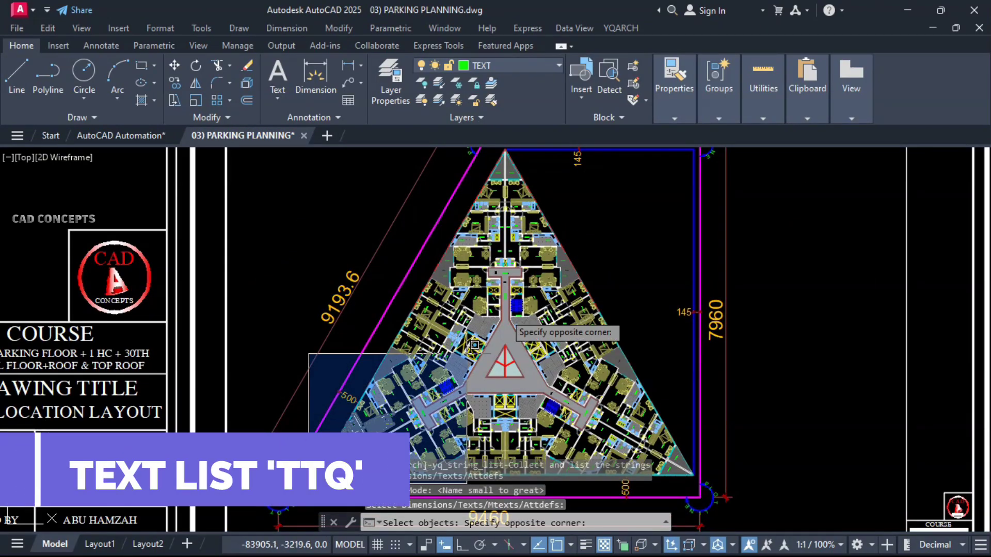
pyautogui.click(654, 259)
pyautogui.keyDown('shift'); pyautogui.click(585, 351); pyautogui.keyUp('shift')
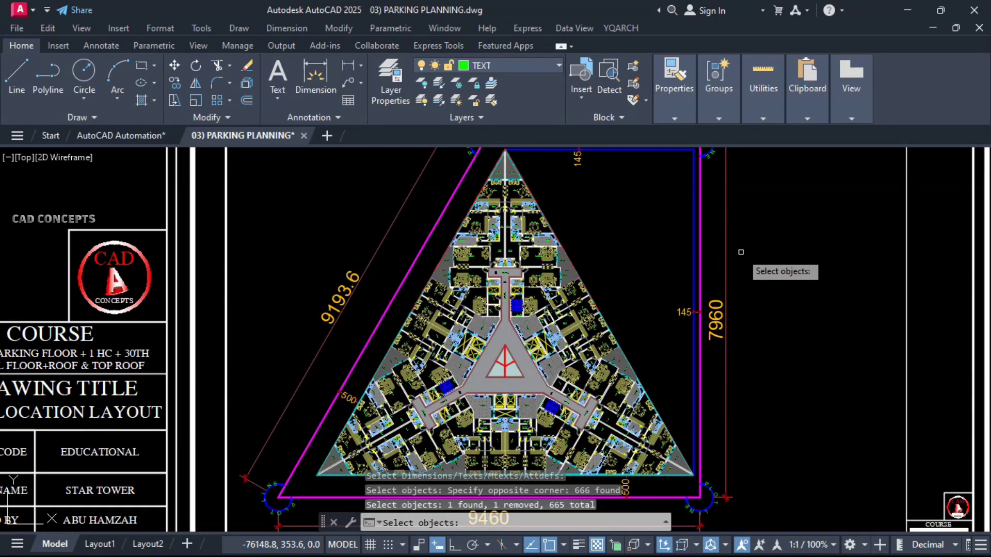
pyautogui.press('Return')
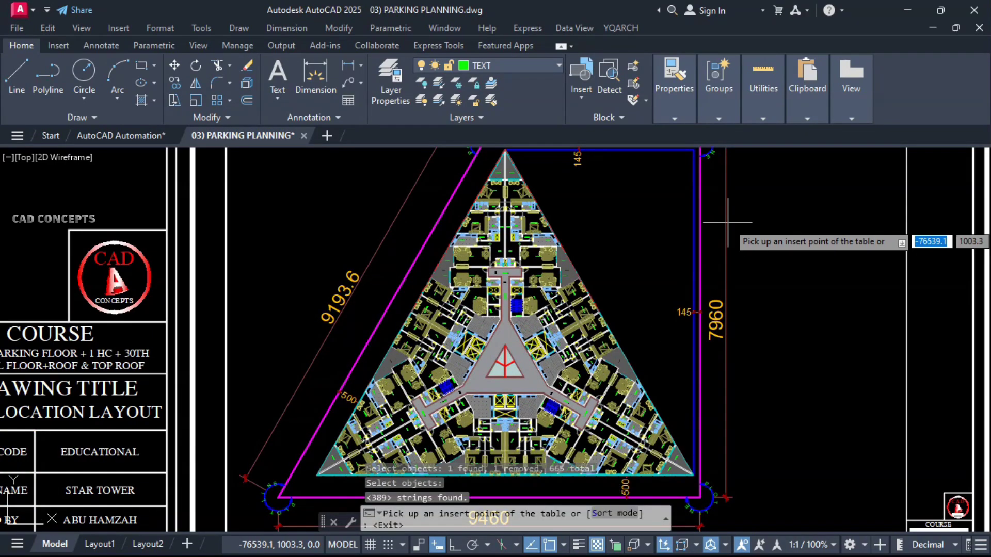
pyautogui.click(753, 213)
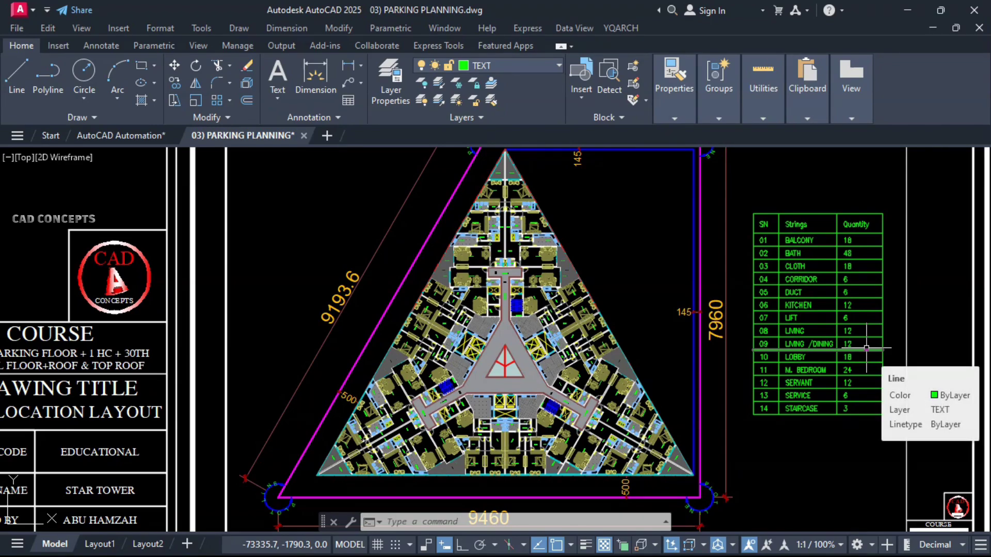
# - Examine the serial numbers, room names and quantities in the new string table
pyautogui.scroll(2, 866, 348)
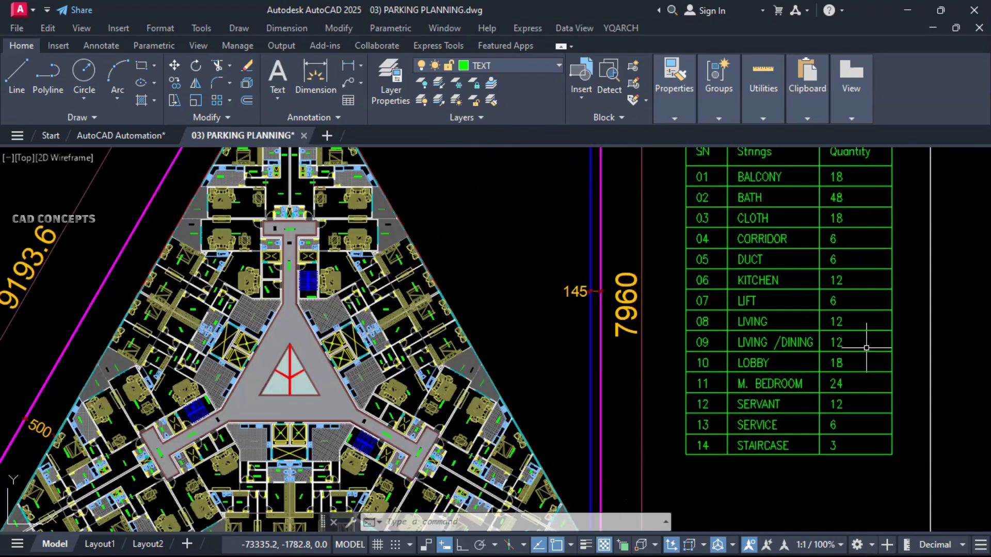
pyautogui.moveTo(840, 323); pyautogui.dragTo(777, 360, button='middle')
pyautogui.click(717, 225)
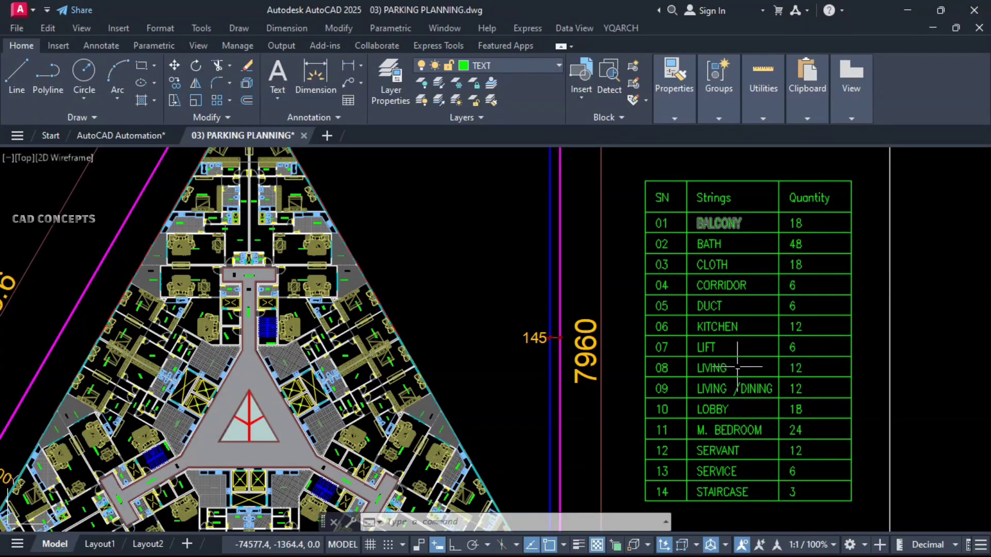
pyautogui.press('Escape')
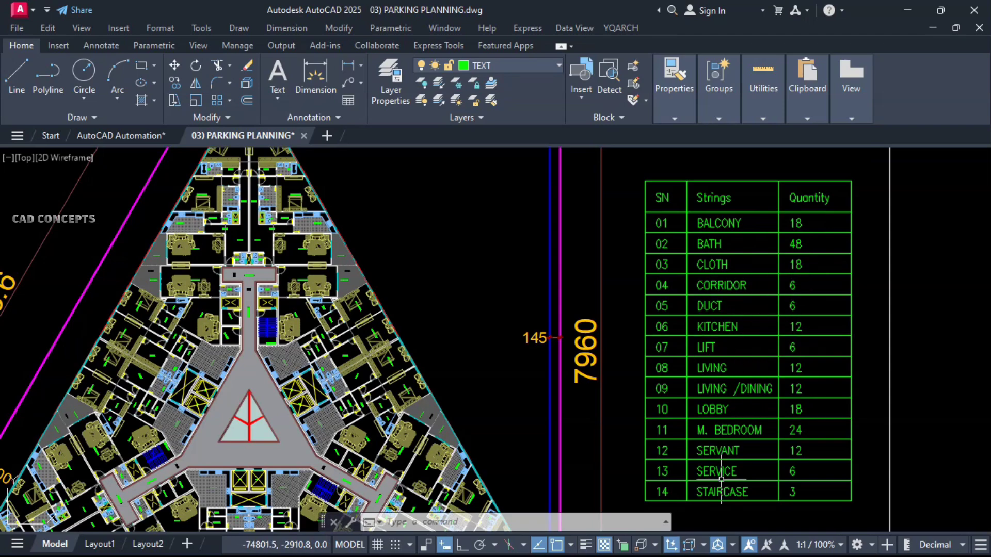
pyautogui.click(642, 506)
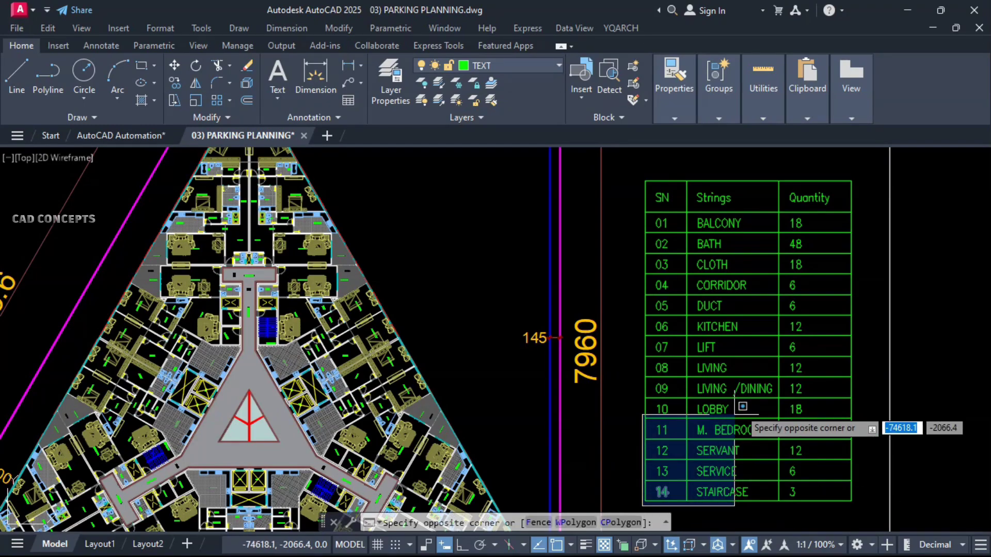
pyautogui.click(851, 178)
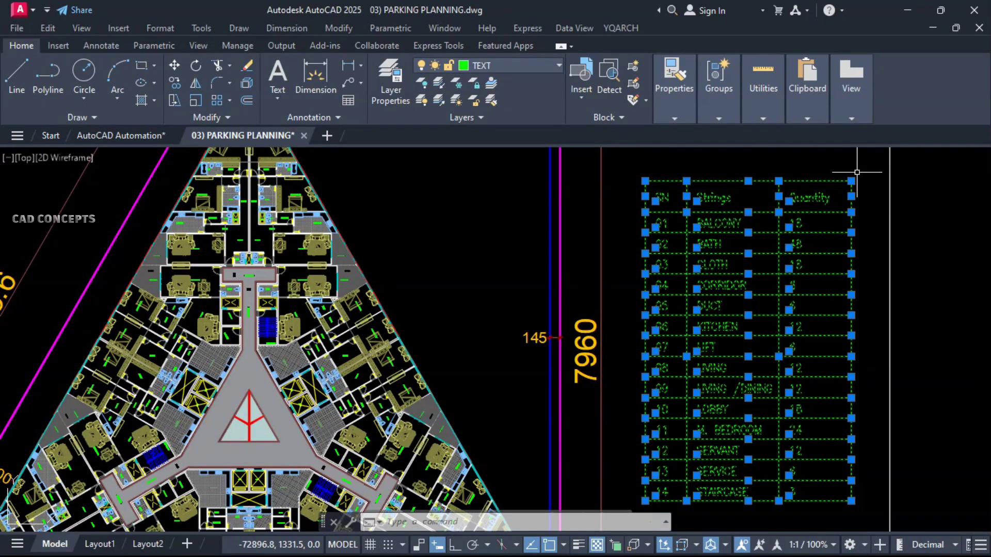
pyautogui.press('Escape')
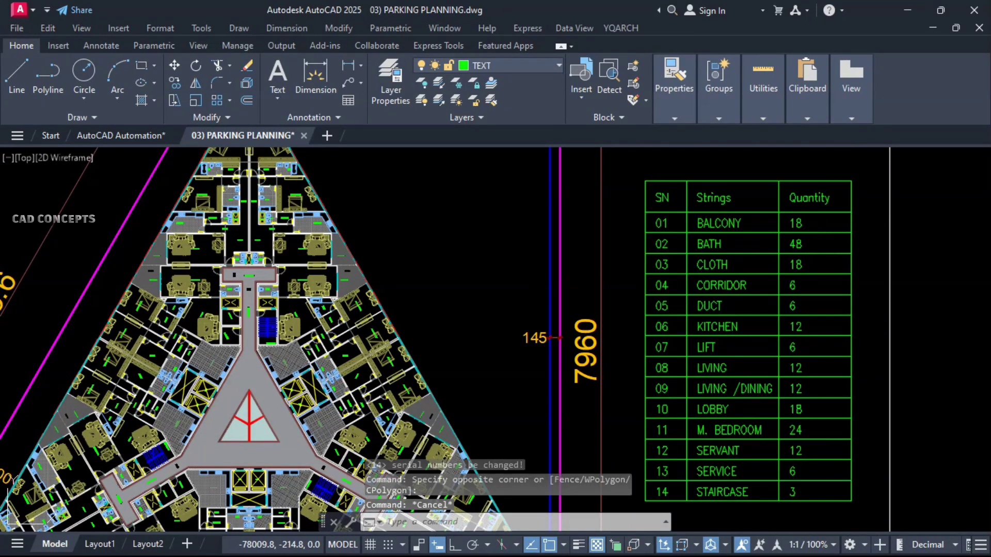
# - Turn all layers back on with ERAA
pyautogui.click(474, 273)
pyautogui.click(452, 305)
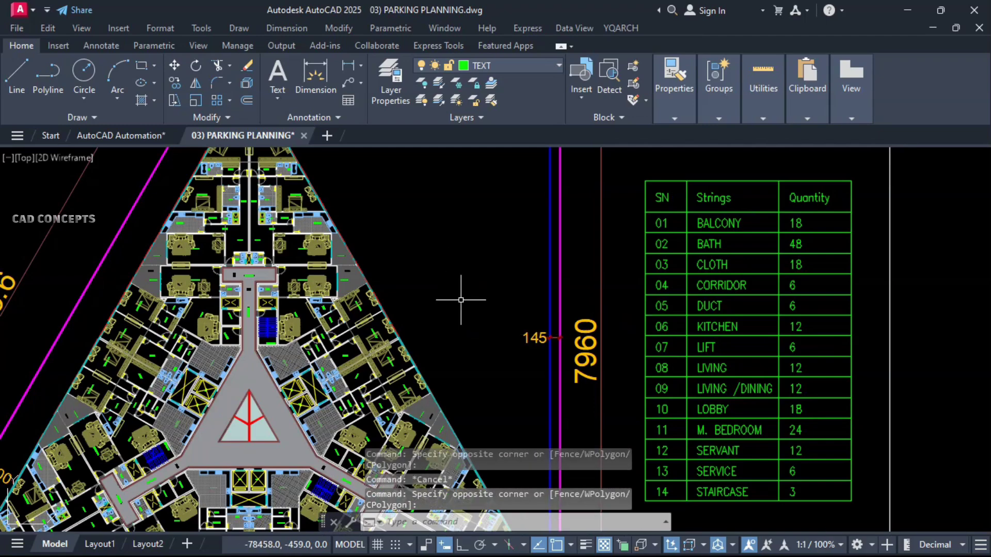
pyautogui.write('ERAA')
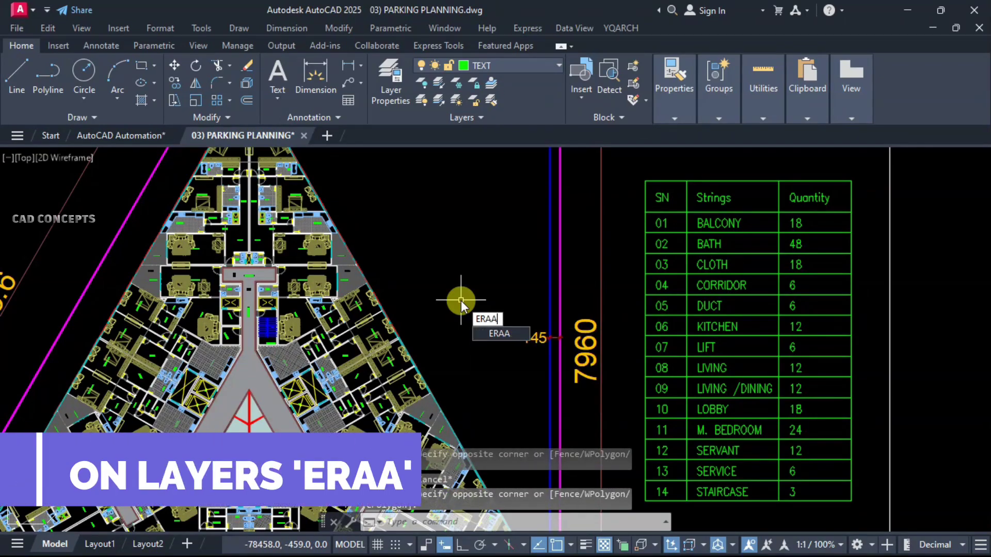
pyautogui.press('Return')
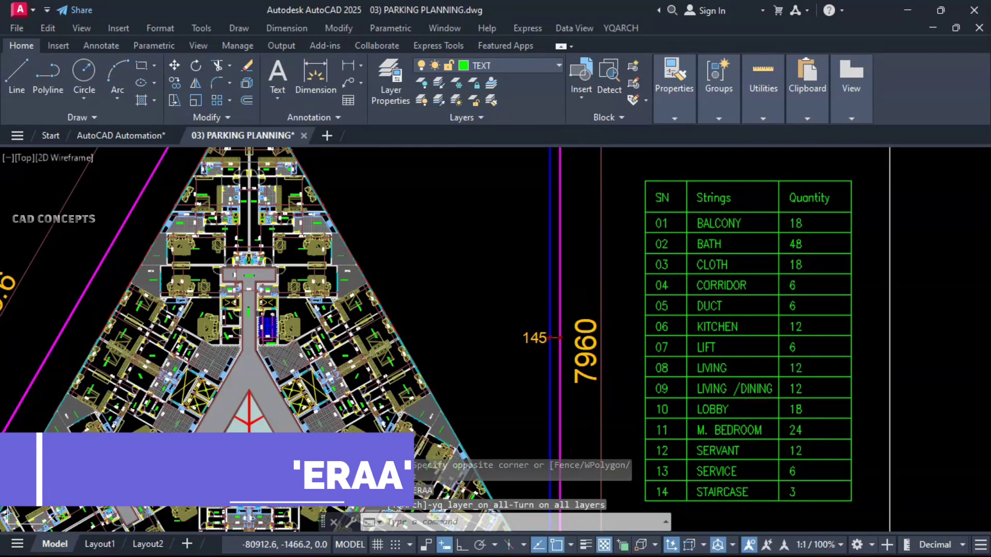
pyautogui.click(624, 172)
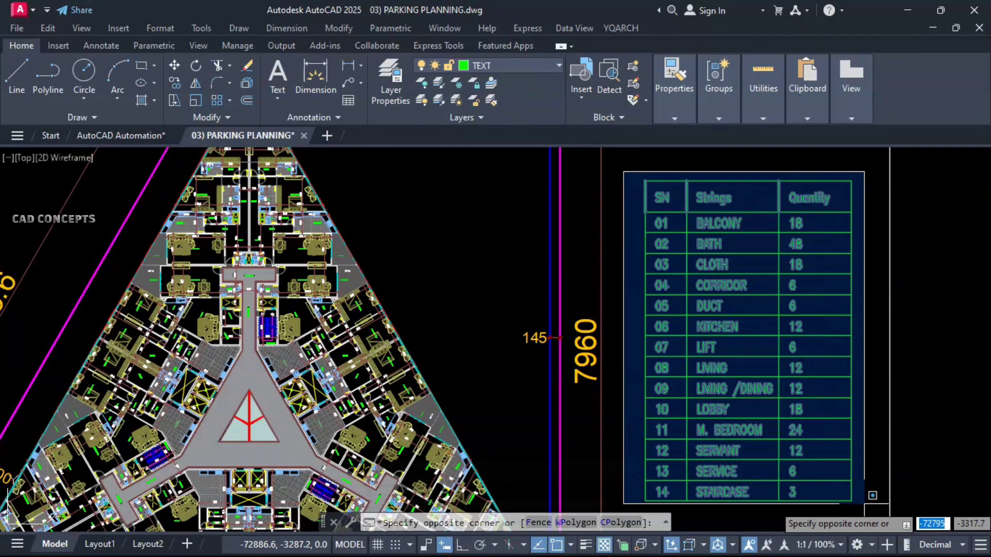
pyautogui.click(880, 516)
pyautogui.press('Escape')
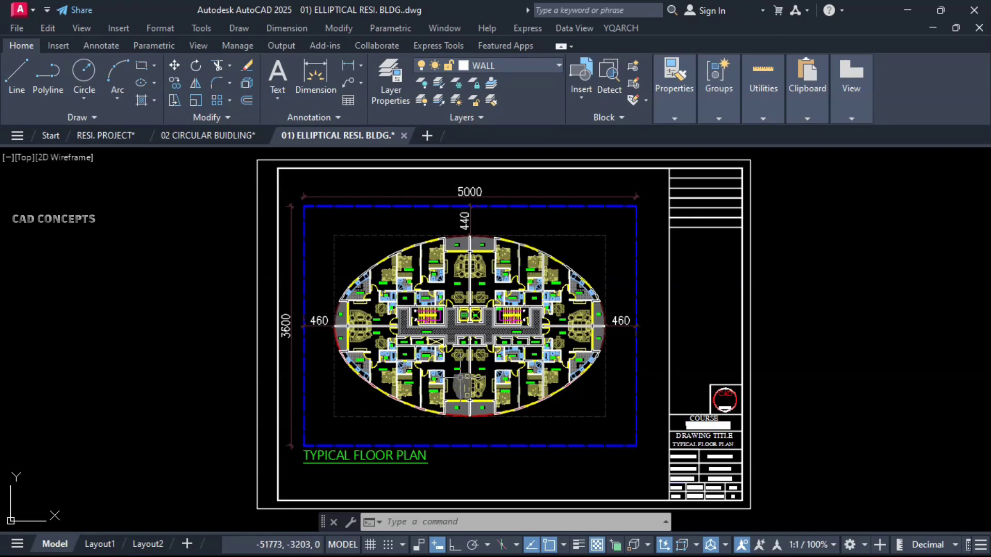
# - Isolate the layers of the picked wall, windows, door, dimension and balcony edge in the elliptical floor plan, using ERD
pyautogui.scroll(2, 460, 288)
pyautogui.moveTo(453, 362); pyautogui.dragTo(481, 347, button='middle')
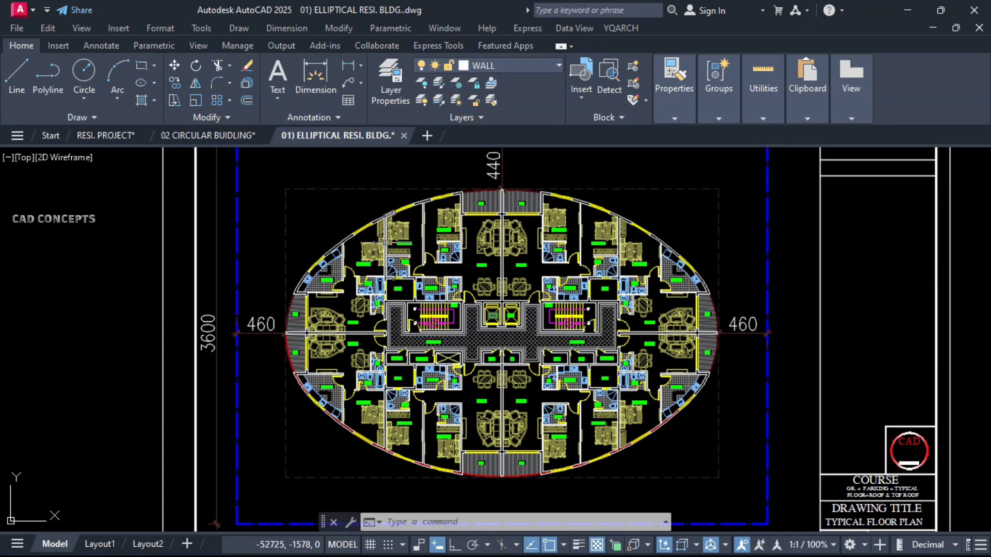
pyautogui.scroll(4, 417, 212)
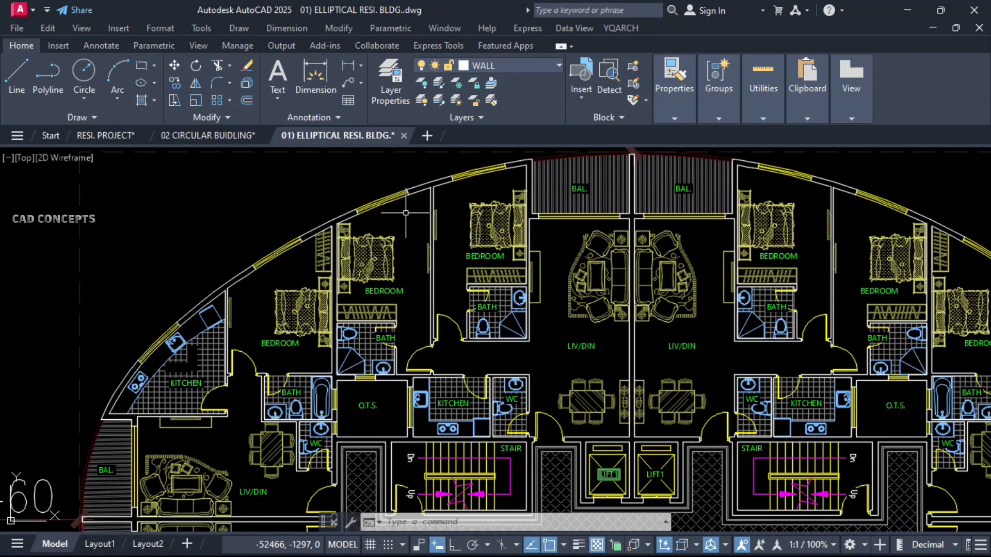
pyautogui.scroll(-4, 406, 212)
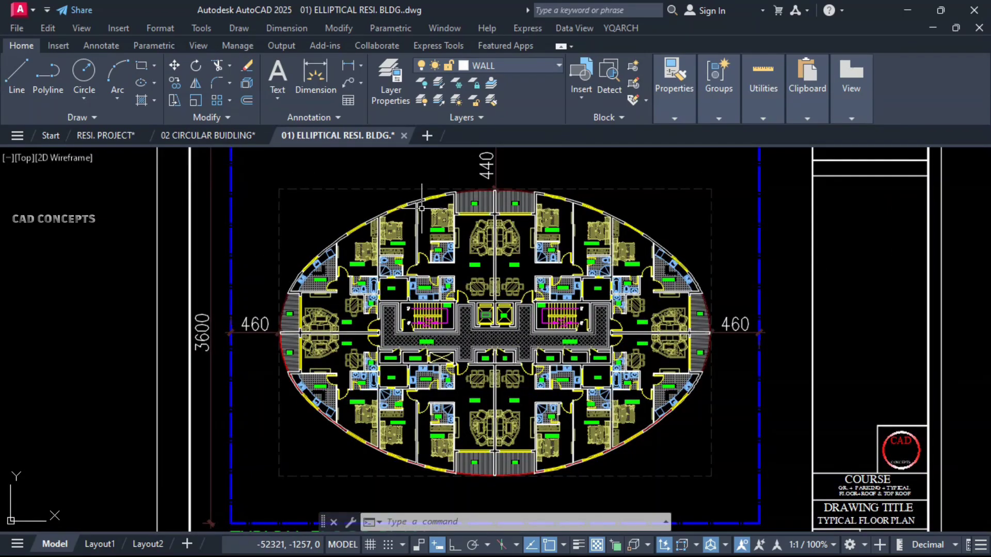
pyautogui.click(427, 206)
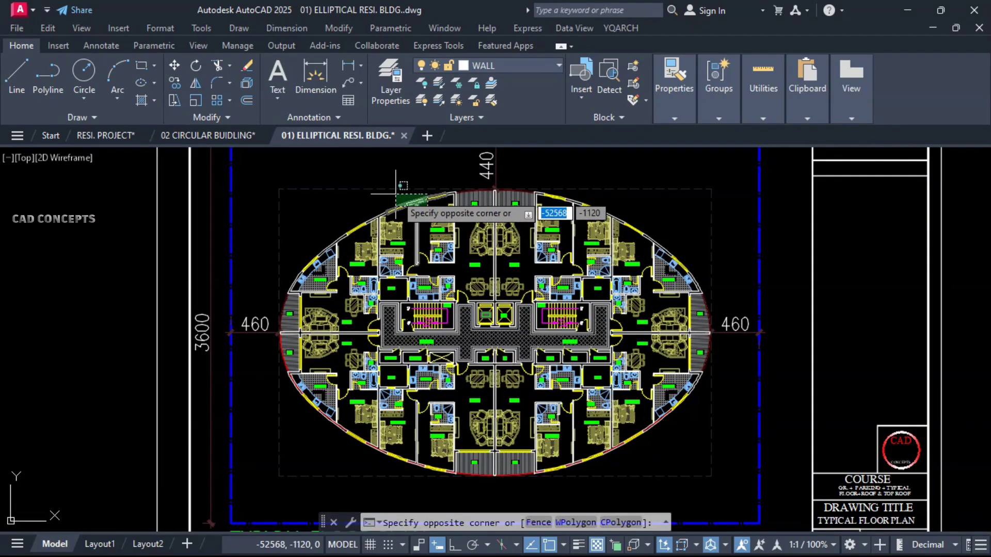
pyautogui.click(395, 194)
pyautogui.click(265, 316)
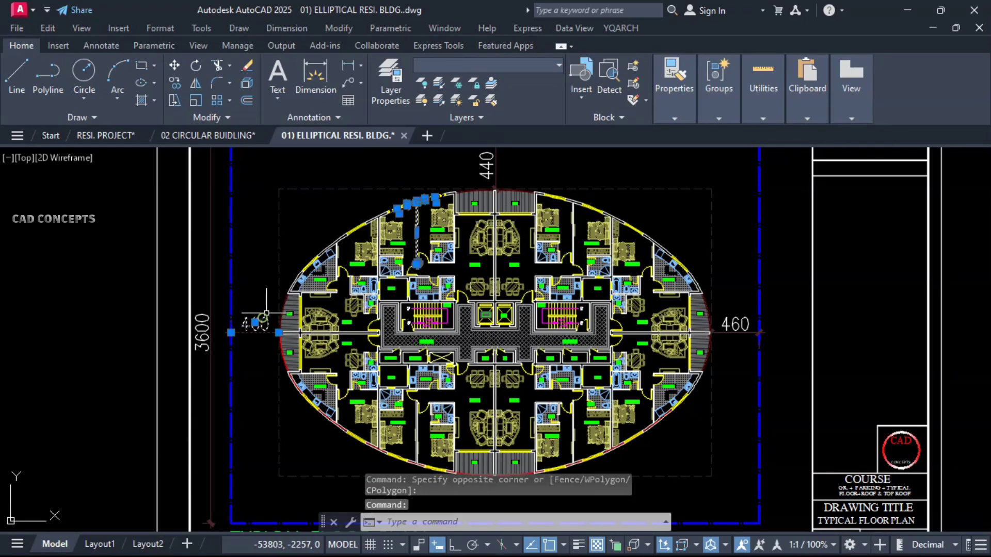
pyautogui.click(284, 300)
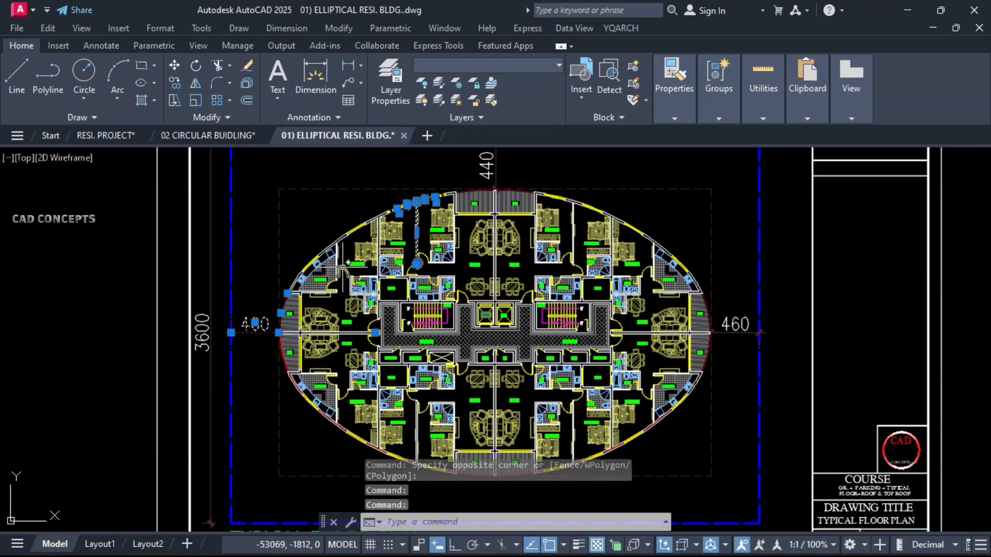
pyautogui.click(342, 267)
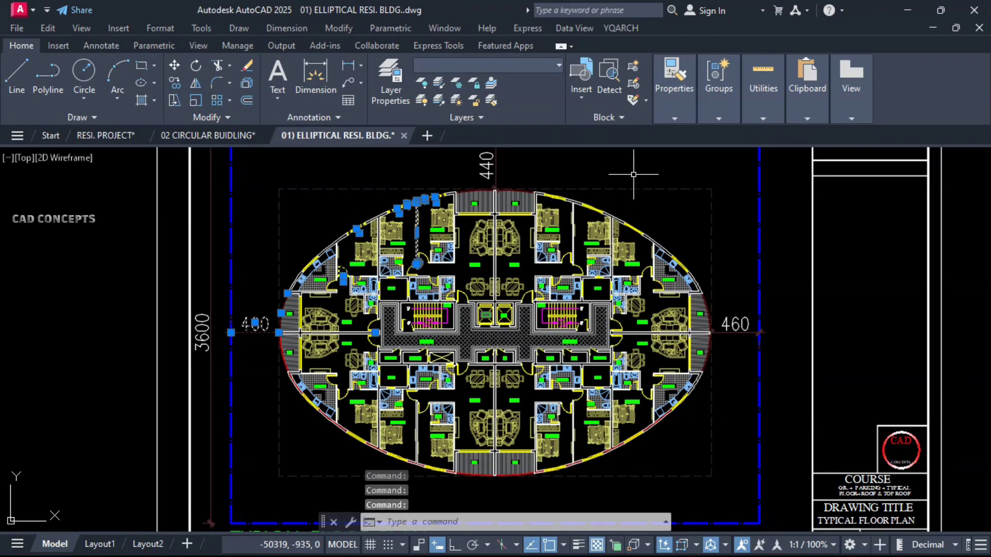
pyautogui.write('RD')
pyautogui.press('Return')
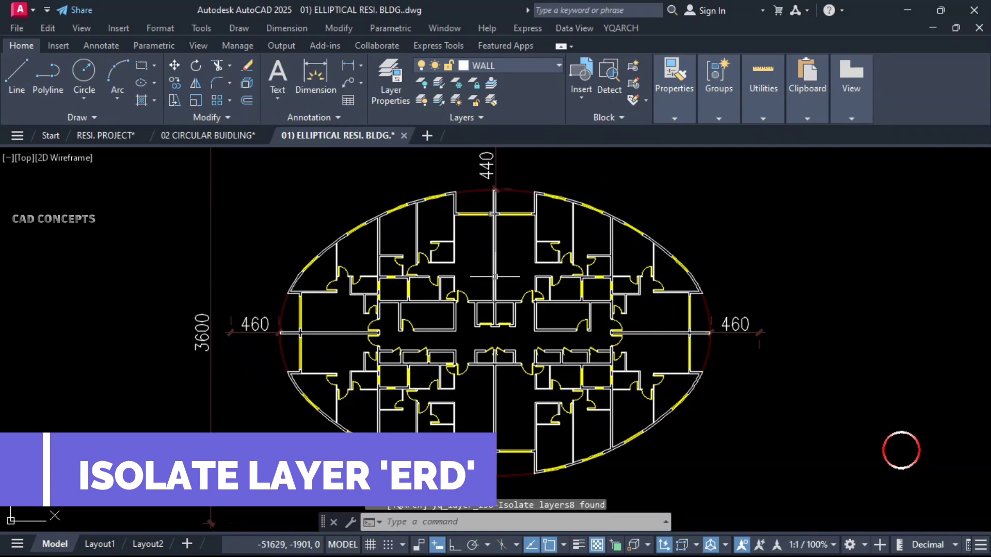
# - Run the DDWW dimension check on the isolated elliptical plan with the Inside Walls option
pyautogui.moveTo(494, 277); pyautogui.dragTo(542, 272, button='middle')
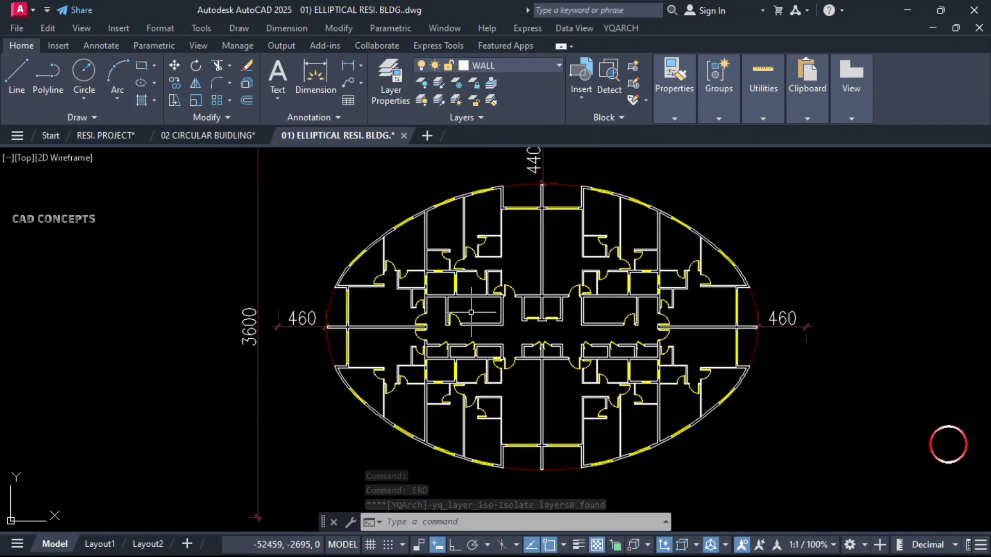
pyautogui.scroll(2, 515, 248)
pyautogui.moveTo(515, 248); pyautogui.dragTo(525, 277, button='middle')
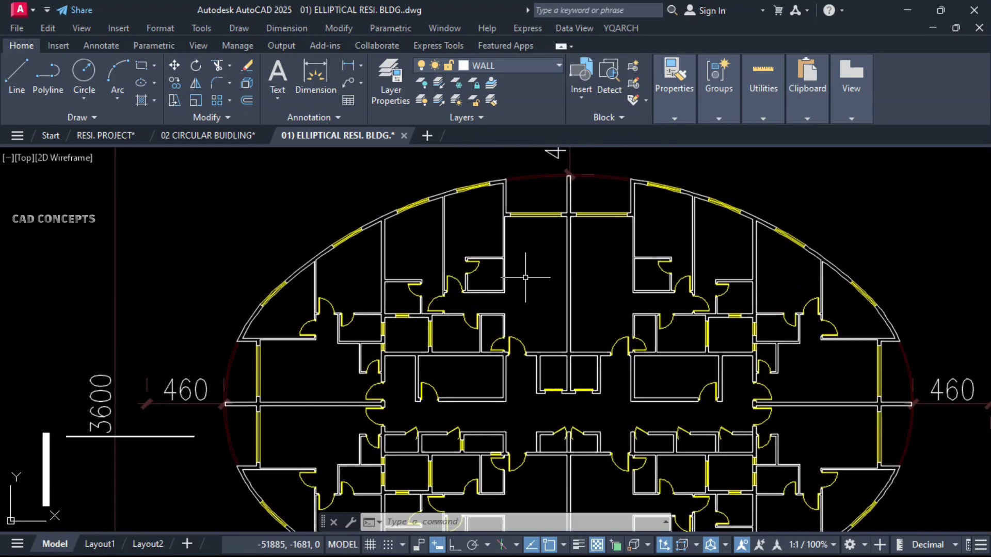
pyautogui.write('DDWW')
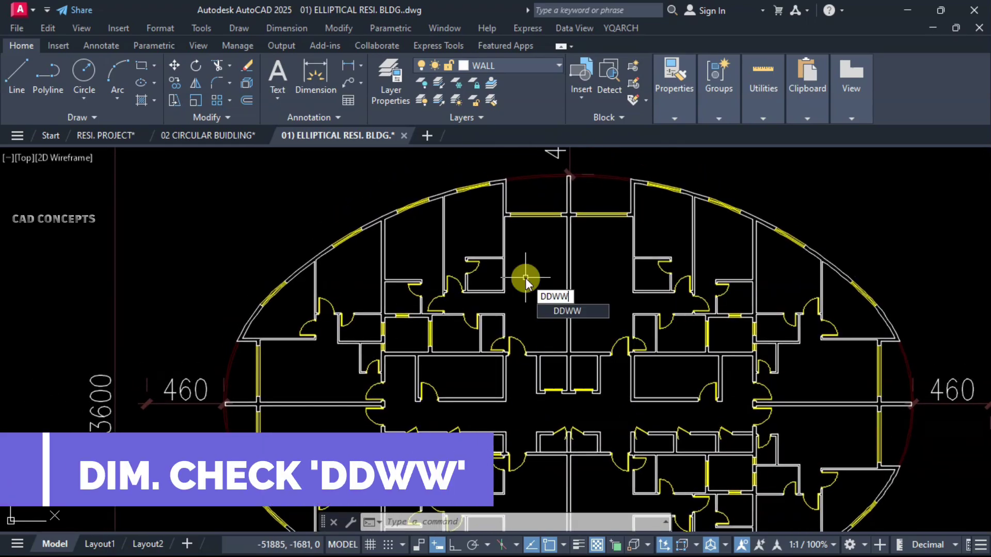
pyautogui.press('Return')
pyautogui.click(573, 273)
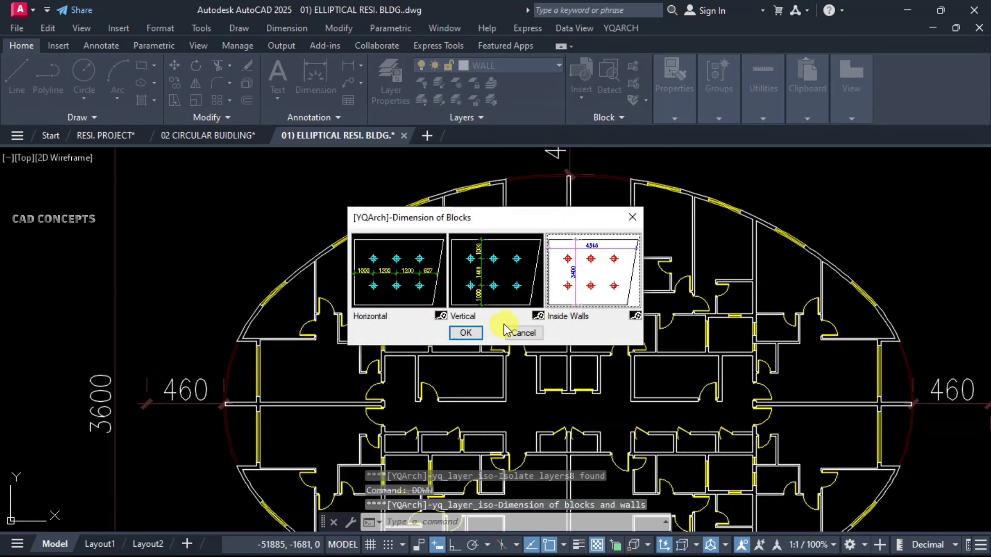
pyautogui.click(465, 333)
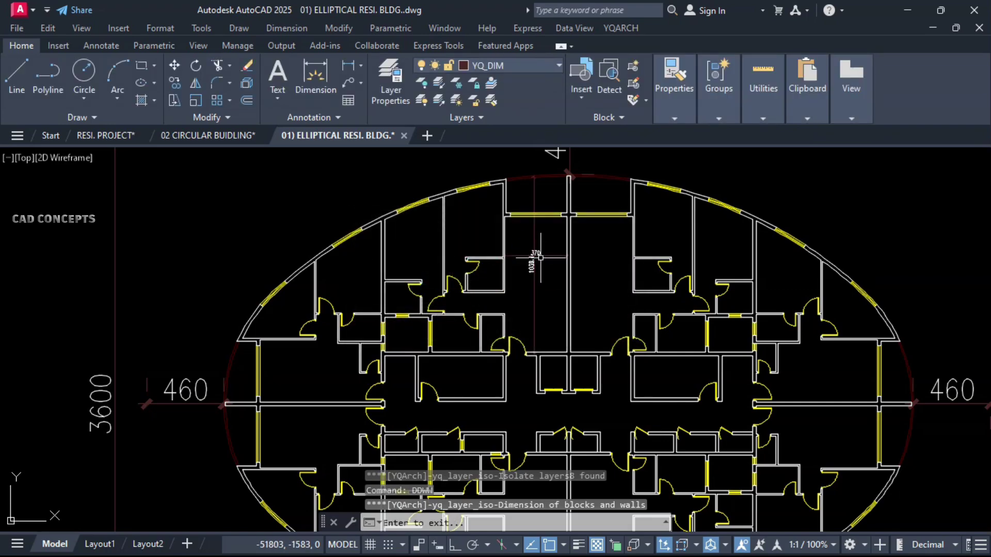
# - Check the inside dimensions of the two central living rooms and the adjoining bedroom, bath and passage in the plan's upper half
pyautogui.scroll(3, 547, 253)
pyautogui.click(570, 213)
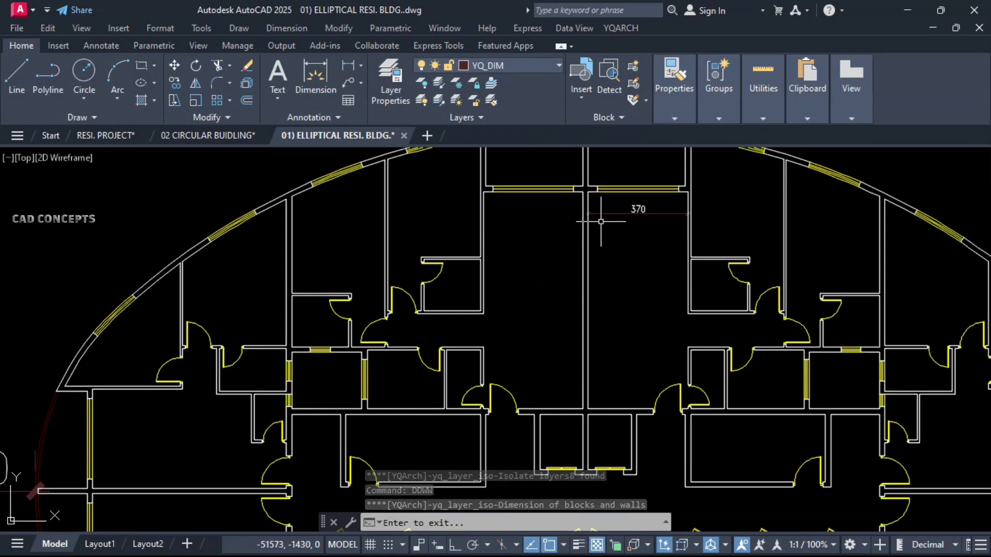
pyautogui.click(591, 212)
pyautogui.moveTo(719, 212); pyautogui.dragTo(693, 270, button='middle')
pyautogui.click(675, 234)
pyautogui.click(678, 226)
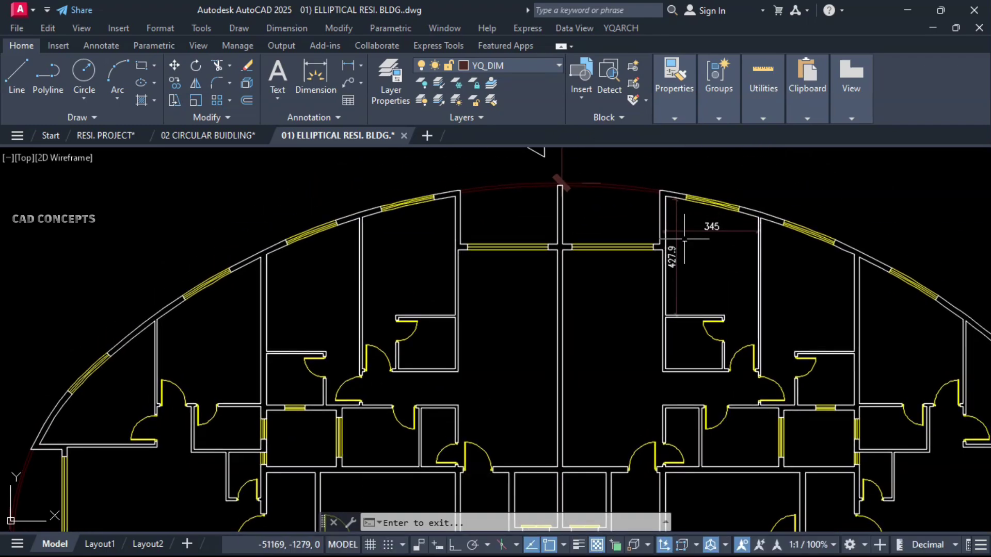
pyautogui.click(685, 283)
pyautogui.click(672, 343)
pyautogui.click(672, 380)
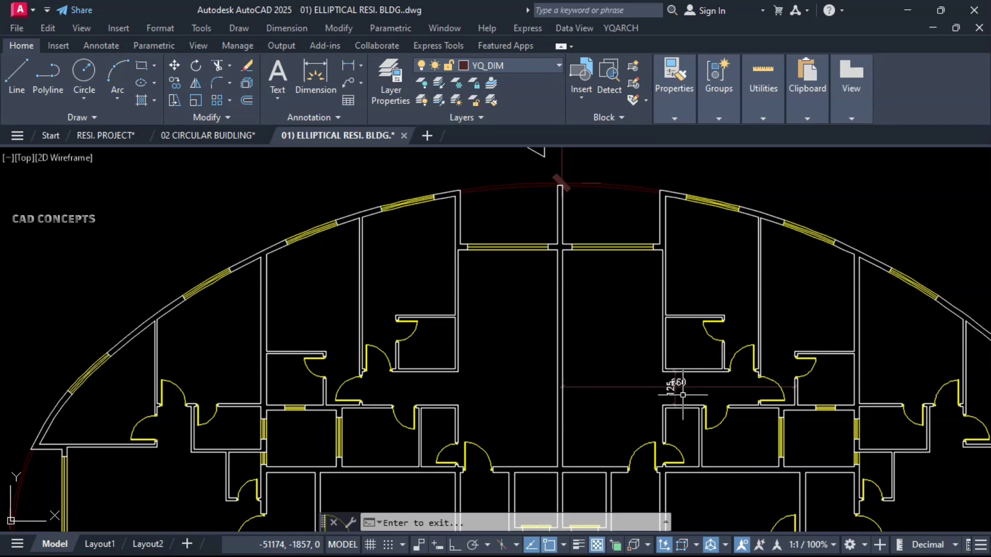
# - Check the inside dimensions of the second bedroom, its bath, the O.T.S. shaft and the kitchen in the plan's upper-right quarter
pyautogui.click(778, 317)
pyautogui.click(814, 305)
pyautogui.click(831, 316)
pyautogui.click(830, 371)
pyautogui.click(831, 380)
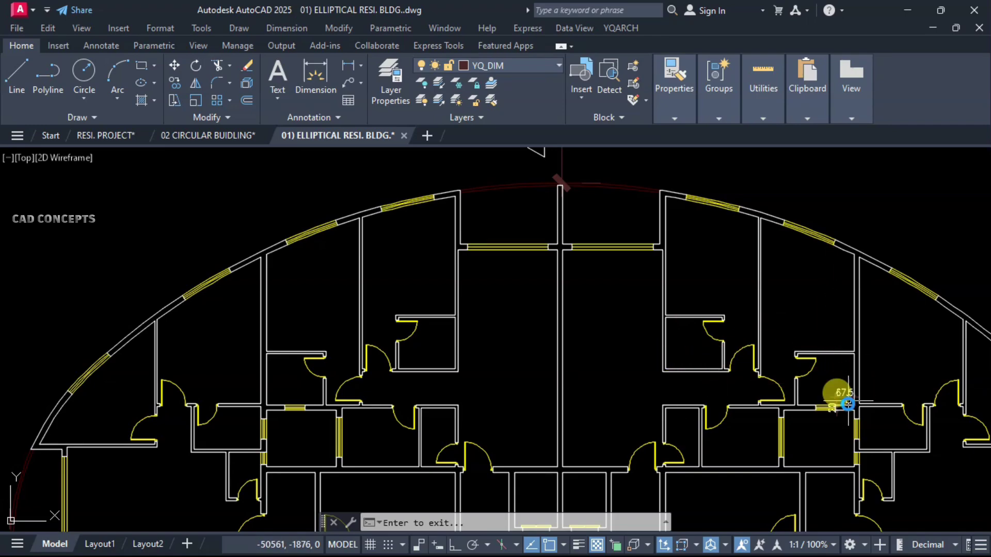
pyautogui.click(823, 433)
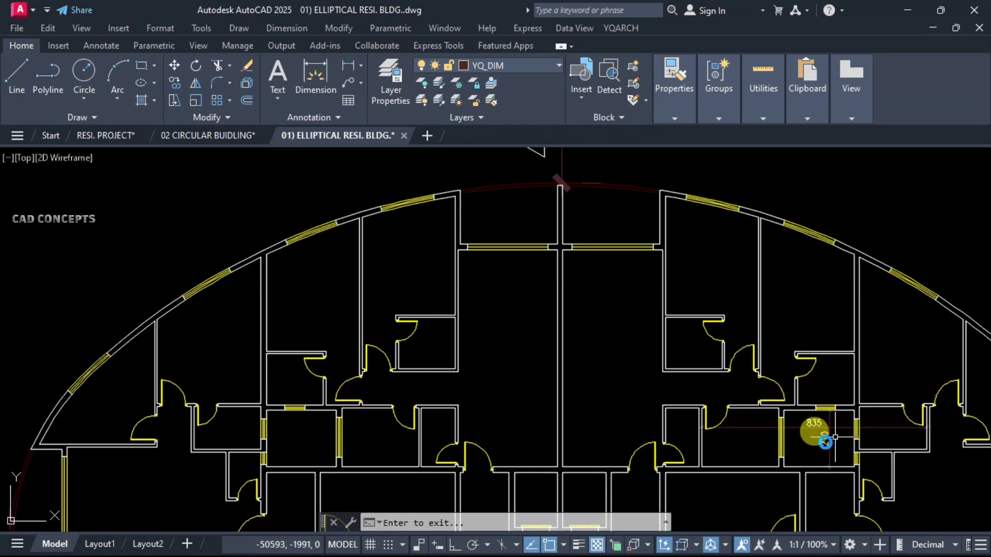
pyautogui.click(806, 459)
pyautogui.click(806, 458)
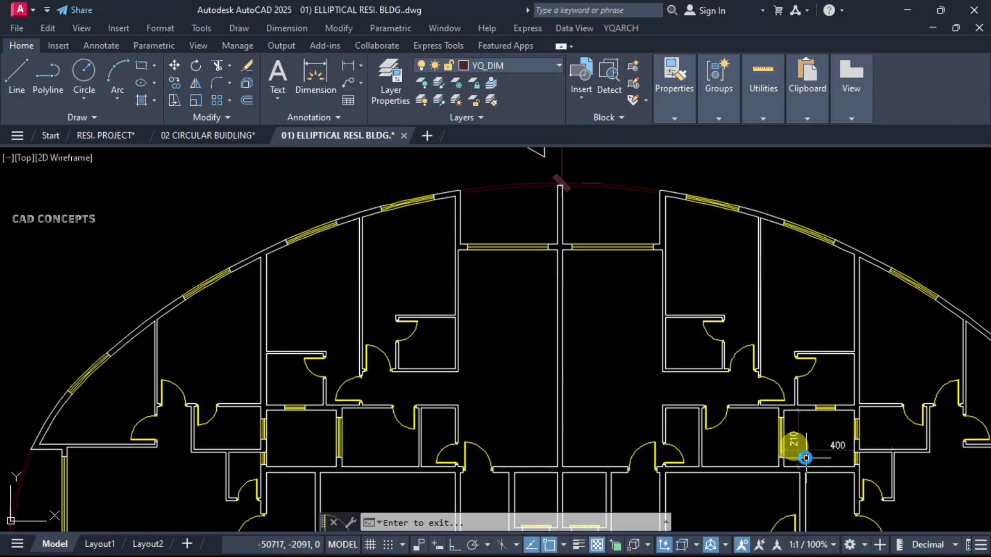
pyautogui.click(765, 458)
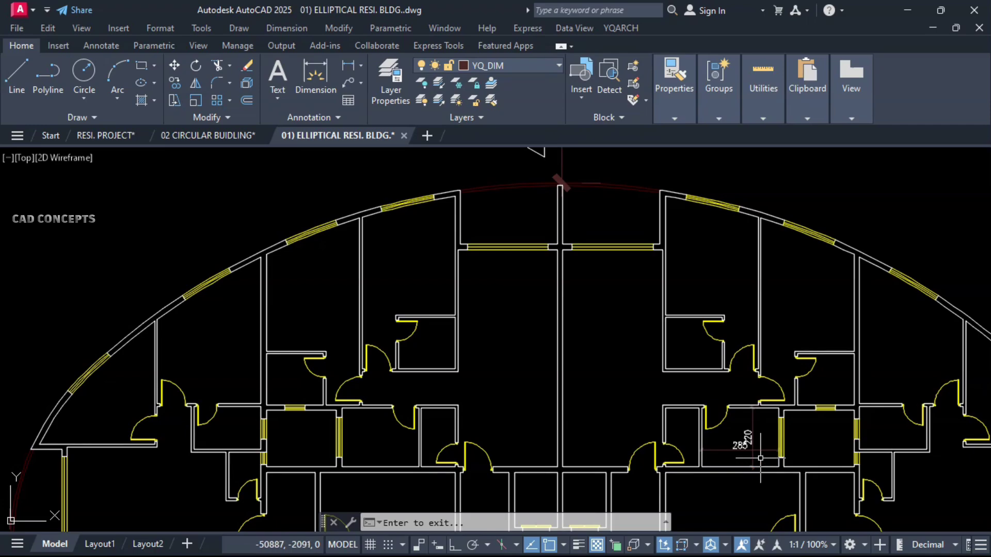
# - Check the inside dimensions of the staircase, the lift shafts and the small rooms in the building core with DDWW
pyautogui.moveTo(761, 459); pyautogui.dragTo(815, 335, button='middle')
pyautogui.moveTo(350, 443); pyautogui.dragTo(385, 311, button='middle')
pyautogui.click(514, 307)
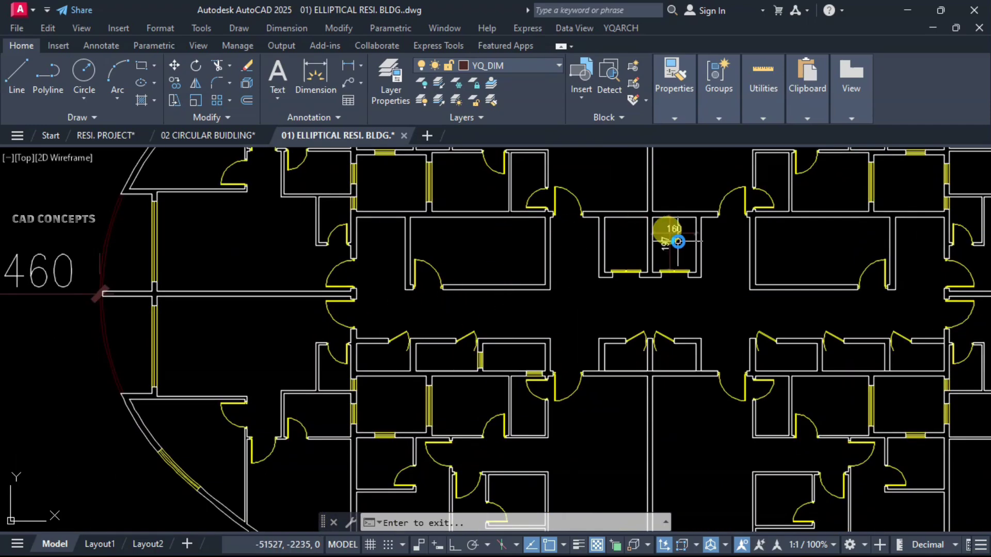
pyautogui.moveTo(680, 403); pyautogui.dragTo(669, 282, button='middle')
pyautogui.click(466, 284)
pyautogui.click(459, 262)
pyautogui.moveTo(954, 357); pyautogui.dragTo(564, 309, button='middle')
pyautogui.moveTo(511, 232); pyautogui.dragTo(570, 335, button='middle')
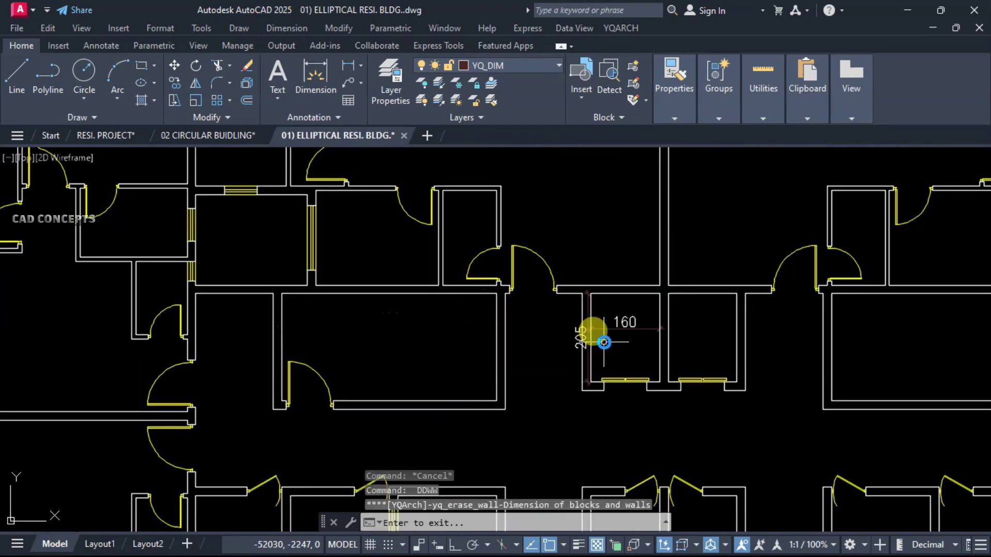
# - Check the inside dimensions of the right-hand core spaces, including the staircase, kitchen, O.T.S. shaft and WC
pyautogui.click(796, 346)
pyautogui.moveTo(853, 343); pyautogui.dragTo(552, 343, button='middle')
pyautogui.click(551, 343)
pyautogui.click(661, 223)
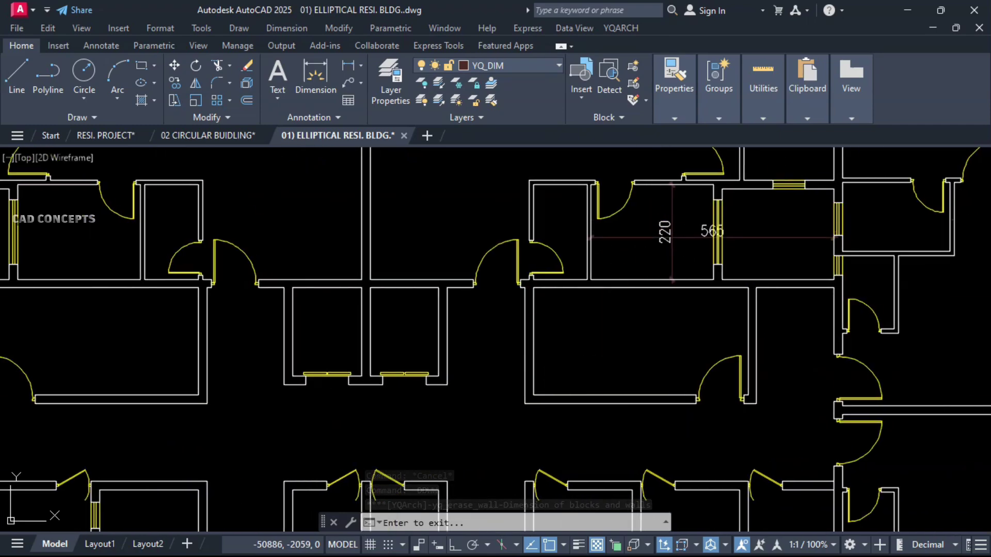
pyautogui.click(752, 267)
pyautogui.click(743, 272)
pyautogui.click(576, 267)
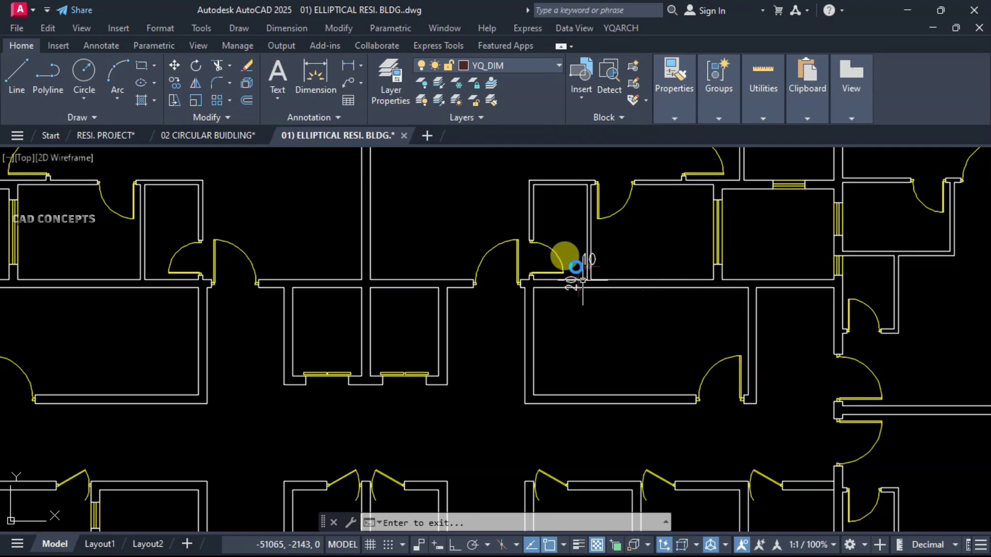
pyautogui.click(569, 215)
pyautogui.click(579, 214)
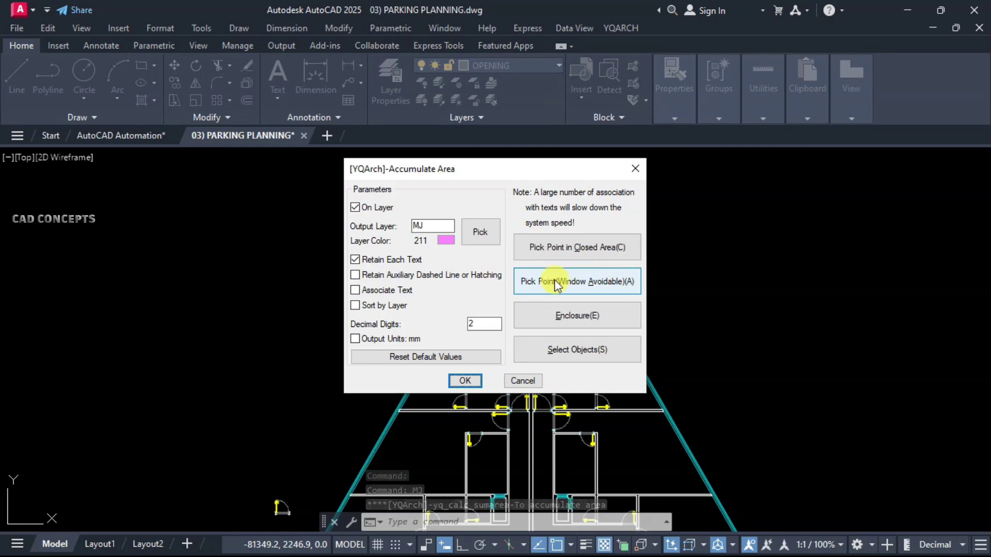
# - In 03) PARKING PLANNING, accumulate areas with MJ using window-avoidable point picking, starting with the two apex balconies and the two rooms below
pyautogui.click(554, 280)
pyautogui.click(542, 275)
pyautogui.click(482, 268)
pyautogui.click(447, 391)
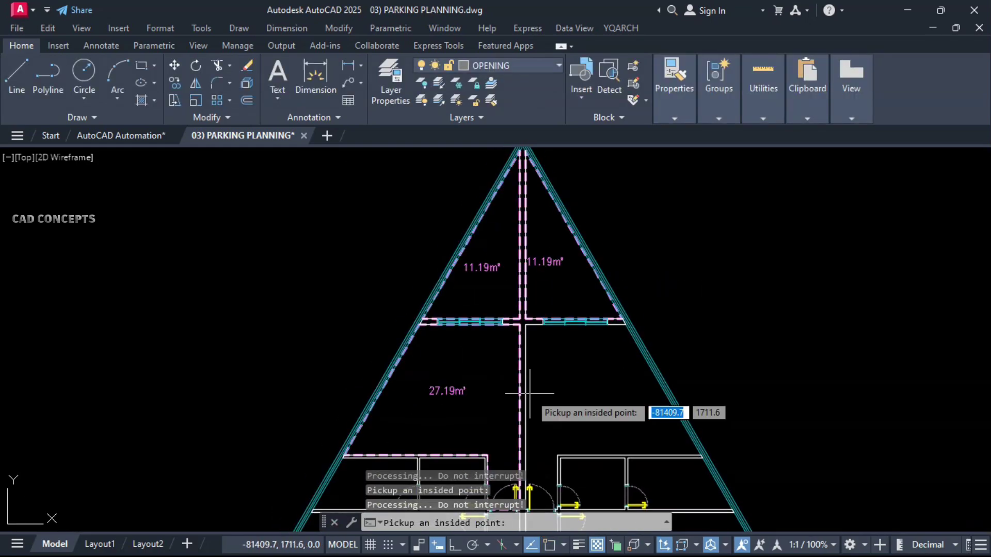
pyautogui.click(585, 395)
# - Add the small rooms on both sides below the apex units and the right-hand bedroom and its inner room to the accumulated area
pyautogui.moveTo(585, 394); pyautogui.dragTo(603, 243, button='middle')
pyautogui.click(611, 337)
pyautogui.click(693, 345)
pyautogui.click(713, 442)
pyautogui.click(608, 448)
pyautogui.click(471, 338)
pyautogui.click(384, 340)
# - Add the left-hand bedroom, its inner room, the small rooms below and both outer kitchen-level rooms to the accumulated area
pyautogui.moveTo(370, 414); pyautogui.dragTo(432, 270, button='middle')
pyautogui.click(425, 293)
pyautogui.click(531, 304)
pyautogui.click(352, 394)
pyautogui.click(460, 376)
pyautogui.click(514, 377)
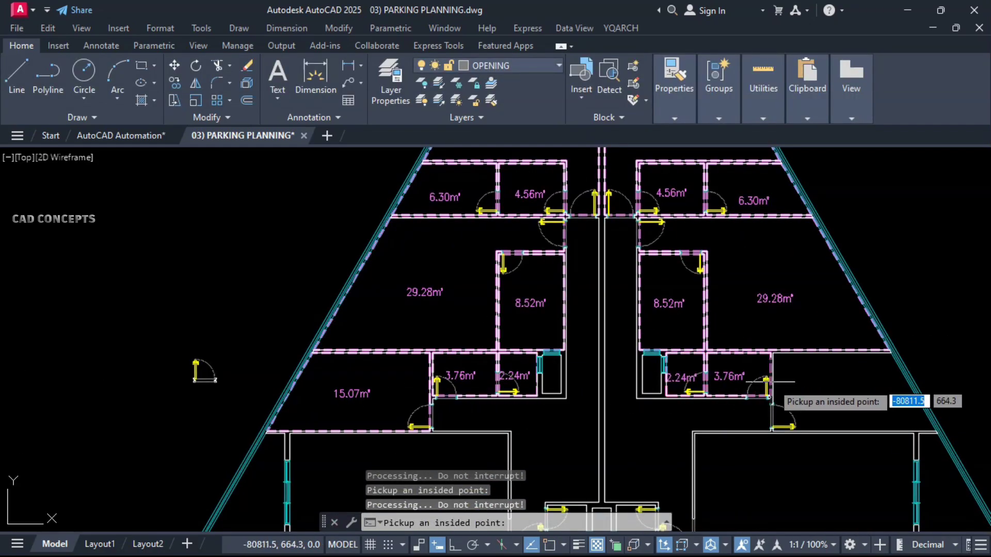
pyautogui.click(830, 396)
# - Add both central passage spaces, the large right-hand room and its triangular balcony to the accumulated area
pyautogui.moveTo(673, 453); pyautogui.dragTo(675, 413, button='middle')
pyautogui.click(564, 410)
pyautogui.click(643, 409)
pyautogui.click(816, 451)
pyautogui.moveTo(821, 454); pyautogui.dragTo(805, 295, button='middle')
pyautogui.click(935, 310)
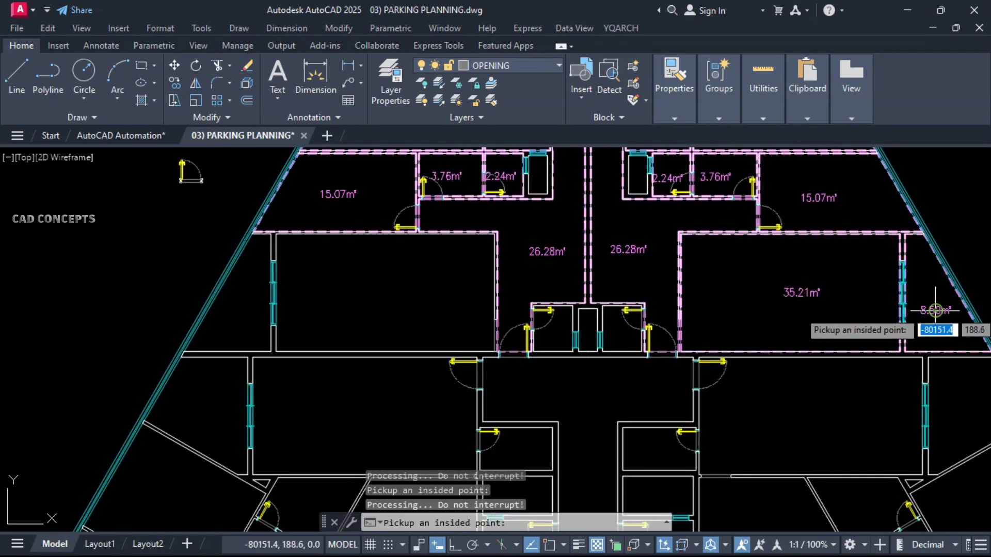
# - Add the left-hand triangular balcony, the large room beside it and the two small central rooms to the accumulated area
pyautogui.click(244, 312)
pyautogui.click(387, 296)
pyautogui.click(555, 337)
pyautogui.click(619, 334)
# - Add the rooms of the left wing below the upper units, including the angled ones, to the accumulated area
pyautogui.scroll(-2, 528, 244)
pyautogui.moveTo(527, 243); pyautogui.dragTo(611, 132, button='middle')
pyautogui.click(502, 237)
pyautogui.click(416, 238)
pyautogui.click(383, 300)
pyautogui.click(476, 302)
pyautogui.click(542, 335)
pyautogui.click(570, 437)
pyautogui.click(506, 413)
pyautogui.click(482, 400)
# - Place the total area text in the space beside the triangular plan's upper part and enlarge it with Scale
pyautogui.scroll(-2, 464, 320)
pyautogui.press('Return')
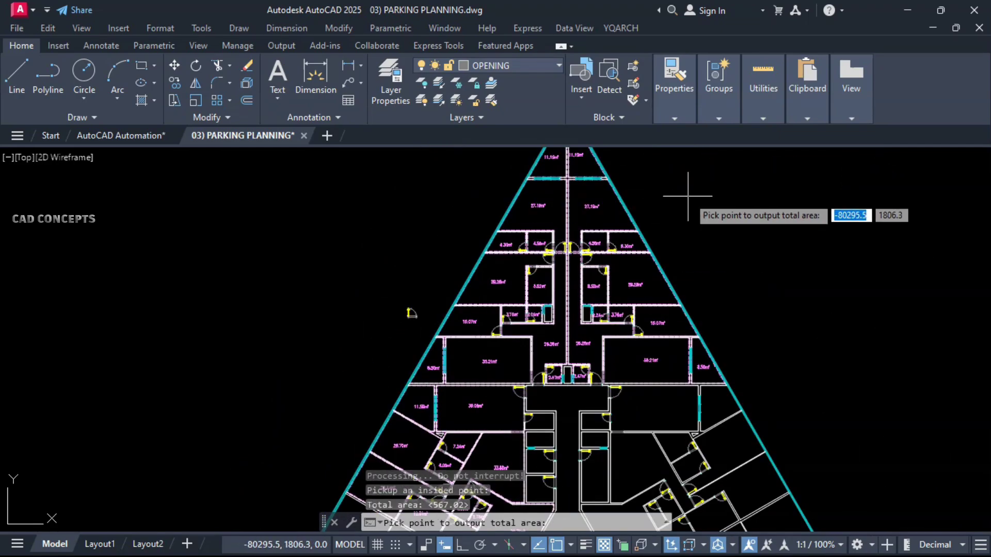
pyautogui.click(687, 196)
pyautogui.write('SC')
pyautogui.press('Return')
pyautogui.click(688, 196)
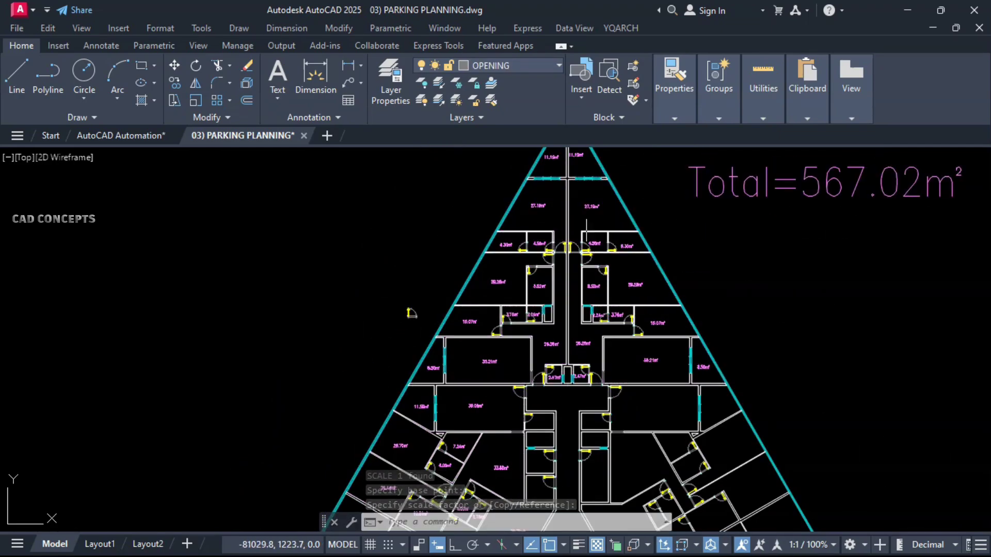
# - Examine the area labels placed in the rooms of the triangular plan
pyautogui.scroll(2, 578, 183)
pyautogui.moveTo(578, 183); pyautogui.dragTo(588, 337, button='middle')
pyautogui.moveTo(495, 465); pyautogui.dragTo(544, 176, button='middle')
pyautogui.moveTo(480, 479); pyautogui.dragTo(531, 181, button='middle')
pyautogui.moveTo(444, 438); pyautogui.dragTo(475, 212, button='middle')
pyautogui.moveTo(692, 267); pyautogui.dragTo(343, 425, button='middle')
pyautogui.moveTo(434, 171); pyautogui.dragTo(530, 412, button='middle')
pyautogui.scroll(-3, 524, 328)
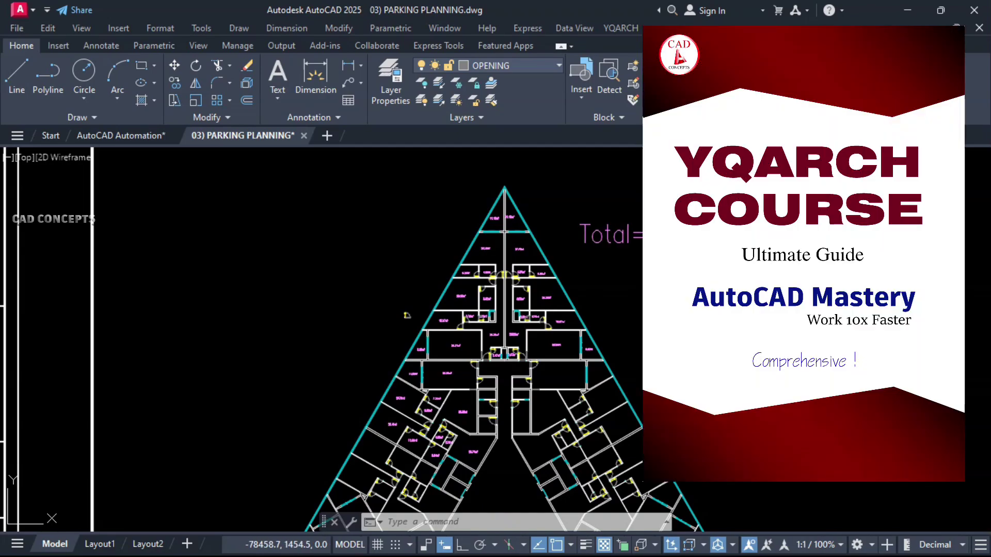
# - Turn all layers back on with ERAA and erase the loose door beside the triangular plan
pyautogui.write('ERAA')
pyautogui.press('Return')
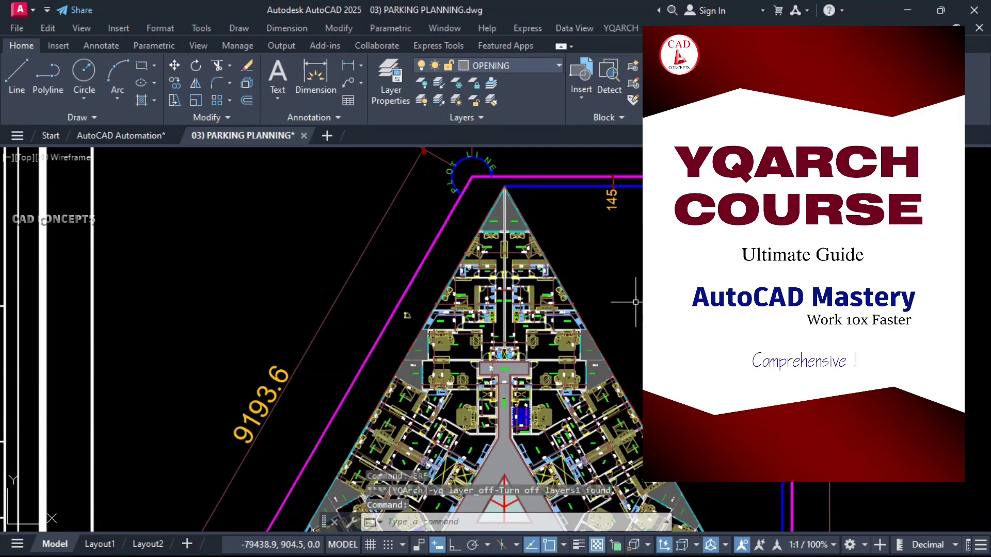
pyautogui.click(418, 301)
pyautogui.press('Delete')
pyautogui.scroll(2, 417, 301)
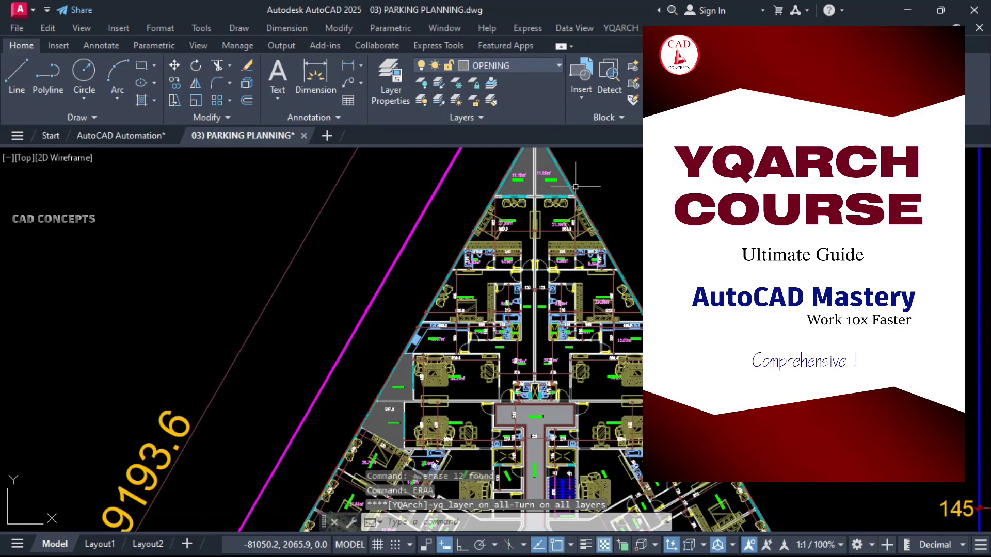
# - Finish the block count of the circular building plan and place the resulting table beside the title block
pyautogui.scroll(-2, 576, 187)
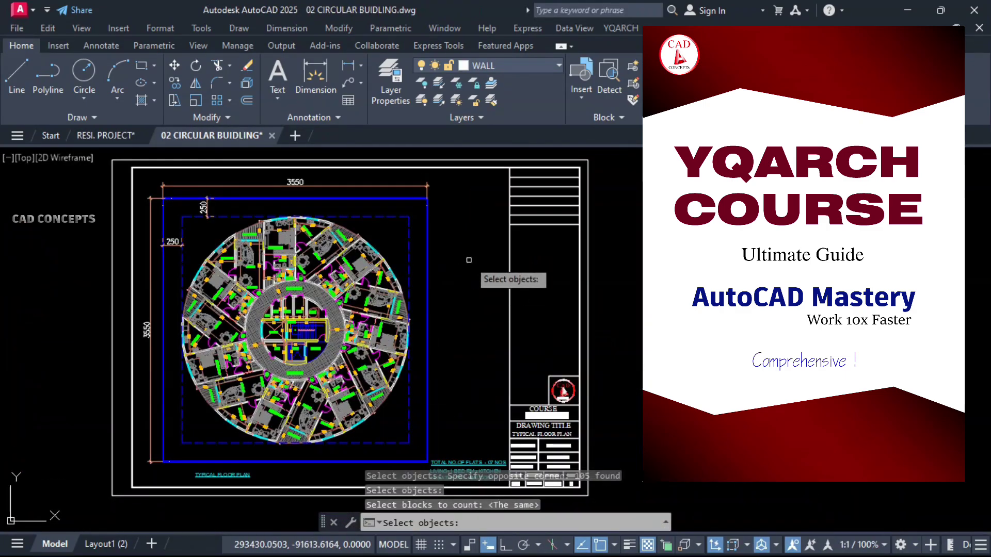
pyautogui.press('Return')
pyautogui.click(615, 160)
pyautogui.scroll(5, 663, 195)
pyautogui.scroll(-2, 192, 274)
pyautogui.middleClick(465, 267)
pyautogui.middleClick(465, 266)
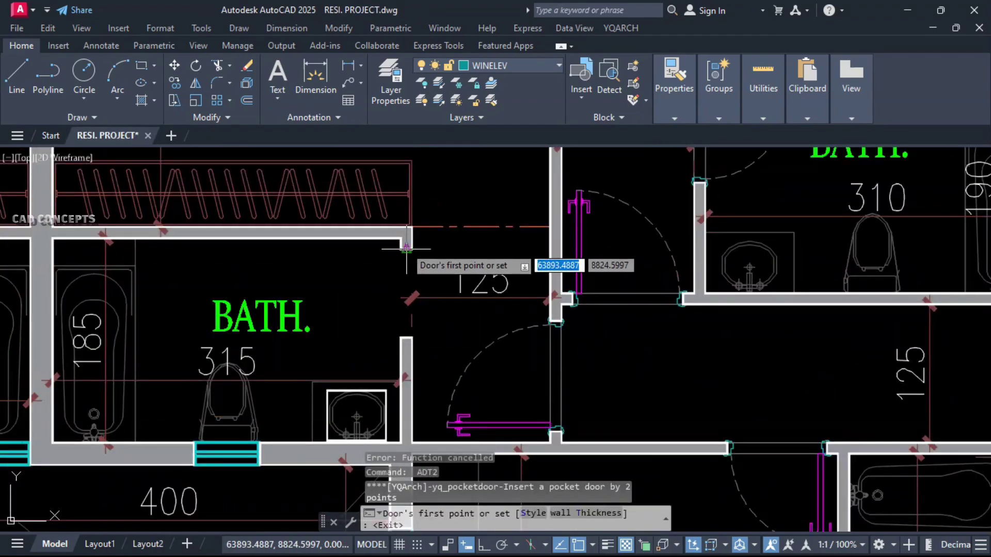
# - Insert doors with ADT2 in the open wall gaps of the residential plan, up to the one at the staircase
pyautogui.press('Escape')
pyautogui.scroll(-3, 464, 309)
pyautogui.moveTo(346, 526)
pyautogui.mouseDown(button='middle')
pyautogui.moveTo(659, 428)
pyautogui.moveTo(617, 327)
pyautogui.mouseUp(button='middle')
pyautogui.scroll(2, 692, 439)
pyautogui.press('Return')
pyautogui.click(624, 333)
pyautogui.click(692, 332)
pyautogui.scroll(2, 654, 342)
pyautogui.click(606, 337)
pyautogui.click(607, 313)
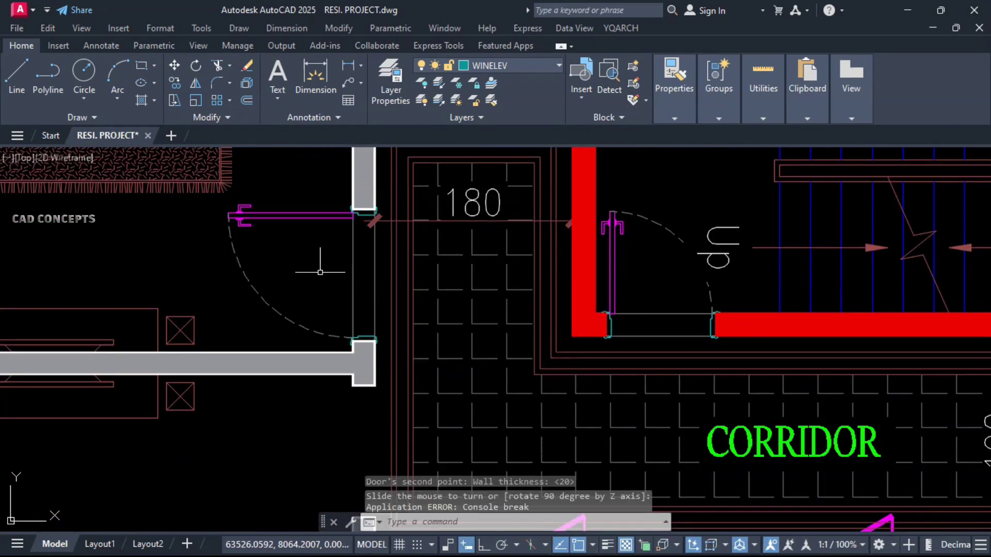
# - Turn the flat's entrance door beside the corridor with the YQArch overturn command
pyautogui.press('Return')
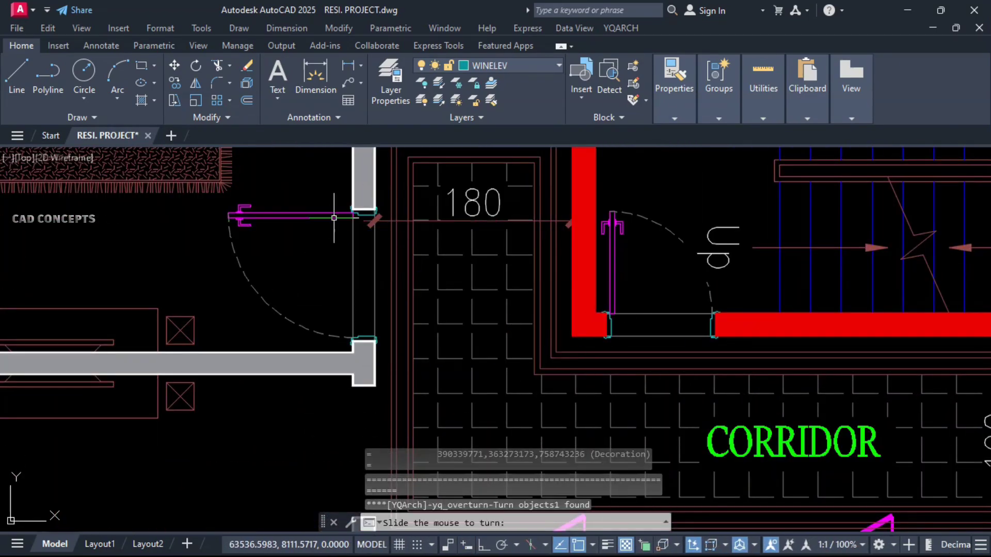
pyautogui.press('Return')
pyautogui.press('Escape')
pyautogui.scroll(-5, 488, 448)
pyautogui.scroll(5, 311, 260)
# - Insert a door with ADT2 in the wall gap between the internal living area and the lower bathroom
pyautogui.write('adt2')
pyautogui.press('Return')
pyautogui.click(358, 278)
pyautogui.click(359, 190)
pyautogui.click(353, 190)
pyautogui.click(365, 190)
pyautogui.press('Escape')
pyautogui.moveTo(354, 154); pyautogui.dragTo(371, 337, button='middle')
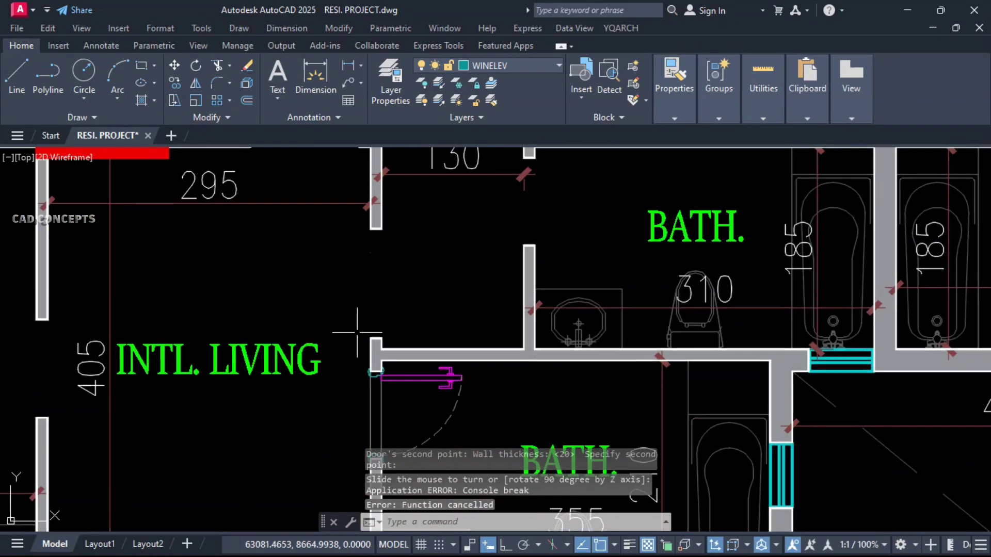
# - Insert doors in the upper bathroom's opening and the remaining wall gaps above it
pyautogui.press('Escape')
pyautogui.moveTo(439, 242); pyautogui.dragTo(436, 326, button='middle')
pyautogui.click(527, 329)
pyautogui.click(527, 243)
pyautogui.moveTo(331, 209); pyautogui.dragTo(657, 312, button='middle')
pyautogui.click(571, 320)
pyautogui.click(691, 320)
pyautogui.moveTo(537, 155); pyautogui.dragTo(528, 391, button='middle')
pyautogui.click(490, 319)
pyautogui.click(577, 319)
pyautogui.press('Escape')
# - Insert a door in the opening between the kitchen and the internal living area
pyautogui.scroll(-5, 537, 310)
pyautogui.scroll(5, 466, 407)
pyautogui.click(488, 223)
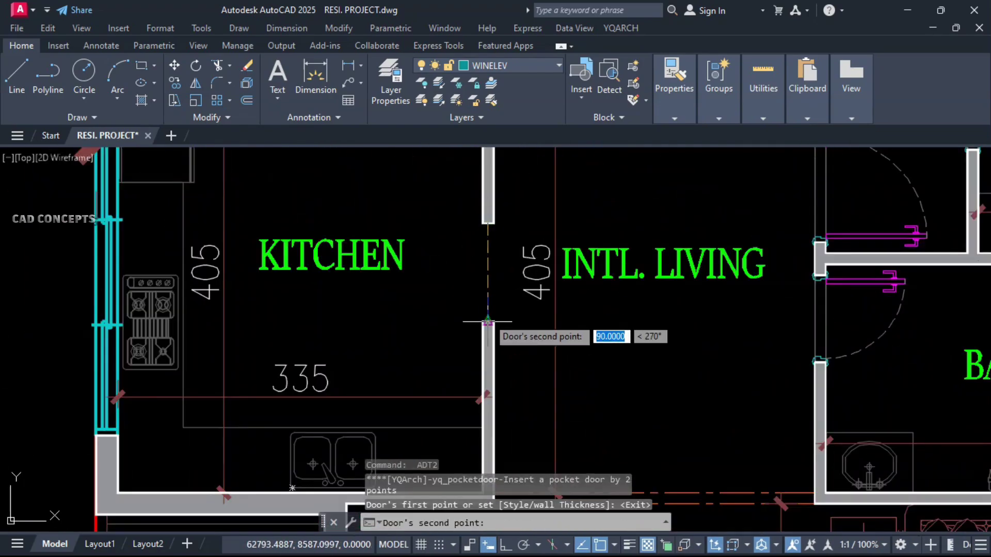
pyautogui.click(488, 322)
pyautogui.press('Escape')
# - Select all doors of the upper left flats, using Select Similar on both door types
pyautogui.scroll(-6, 420, 320)
pyautogui.rightClick(622, 343)
pyautogui.click(648, 216)
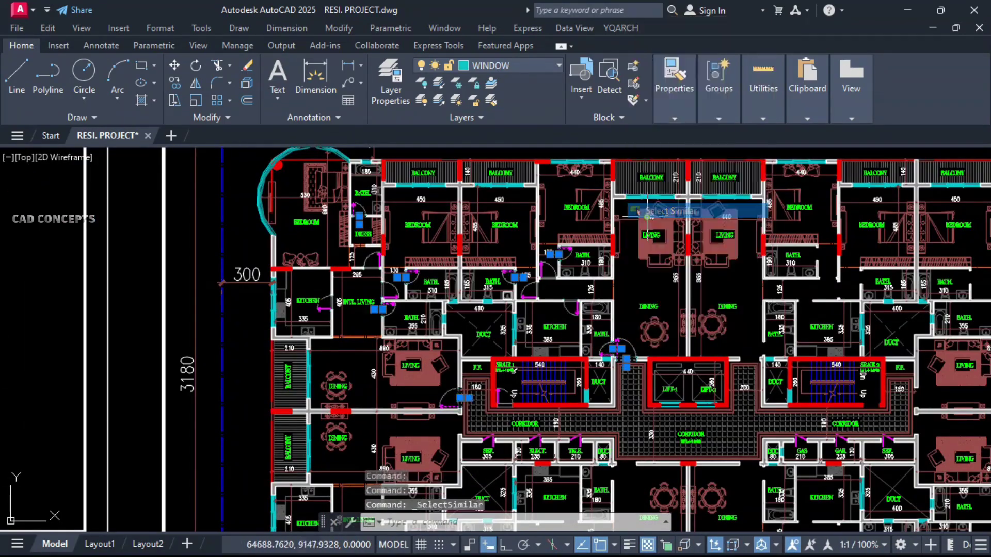
pyautogui.click(393, 293)
pyautogui.rightClick(393, 292)
pyautogui.click(427, 430)
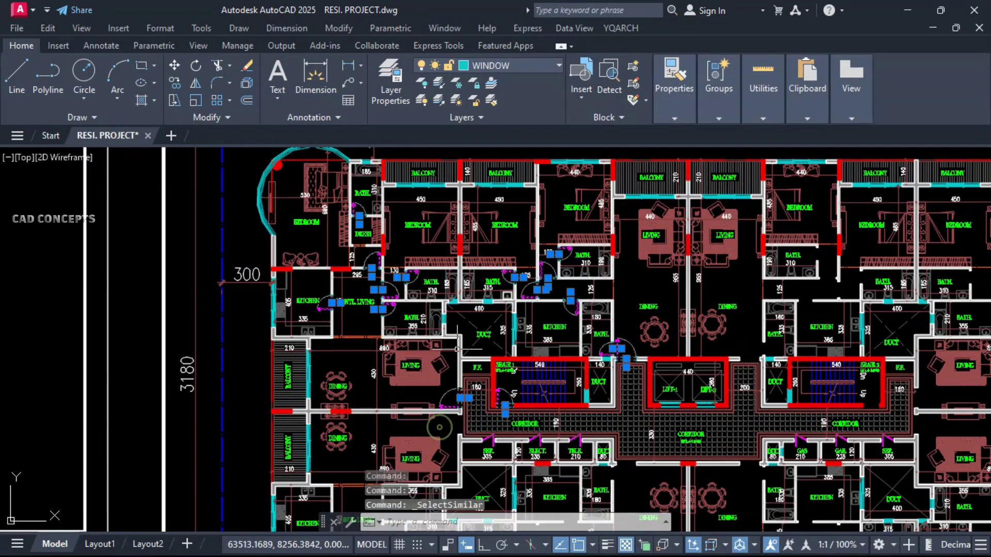
# - Mirror the selected doors to the lower flats about the horizontal wall between the two balconies, keeping the originals
pyautogui.scroll(-6, 518, 287)
pyautogui.scroll(6, 518, 289)
pyautogui.write('mi')
pyautogui.press('space')
pyautogui.scroll(4, 326, 365)
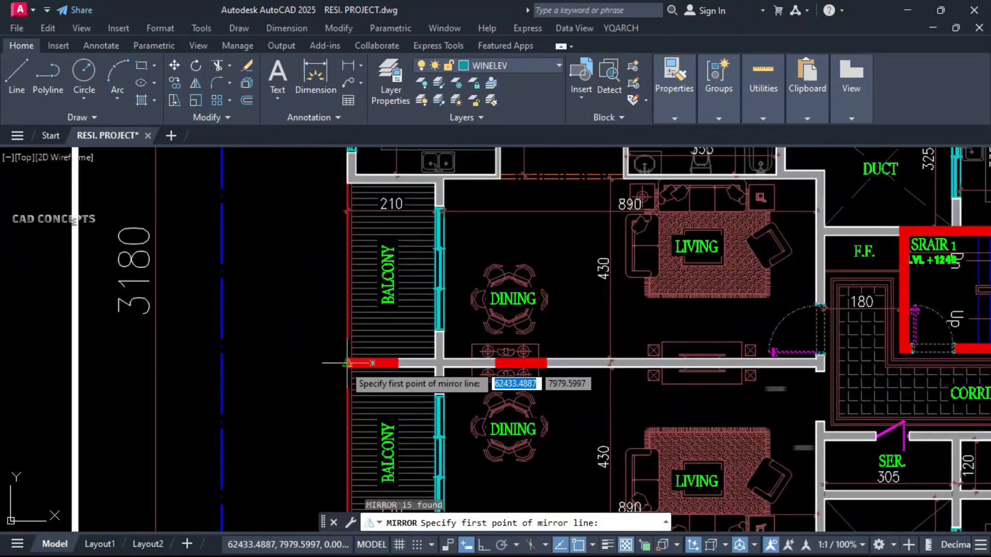
pyautogui.click(347, 364)
pyautogui.scroll(-6, 338, 335)
pyautogui.press('F8')
pyautogui.click(248, 352)
pyautogui.press('space')
# - Isolate the WINDOW layer with ERD and select all the original and mirrored doors with Select Similar
pyautogui.click(373, 275)
pyautogui.write('erd')
pyautogui.press('space')
pyautogui.click(375, 271)
pyautogui.click(434, 213)
pyautogui.click(395, 291)
pyautogui.rightClick(497, 273)
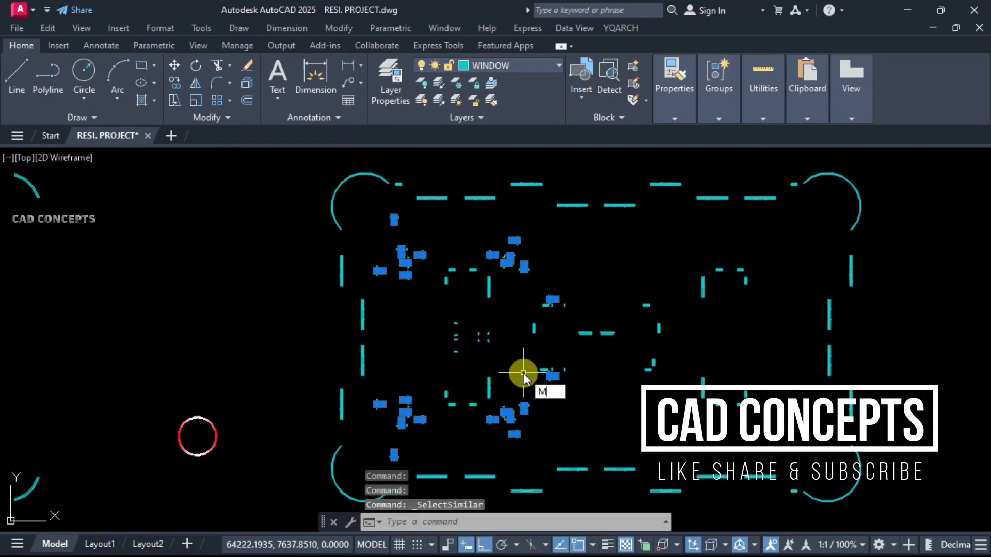